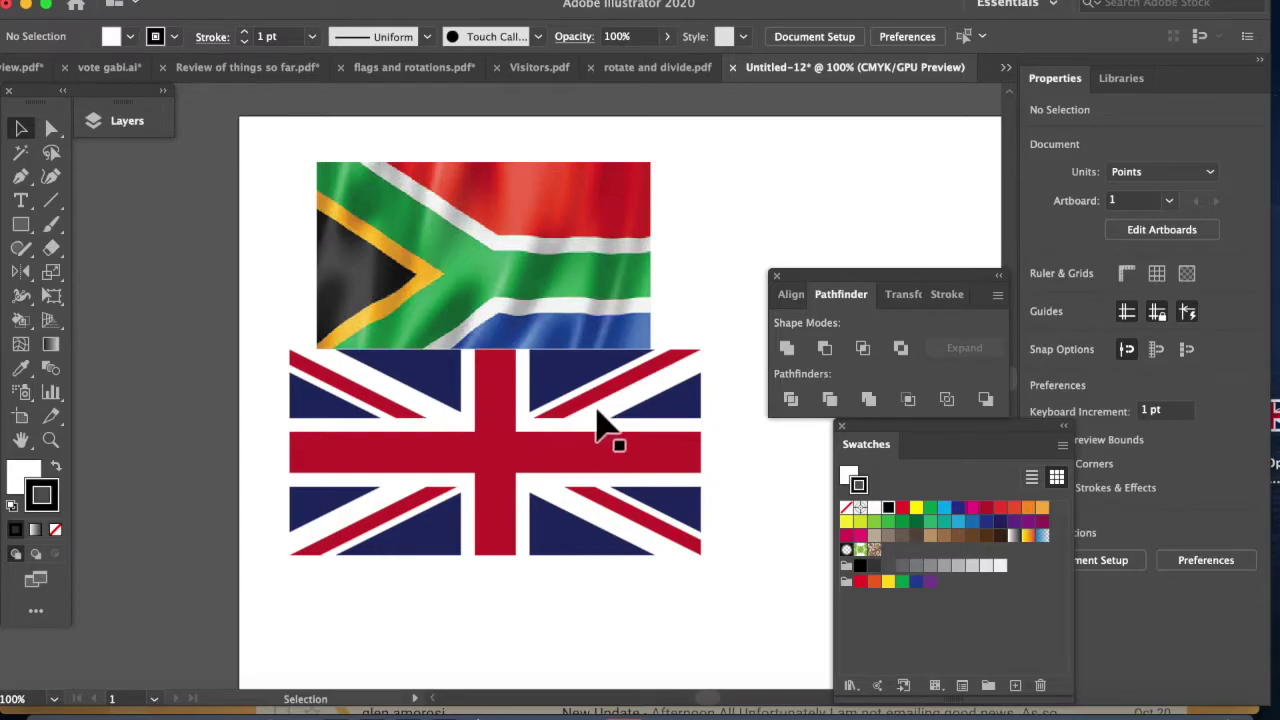
Step: Move the Union Jack image off the artboard's left edge and the South African flag to the top-left
{"action": "left_click_drag", "start_coordinate": [589, 420], "coordinate": [139, 498]}
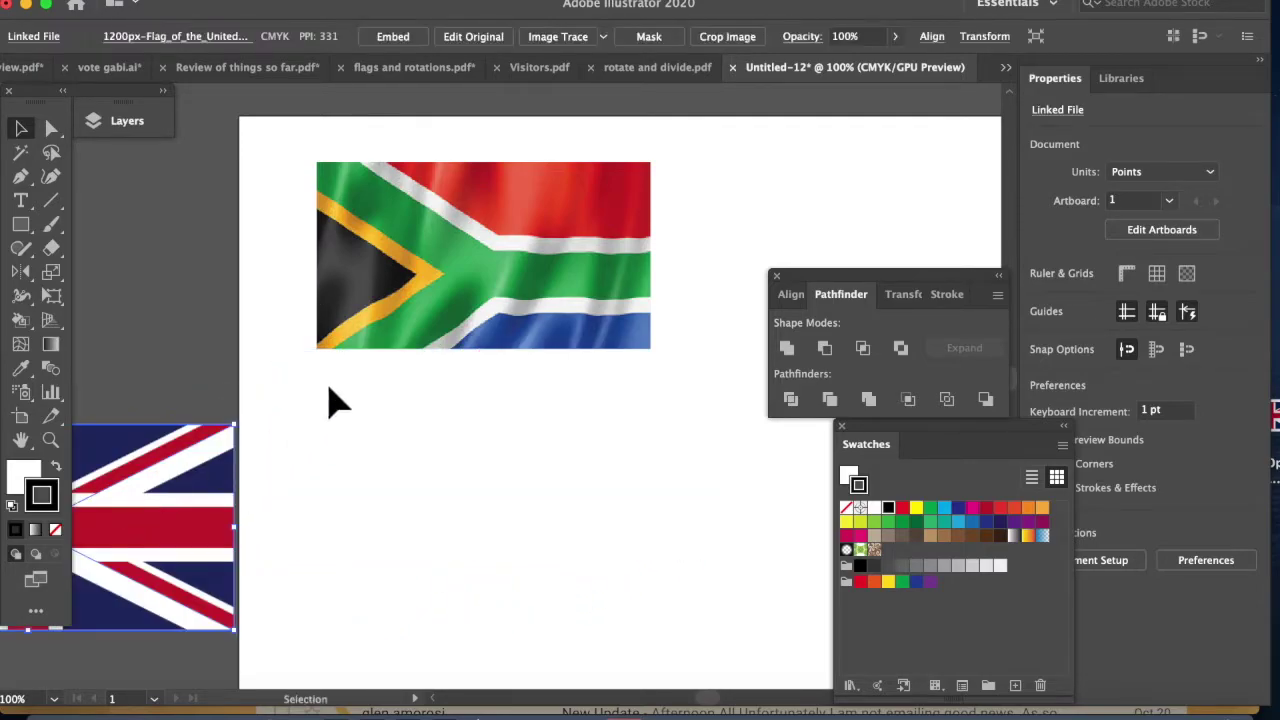
{"action": "left_click", "coordinate": [443, 306]}
{"action": "left_click_drag", "start_coordinate": [484, 256], "coordinate": [412, 210]}
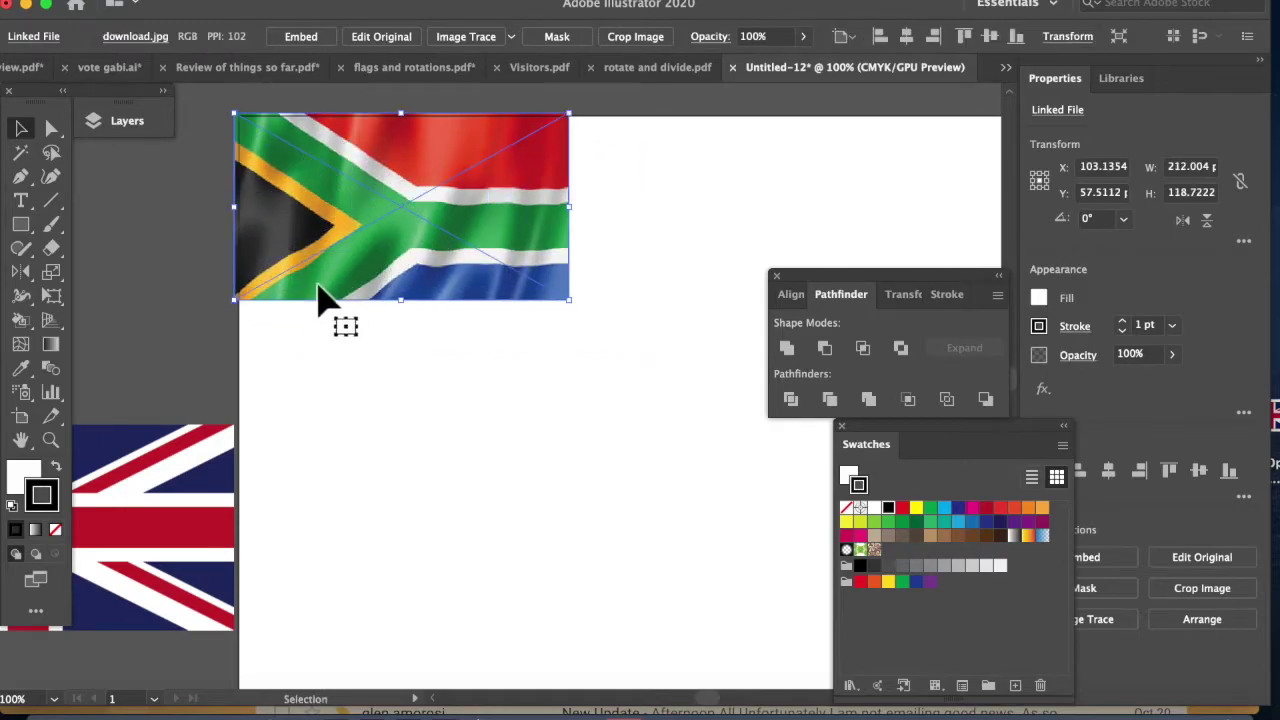
Step: Draw a long rectangle below the flag with a narrower rectangle inside it, then select both
{"action": "left_click", "coordinate": [21, 226]}
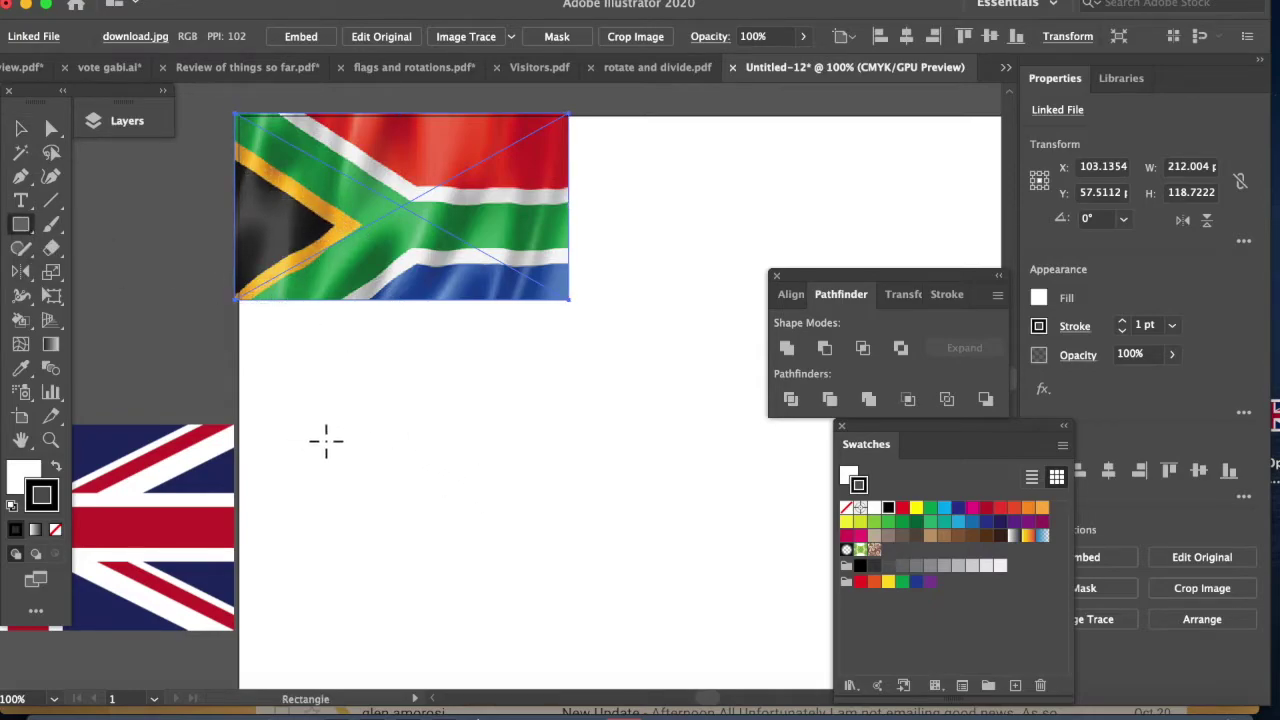
{"action": "left_click_drag", "start_coordinate": [441, 430], "coordinate": [830, 501]}
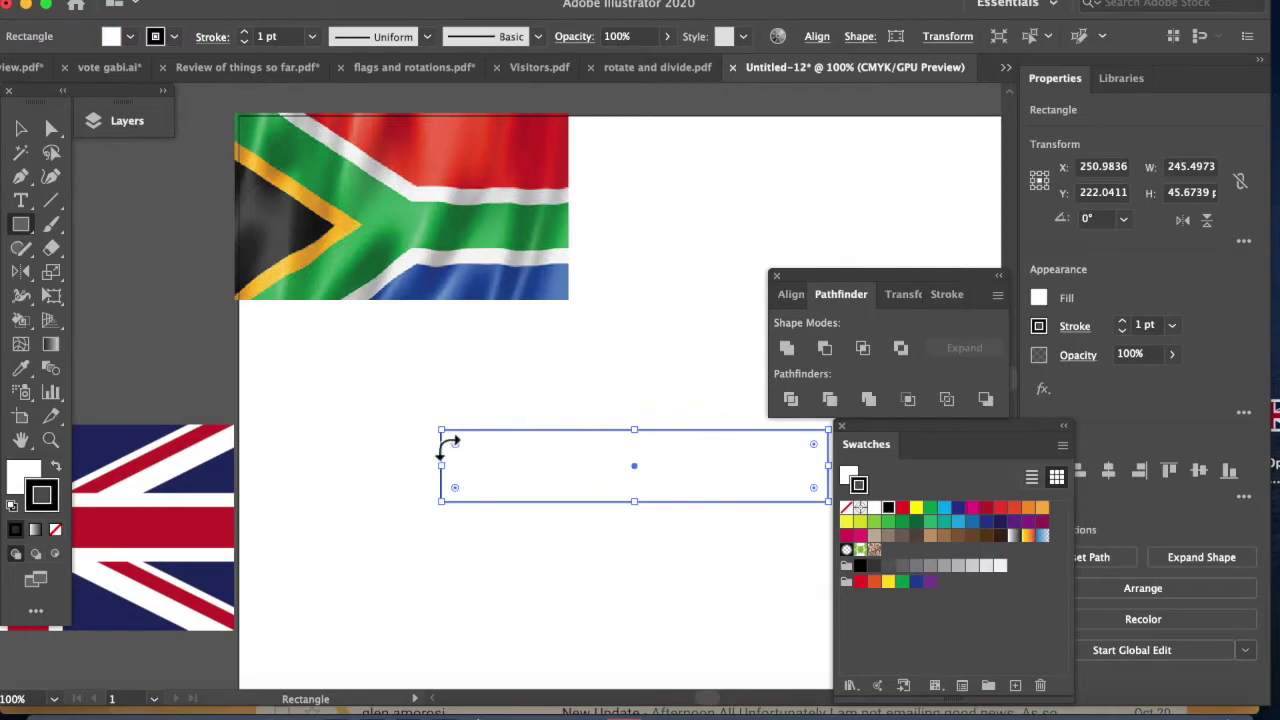
{"action": "left_click_drag", "start_coordinate": [452, 452], "coordinate": [826, 500]}
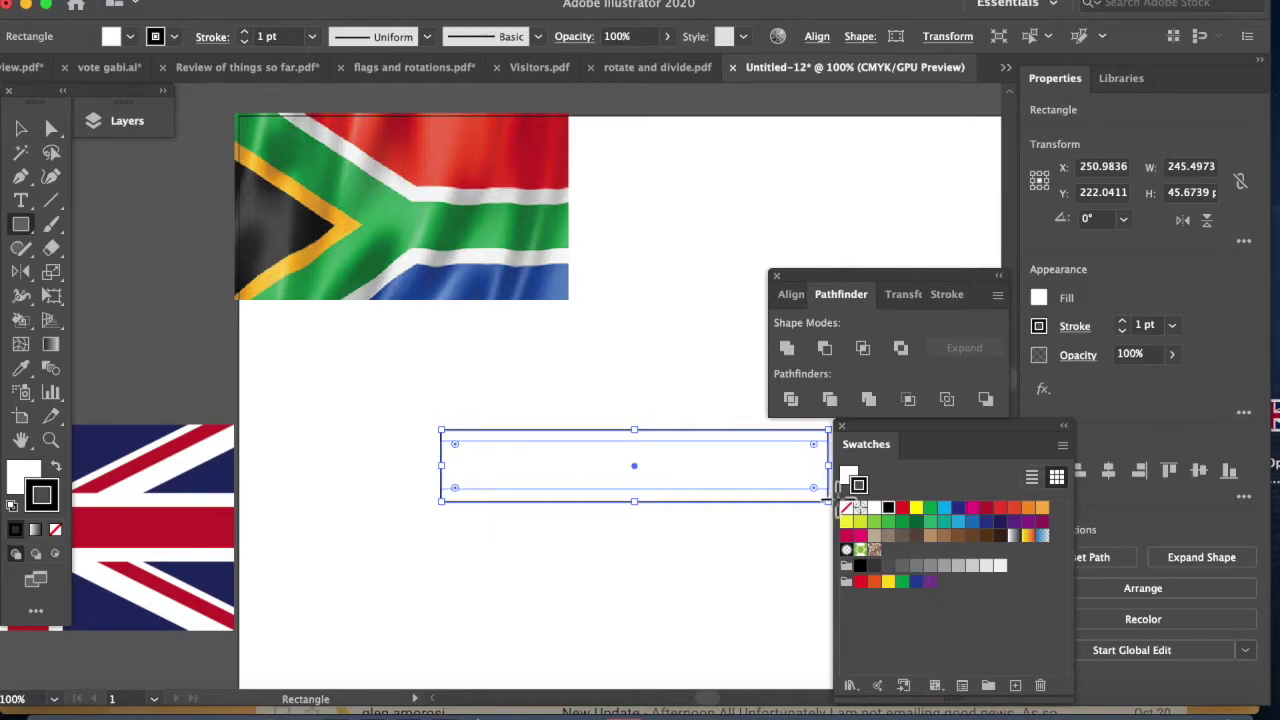
{"action": "left_click_drag", "start_coordinate": [826, 497], "coordinate": [836, 500]}
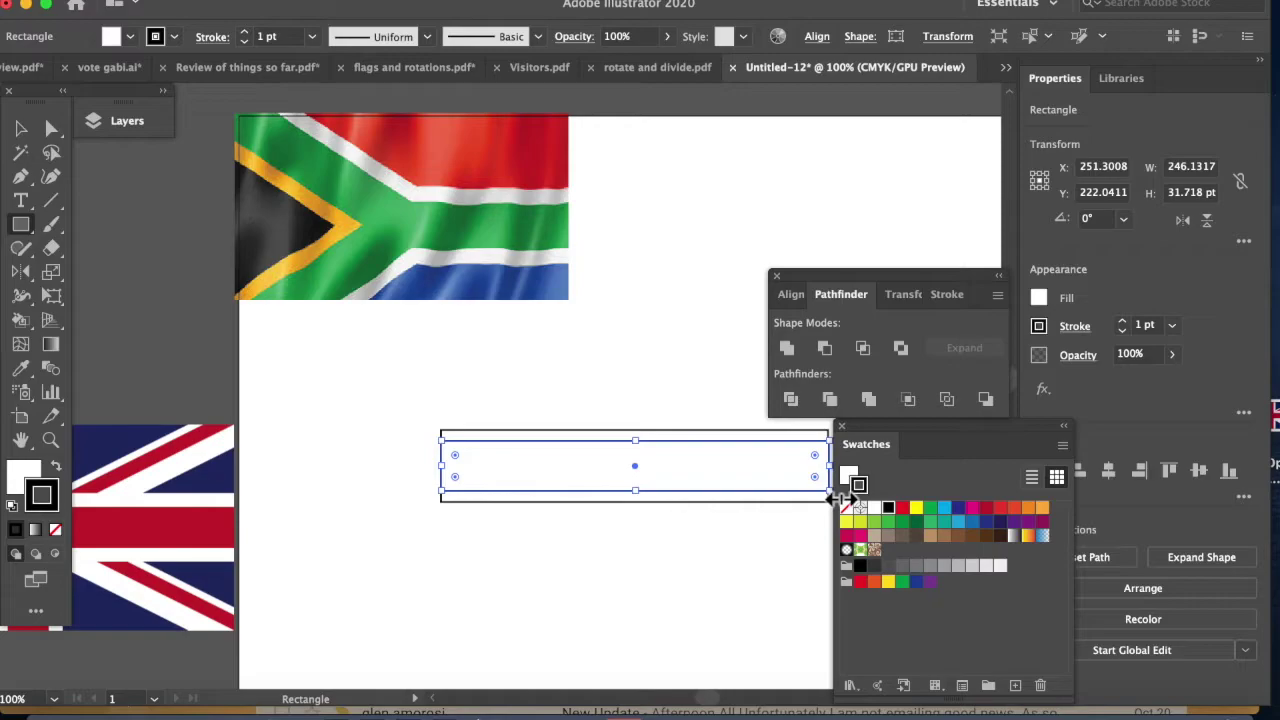
{"action": "left_click", "coordinate": [20, 128]}
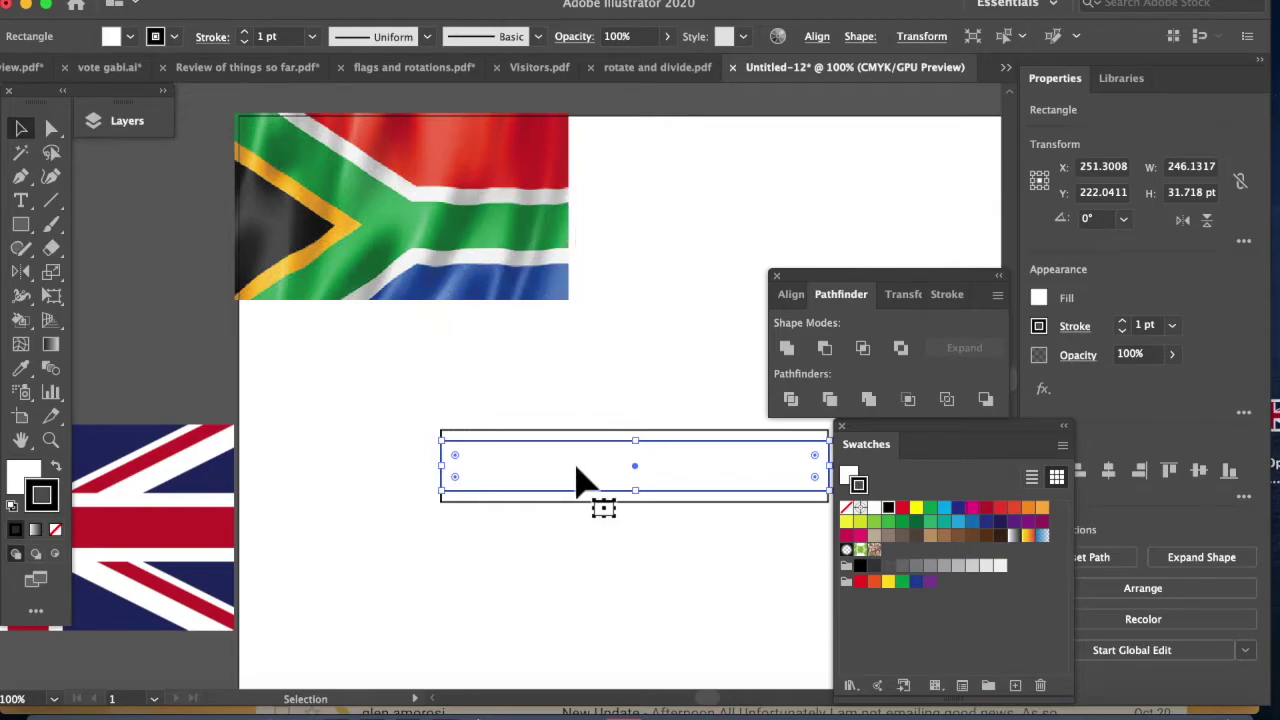
{"action": "left_click_drag", "start_coordinate": [651, 543], "coordinate": [666, 466]}
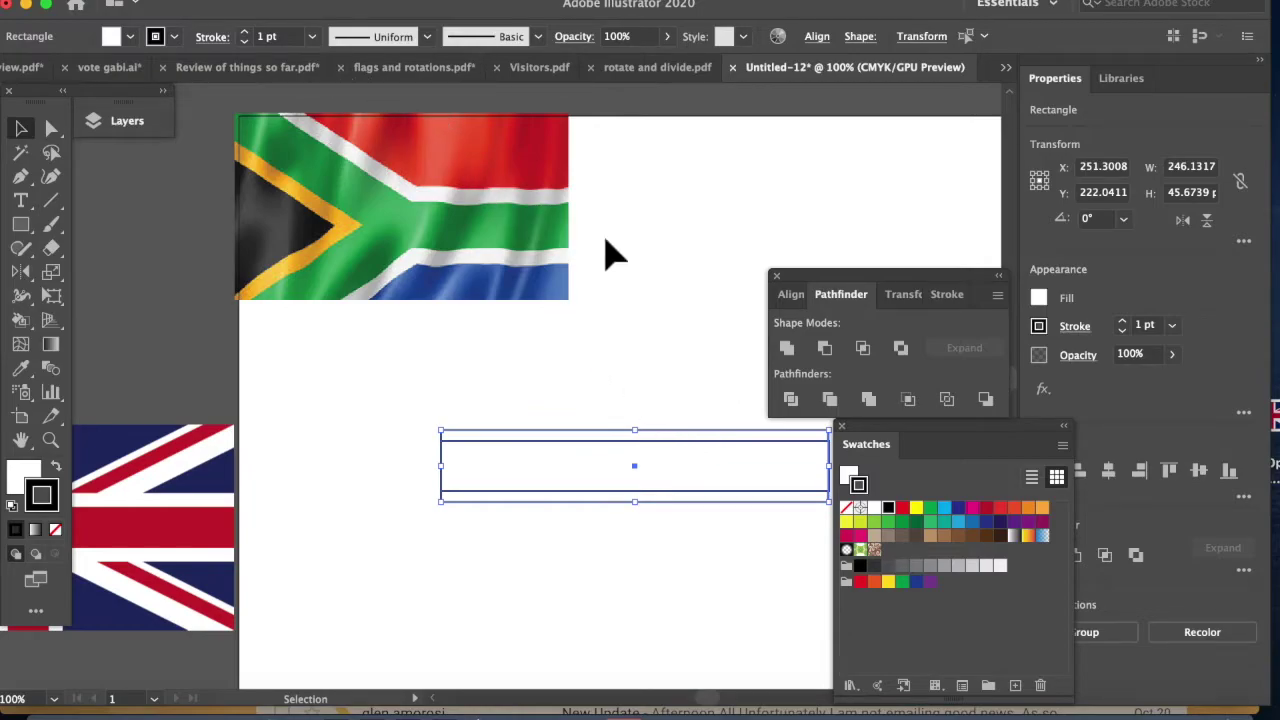
Step: Reselect the two overlapping rectangles and group them into one bar
{"action": "left_click", "coordinate": [780, 296]}
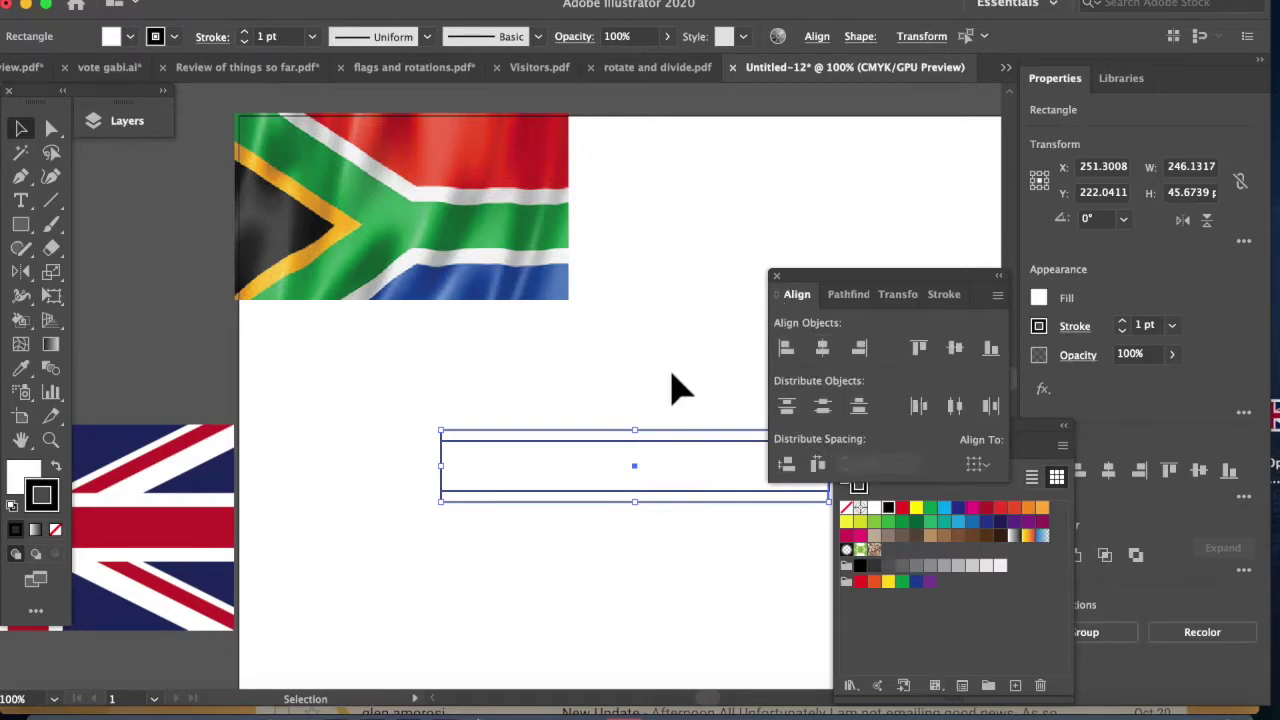
{"action": "left_click", "coordinate": [606, 403]}
{"action": "left_click_drag", "start_coordinate": [604, 407], "coordinate": [676, 575]}
{"action": "key", "text": "super+g"}
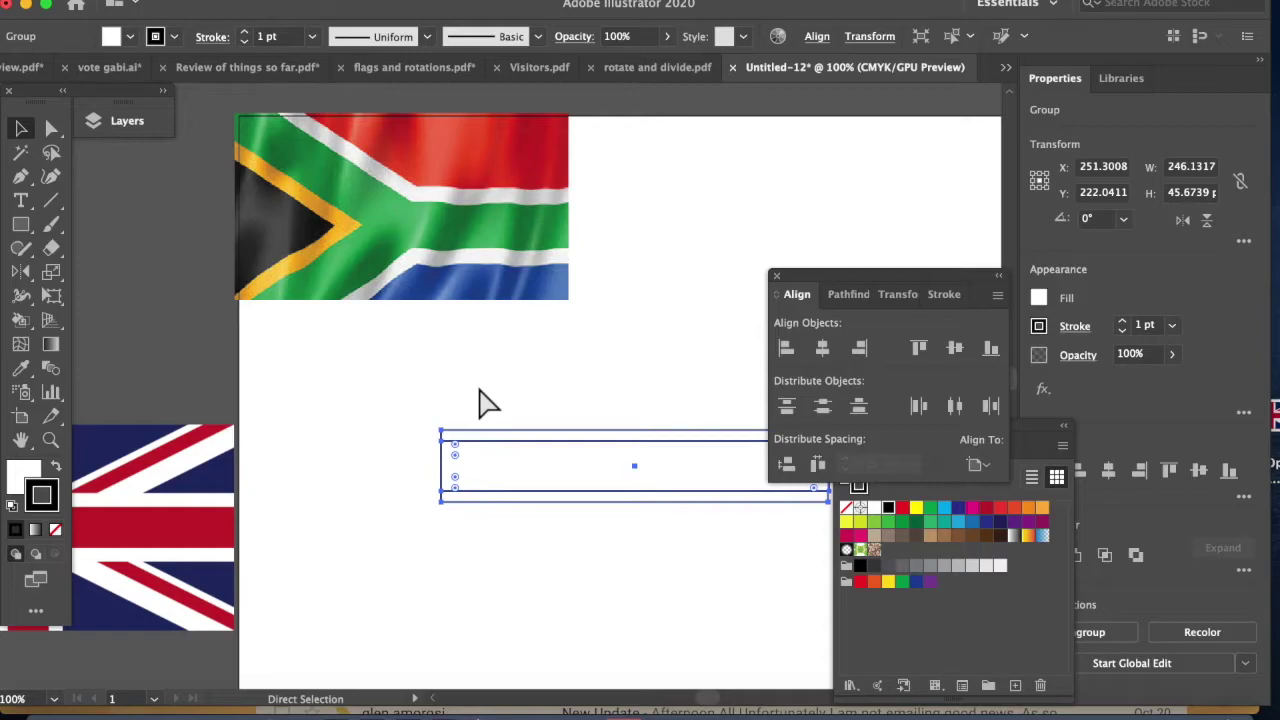
Step: Paste a copy of the bar, rotate it to 324.7°, and move it to the upper left
{"action": "key", "text": "super+v"}
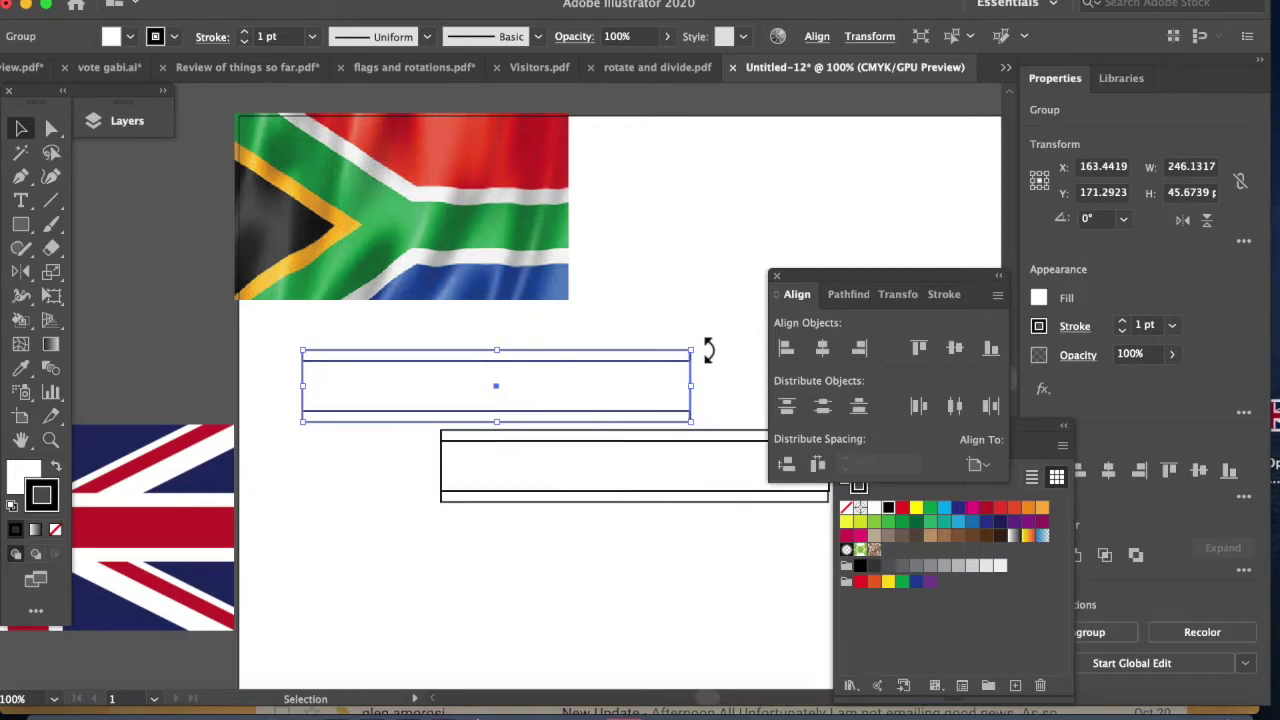
{"action": "left_click_drag", "start_coordinate": [708, 350], "coordinate": [690, 465]}
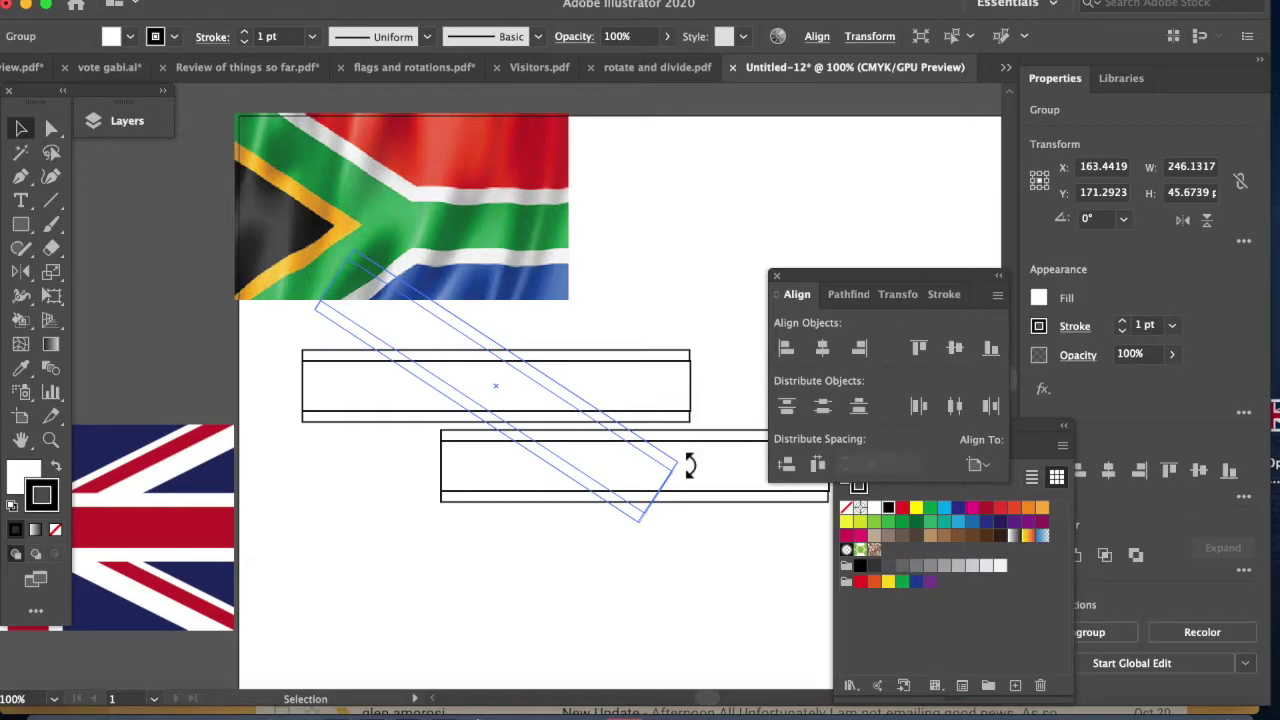
{"action": "left_click_drag", "start_coordinate": [690, 465], "coordinate": [692, 474]}
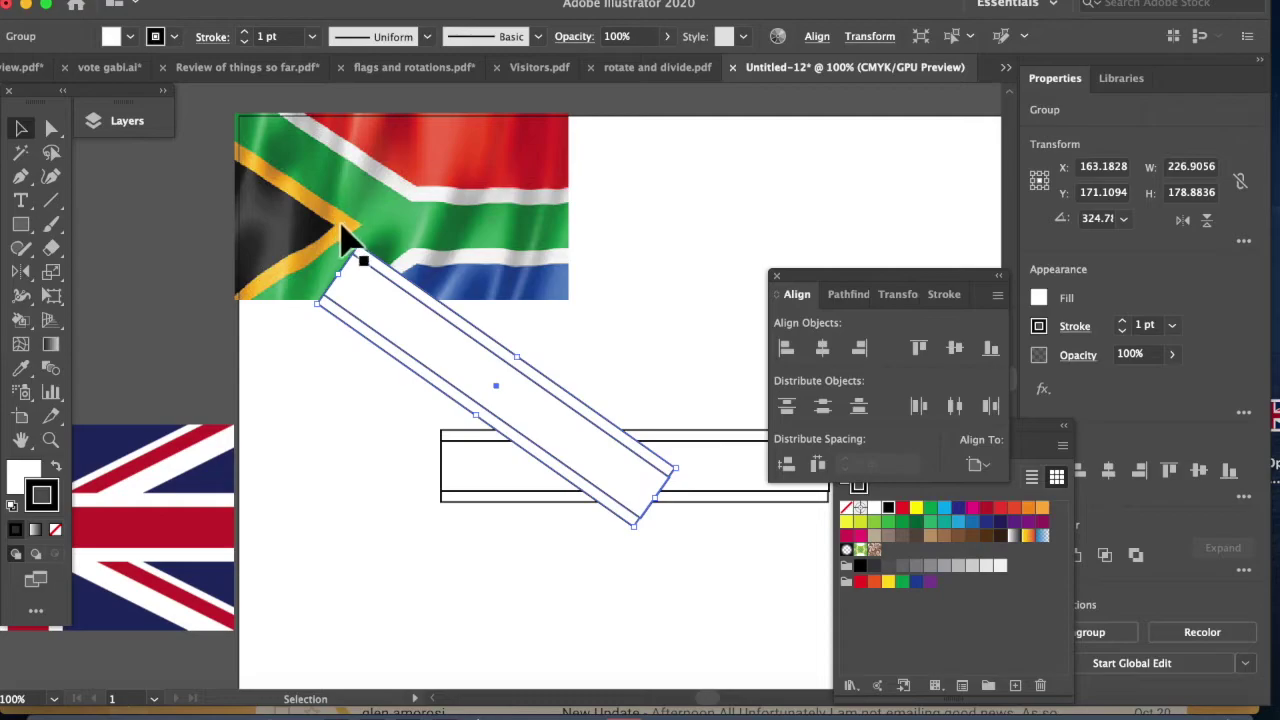
{"action": "left_click_drag", "start_coordinate": [609, 471], "coordinate": [429, 452]}
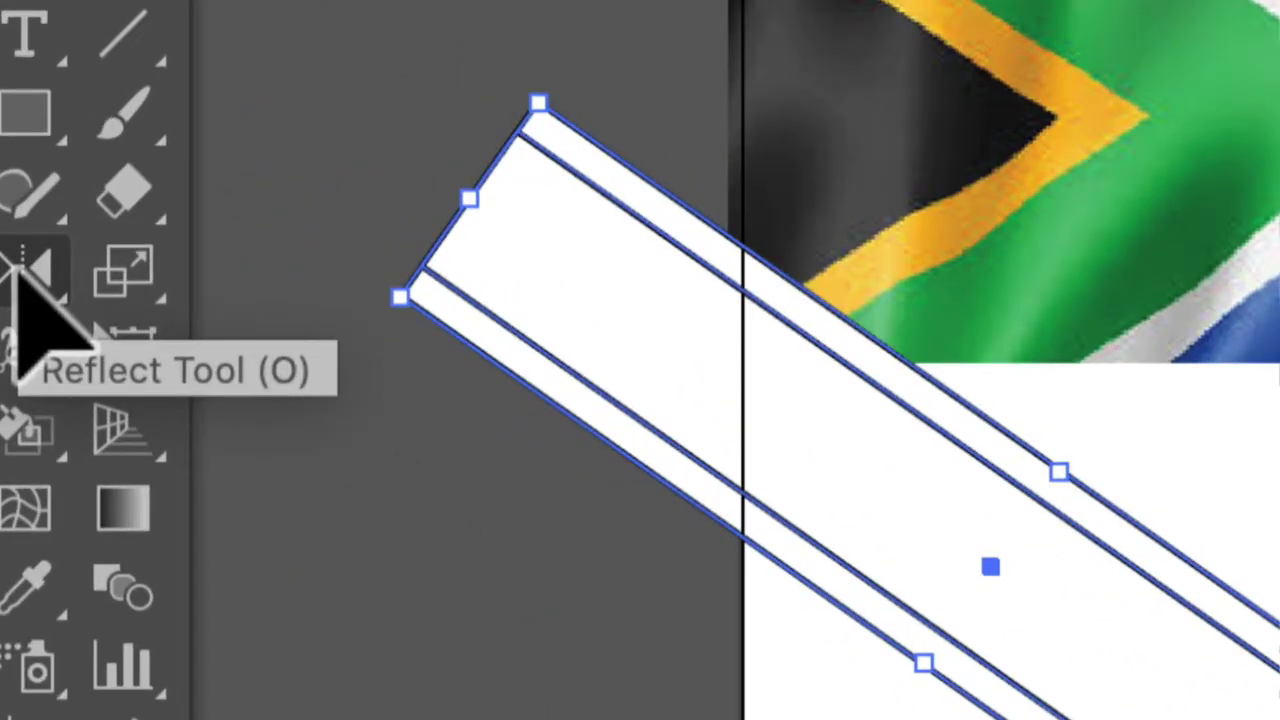
Step: Reflect a copy of the diagonal bar across the vertical axis at 215.2°, crossing it as an X
{"action": "left_click_drag", "start_coordinate": [22, 272], "coordinate": [209, 335]}
{"action": "scroll", "coordinate": [763, 563], "scroll_direction": "up", "scroll_amount": 5}
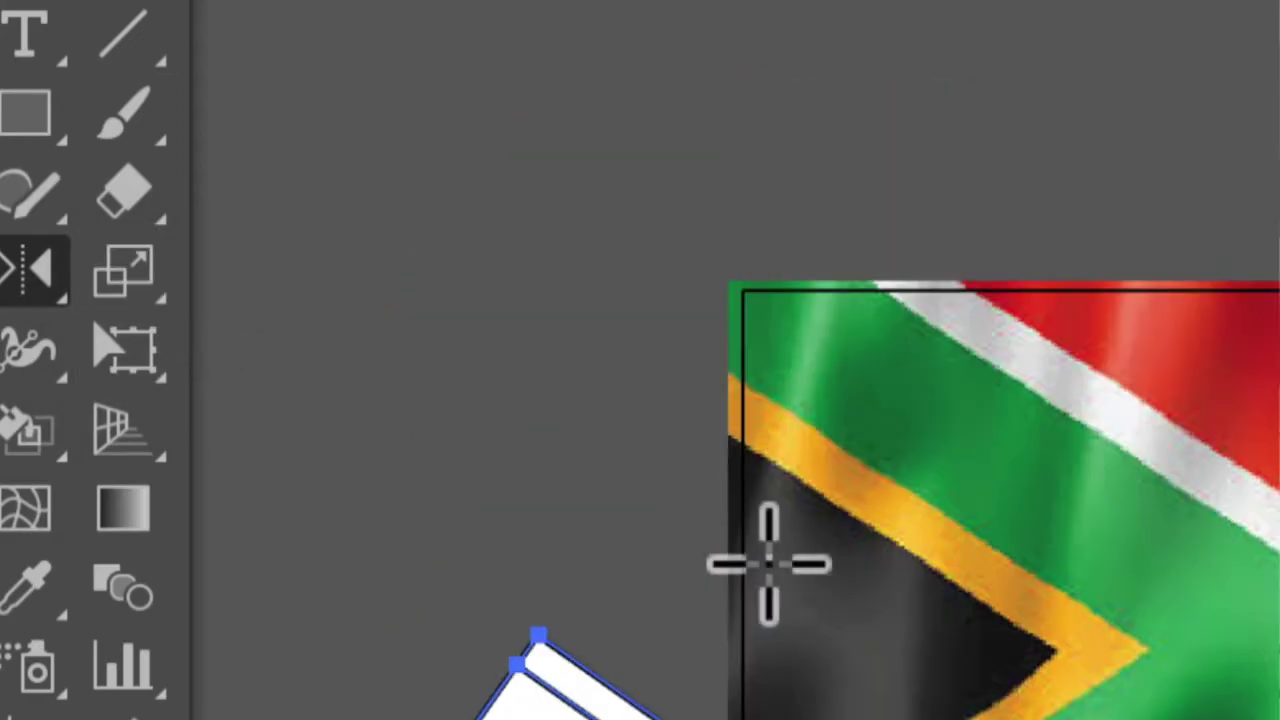
{"action": "scroll", "coordinate": [763, 563], "scroll_direction": "down", "scroll_amount": 4}
{"action": "scroll", "coordinate": [768, 563], "scroll_direction": "down", "scroll_amount": 4}
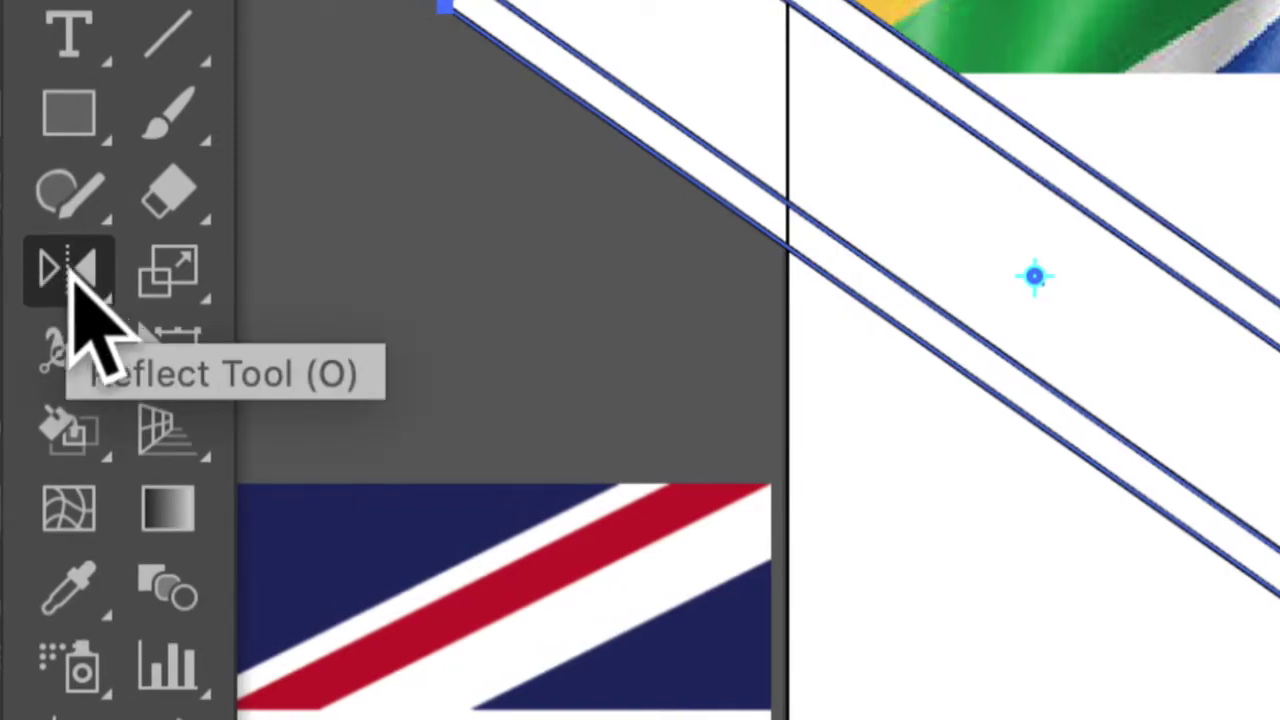
{"action": "double_click", "coordinate": [74, 272]}
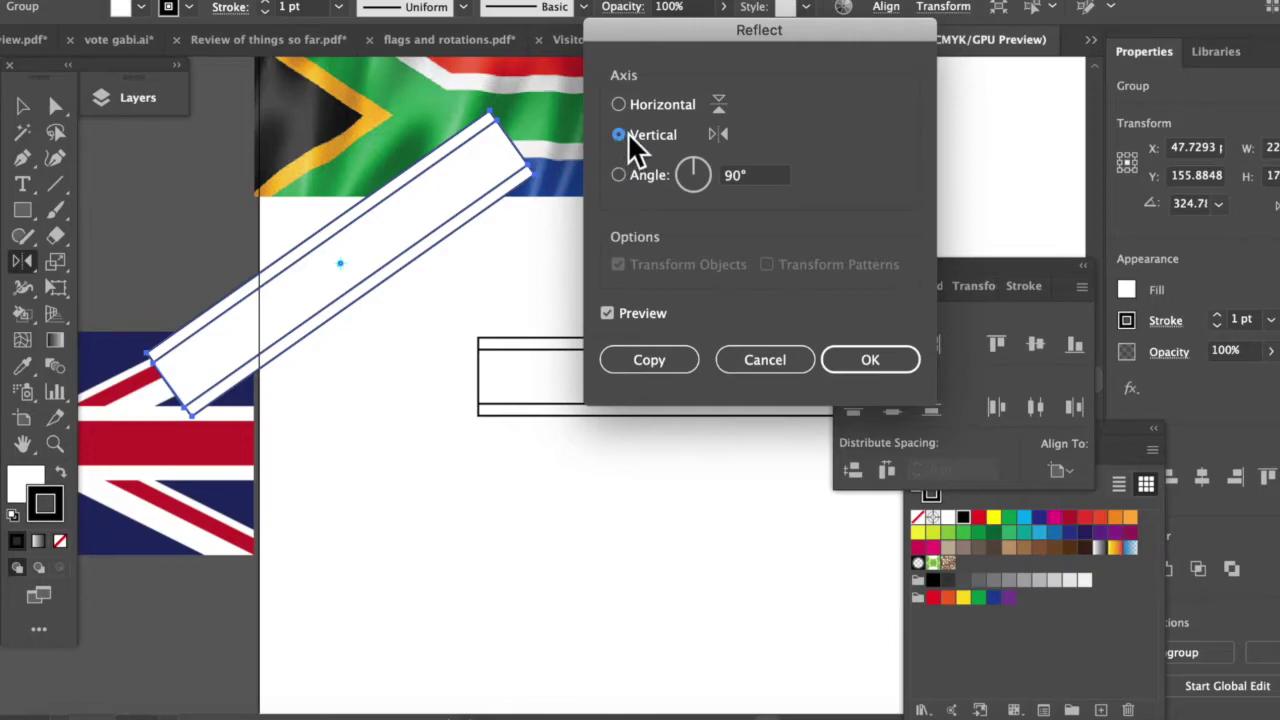
{"action": "left_click", "coordinate": [619, 106]}
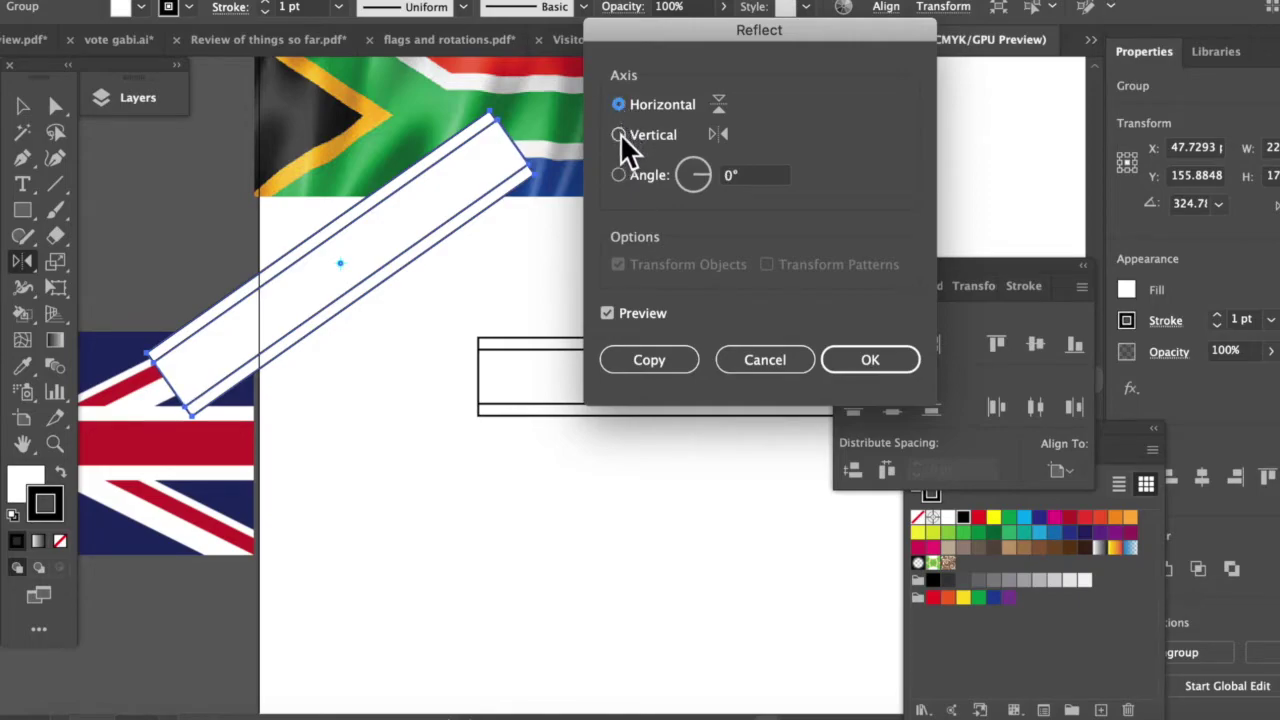
{"action": "left_click", "coordinate": [619, 136]}
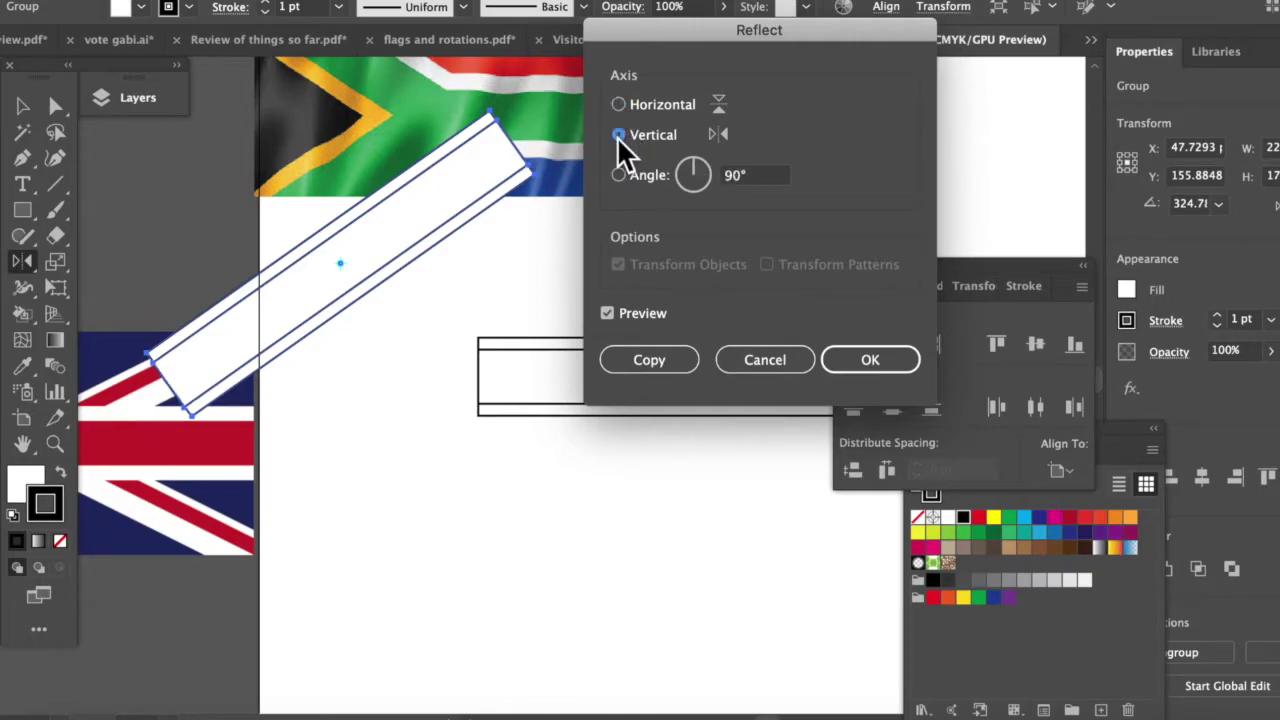
{"action": "left_click", "coordinate": [650, 362]}
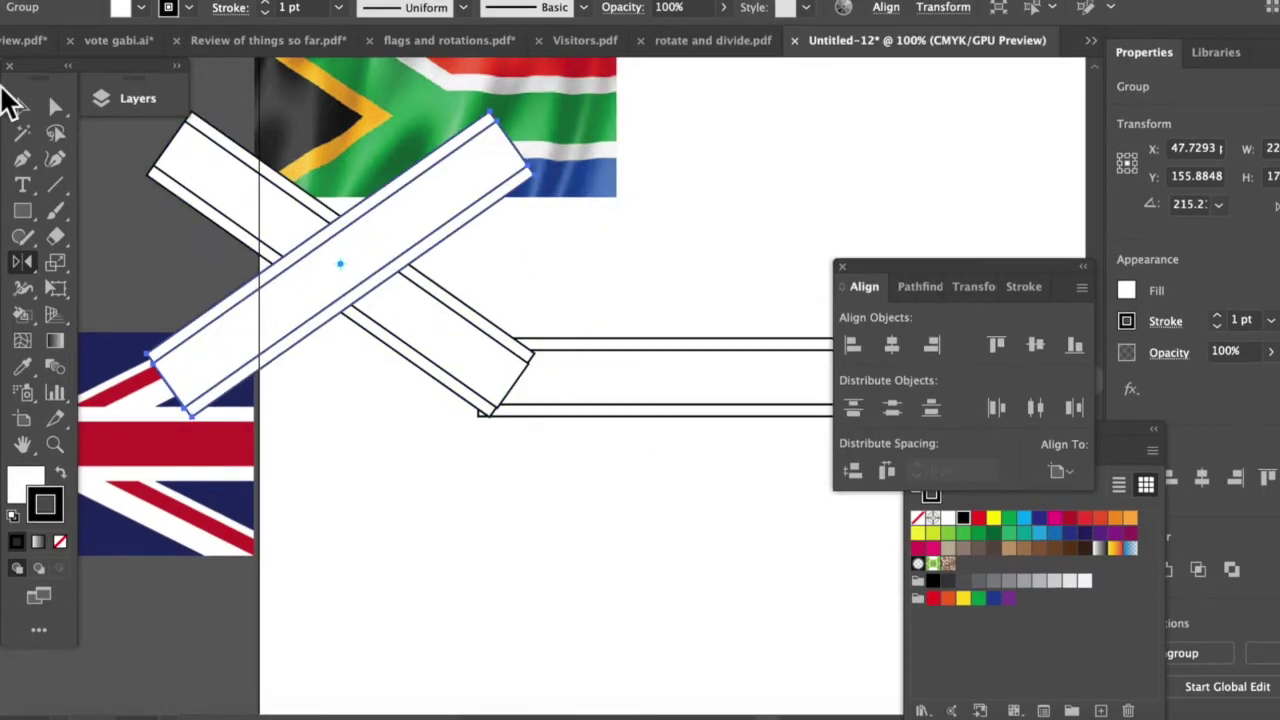
Step: Move the mirrored bar down into the lower arm and adjust the upper arm so they meet
{"action": "left_click", "coordinate": [24, 106]}
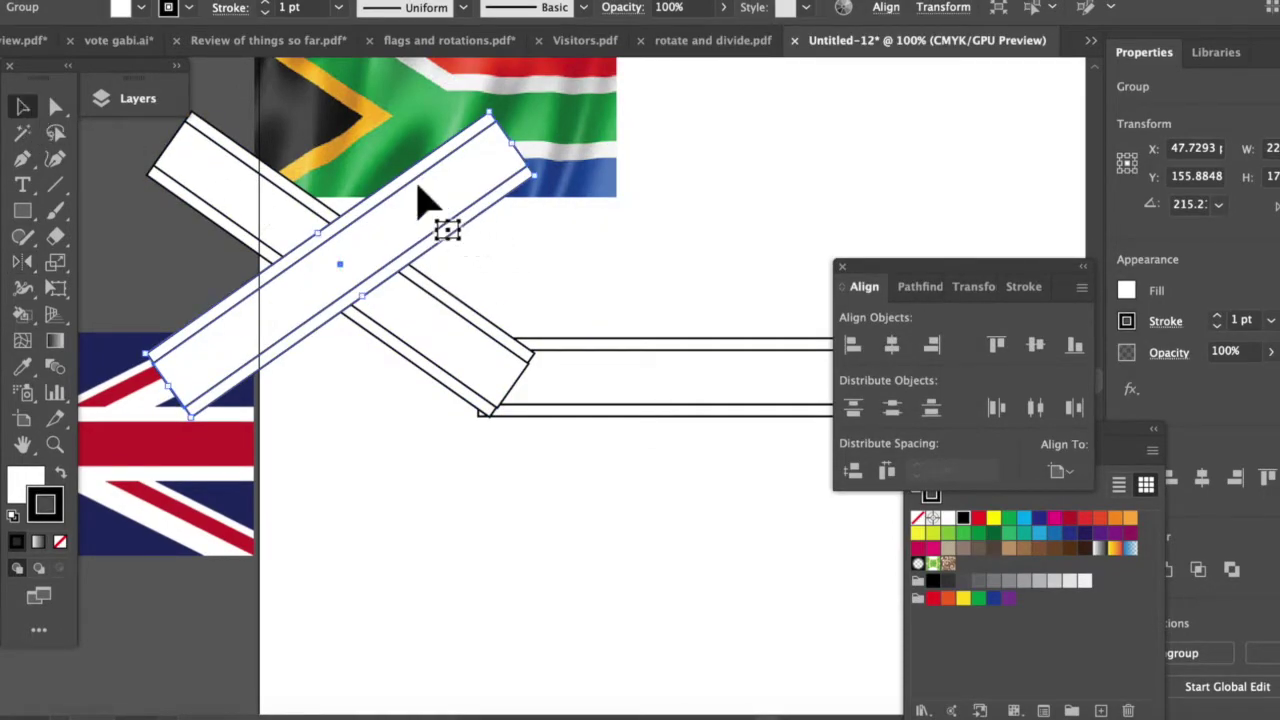
{"action": "left_click_drag", "start_coordinate": [420, 200], "coordinate": [426, 420]}
{"action": "left_click_drag", "start_coordinate": [378, 480], "coordinate": [394, 271]}
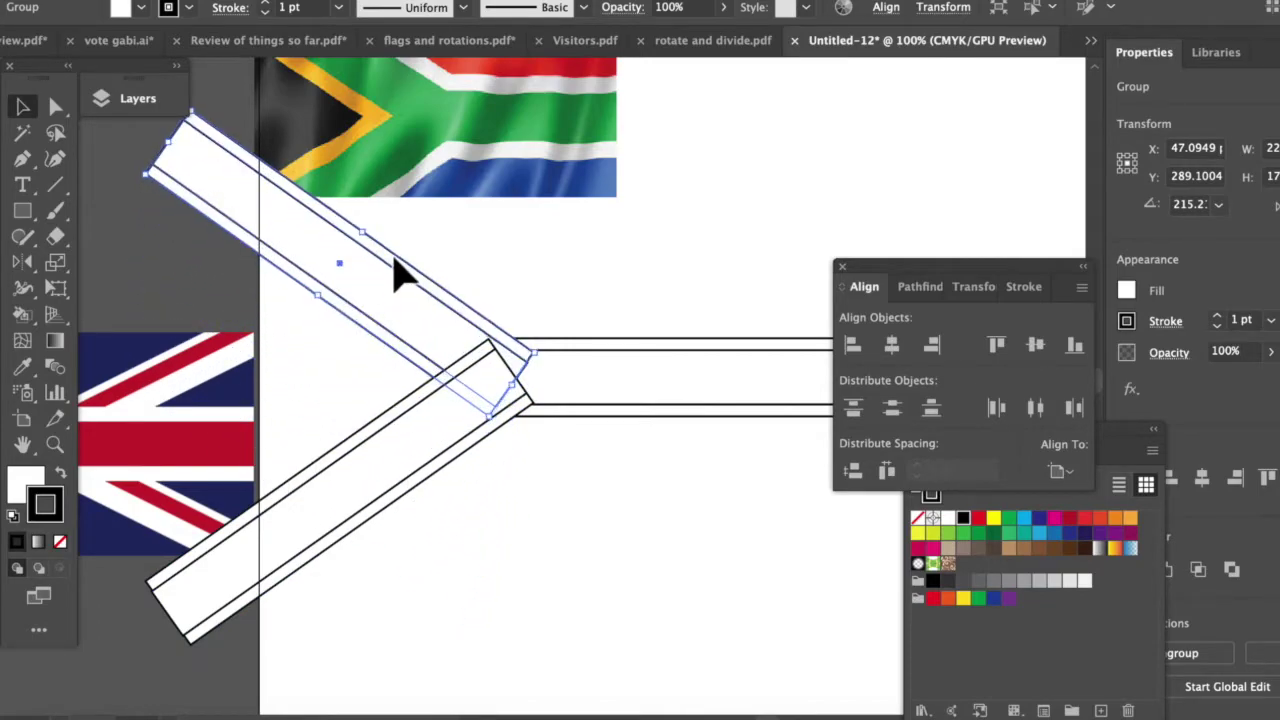
Step: Select all three bars and apply Vertical Align Center
{"action": "left_click_drag", "start_coordinate": [410, 228], "coordinate": [346, 543]}
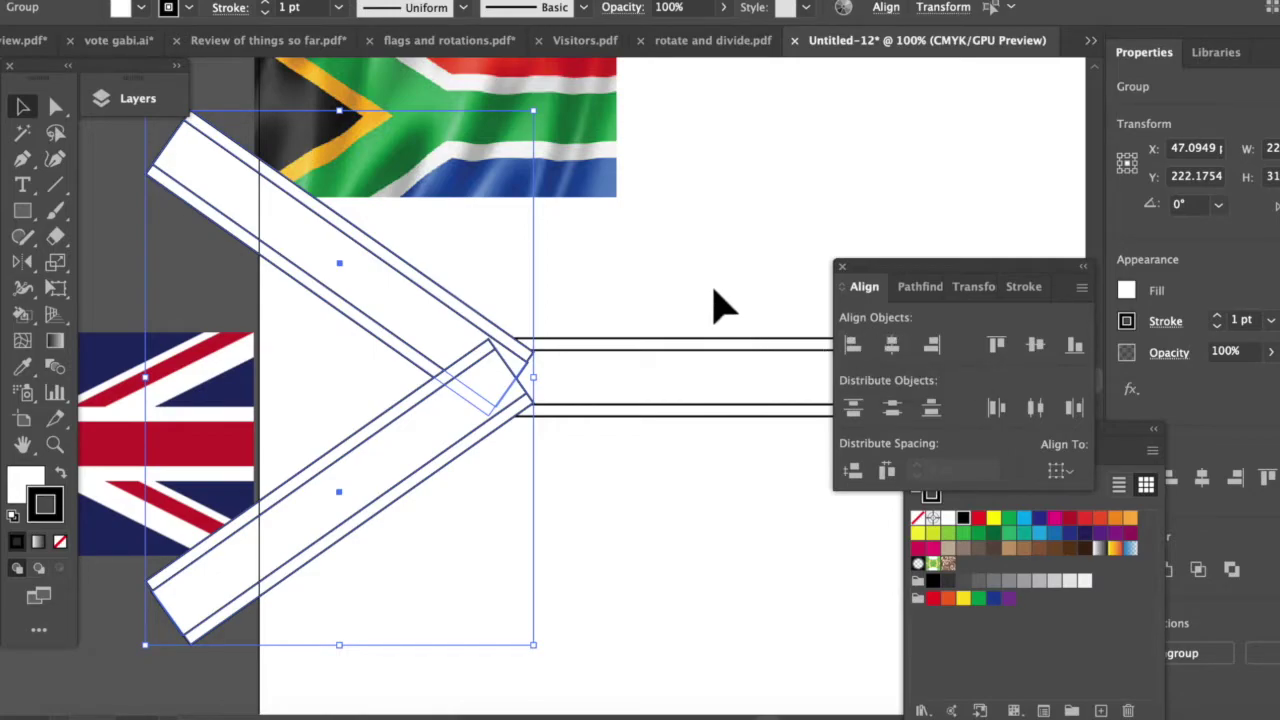
{"action": "left_click_drag", "start_coordinate": [668, 276], "coordinate": [378, 562]}
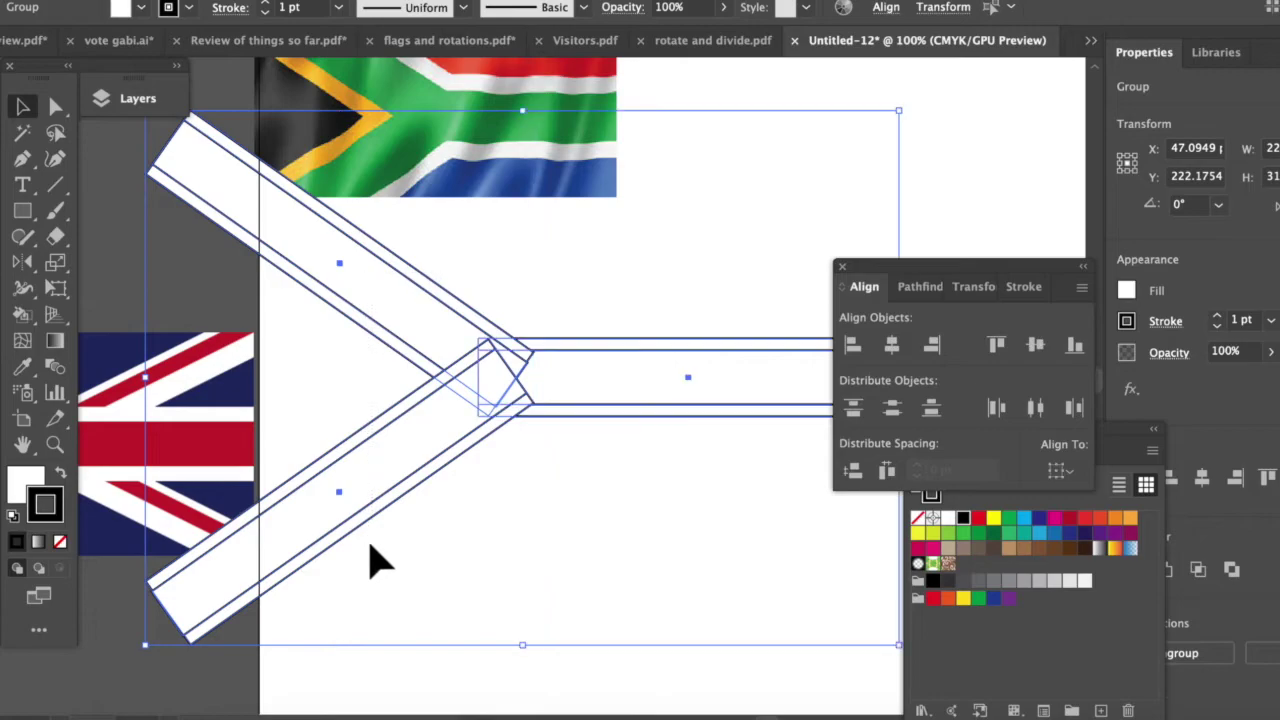
{"action": "left_click", "coordinate": [1031, 340]}
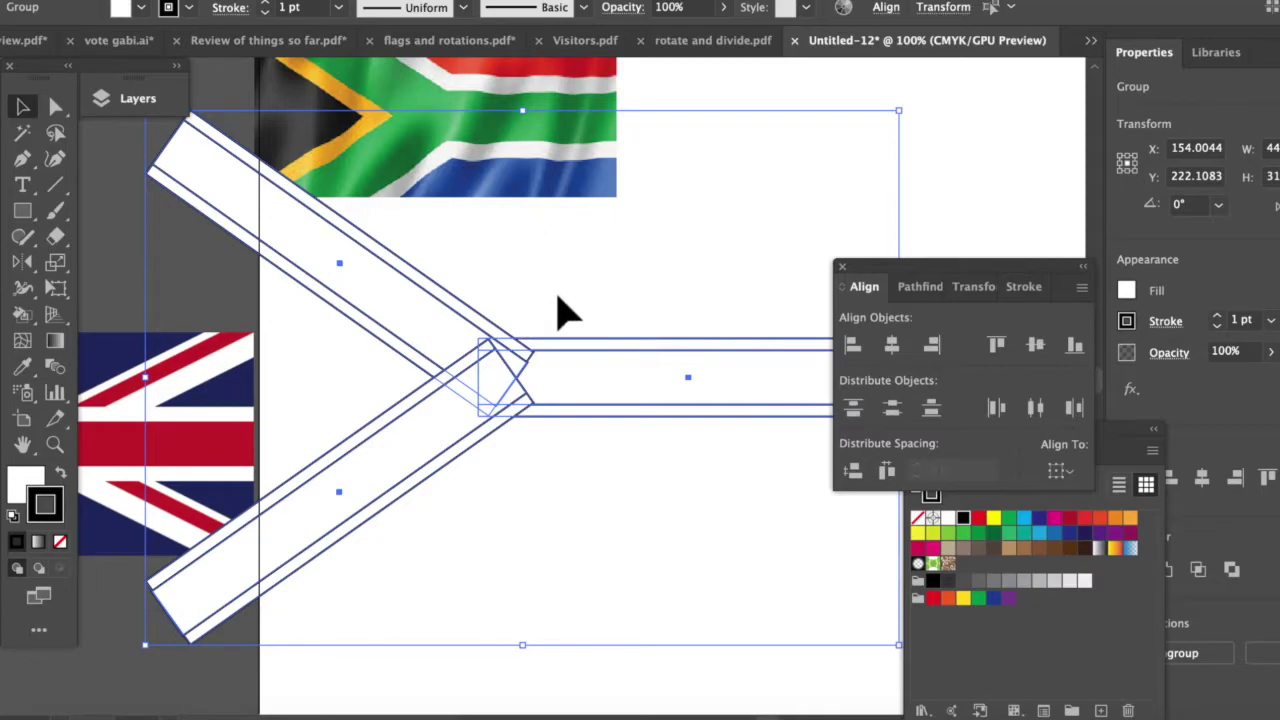
Step: Split the overlapping bars with Pathfinder Divide and zoom in to inspect the junction
{"action": "left_click", "coordinate": [925, 286]}
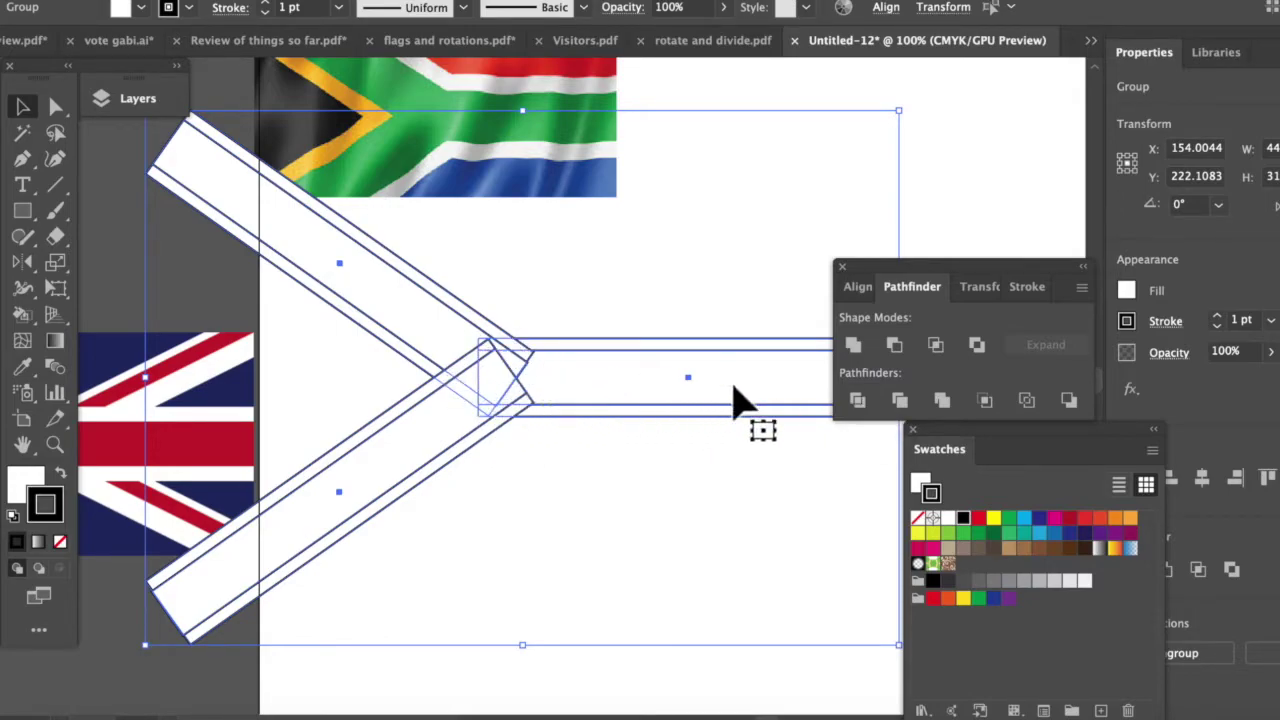
{"action": "left_click", "coordinate": [856, 400]}
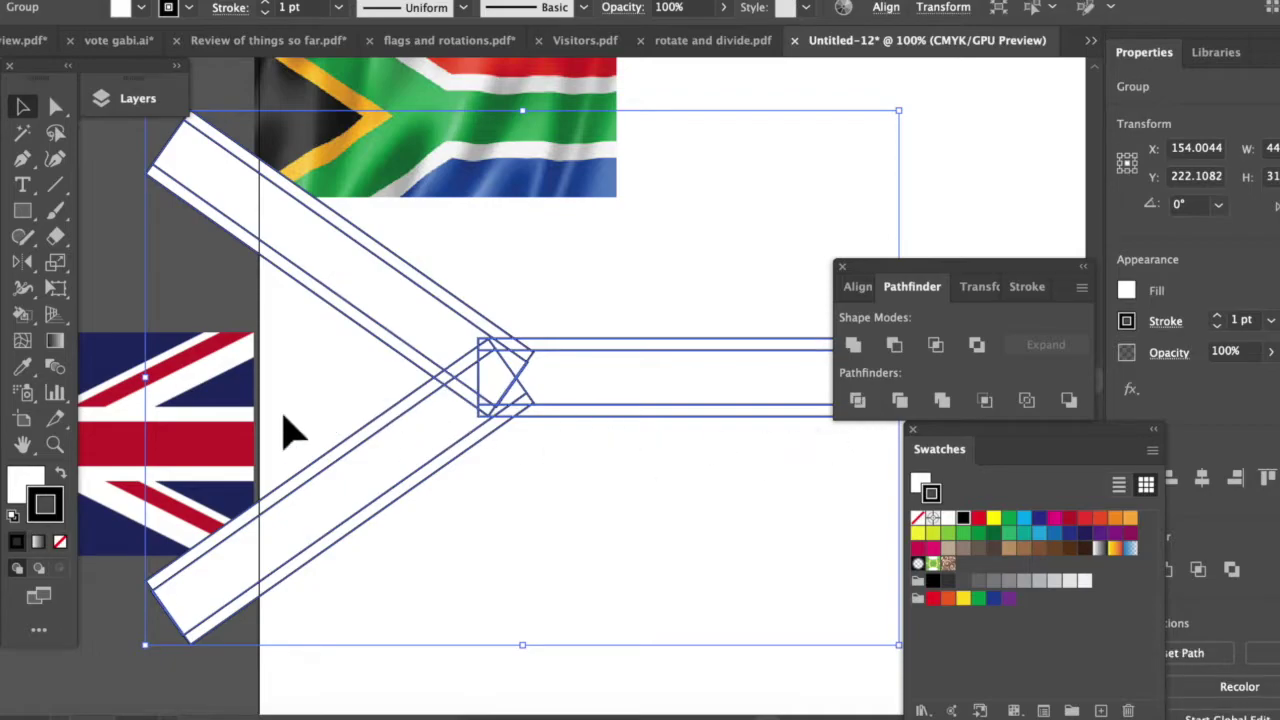
{"action": "left_click", "coordinate": [55, 445]}
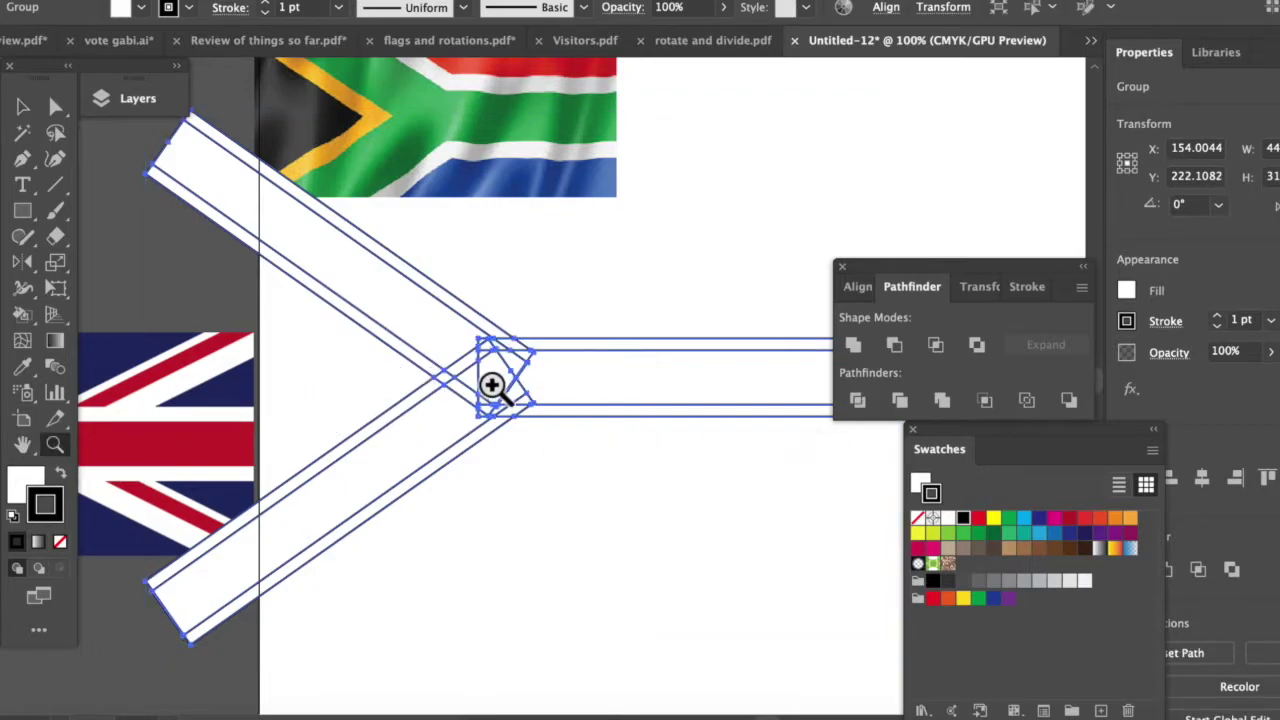
{"action": "left_click_drag", "start_coordinate": [520, 372], "coordinate": [872, 440]}
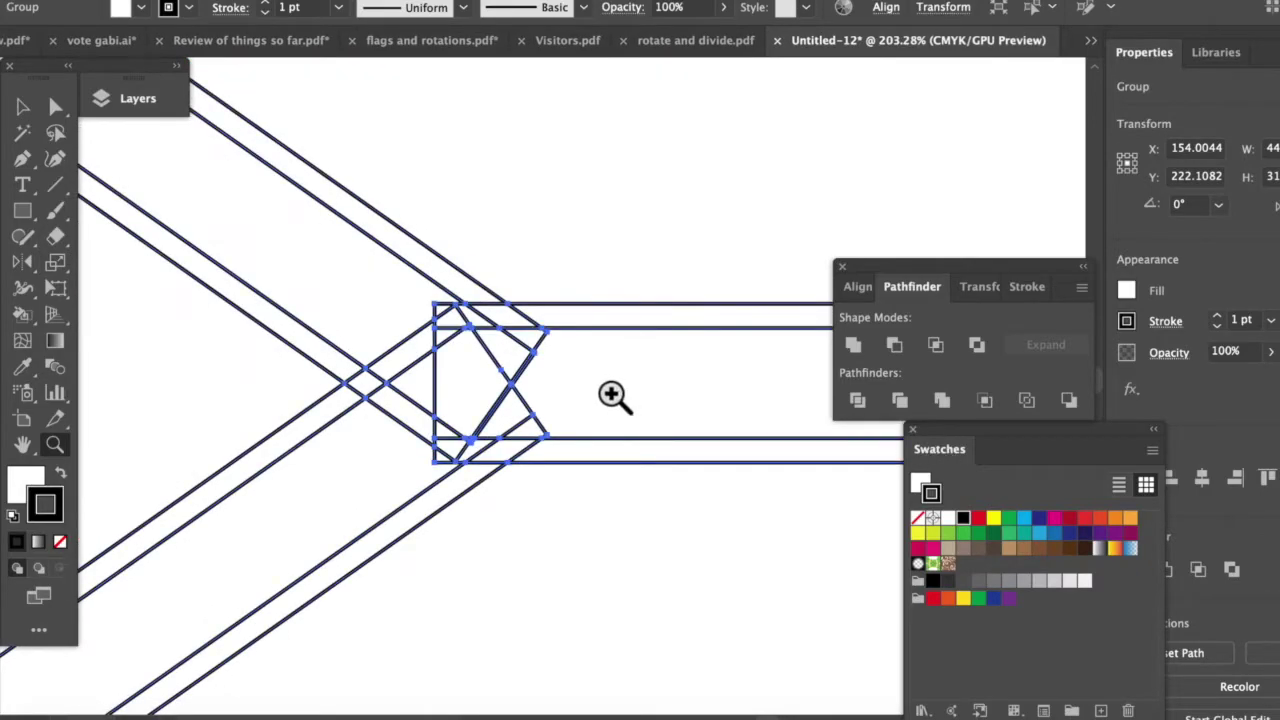
{"action": "left_click", "coordinate": [24, 110]}
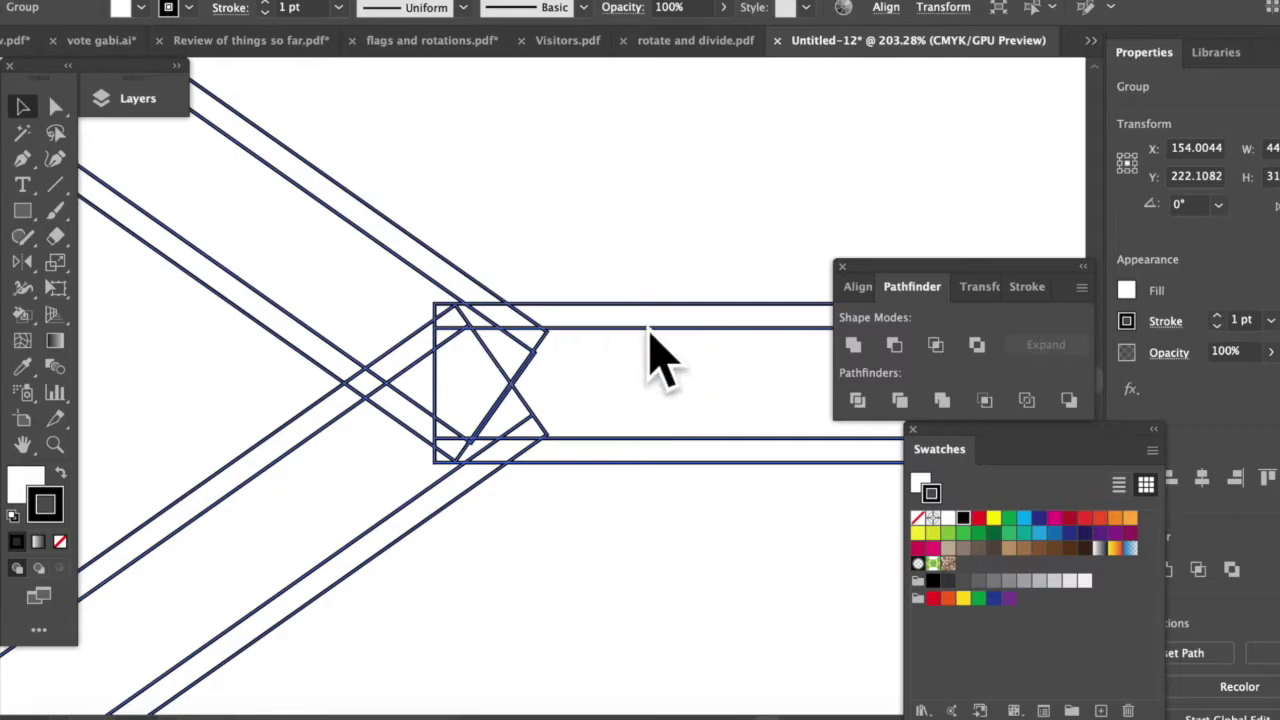
{"action": "key", "text": "ctrl+minus"}
{"action": "key", "text": "ctrl+minus"}
{"action": "key", "text": "ctrl+minus"}
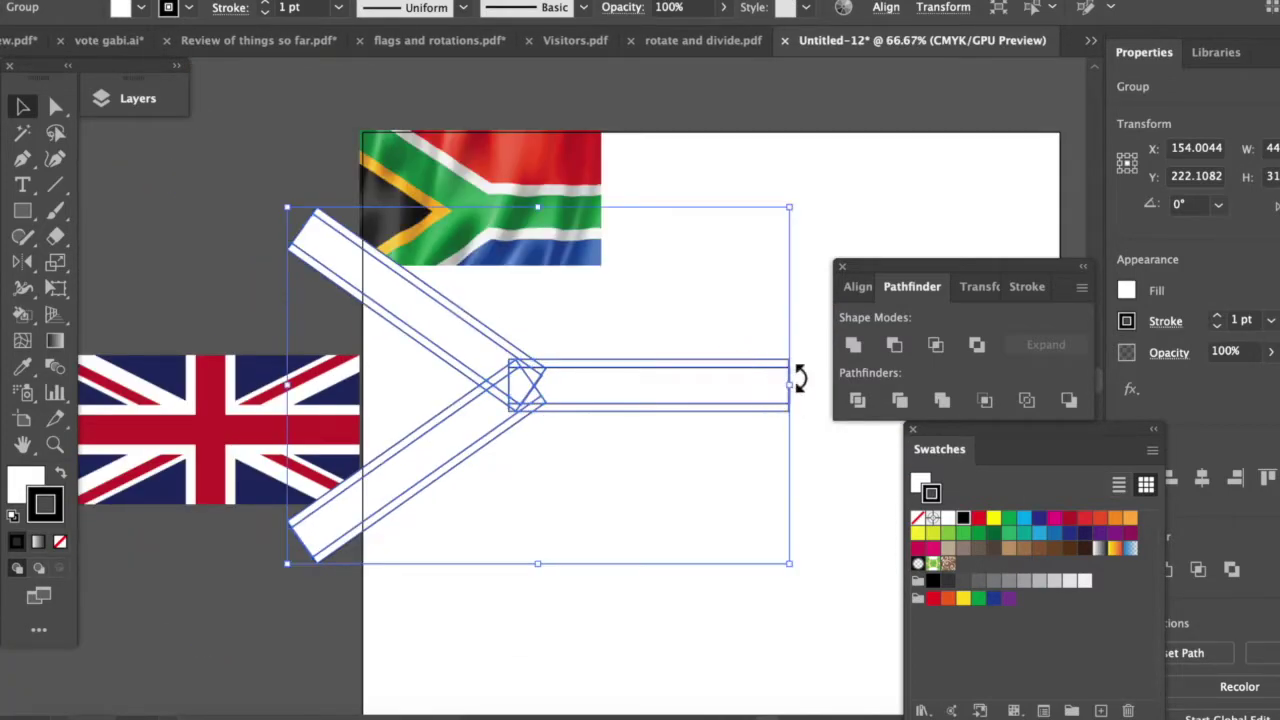
Step: Ungroup the divided stripe pieces and select the horizontal stripe path
{"action": "left_click", "coordinate": [806, 377]}
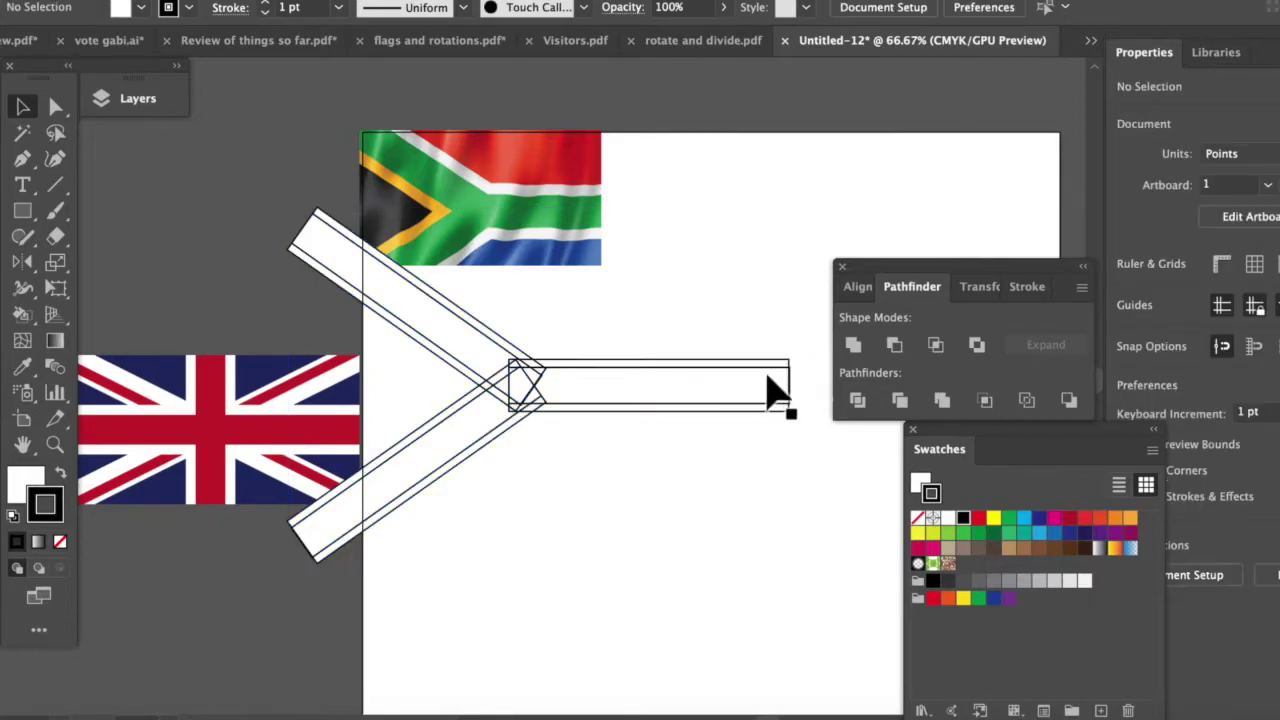
{"action": "left_click", "coordinate": [776, 383]}
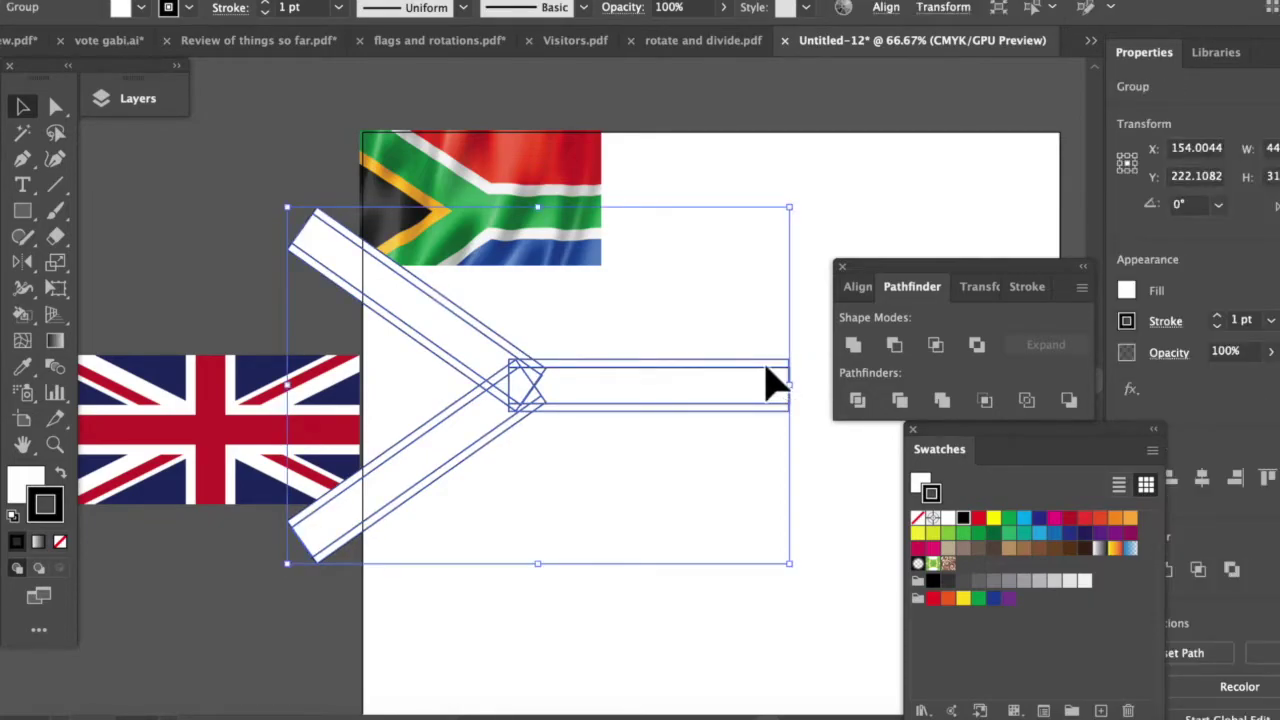
{"action": "key", "text": "ctrl+shift+b"}
{"action": "key", "text": "ctrl+shift+b"}
{"action": "right_click", "coordinate": [679, 386]}
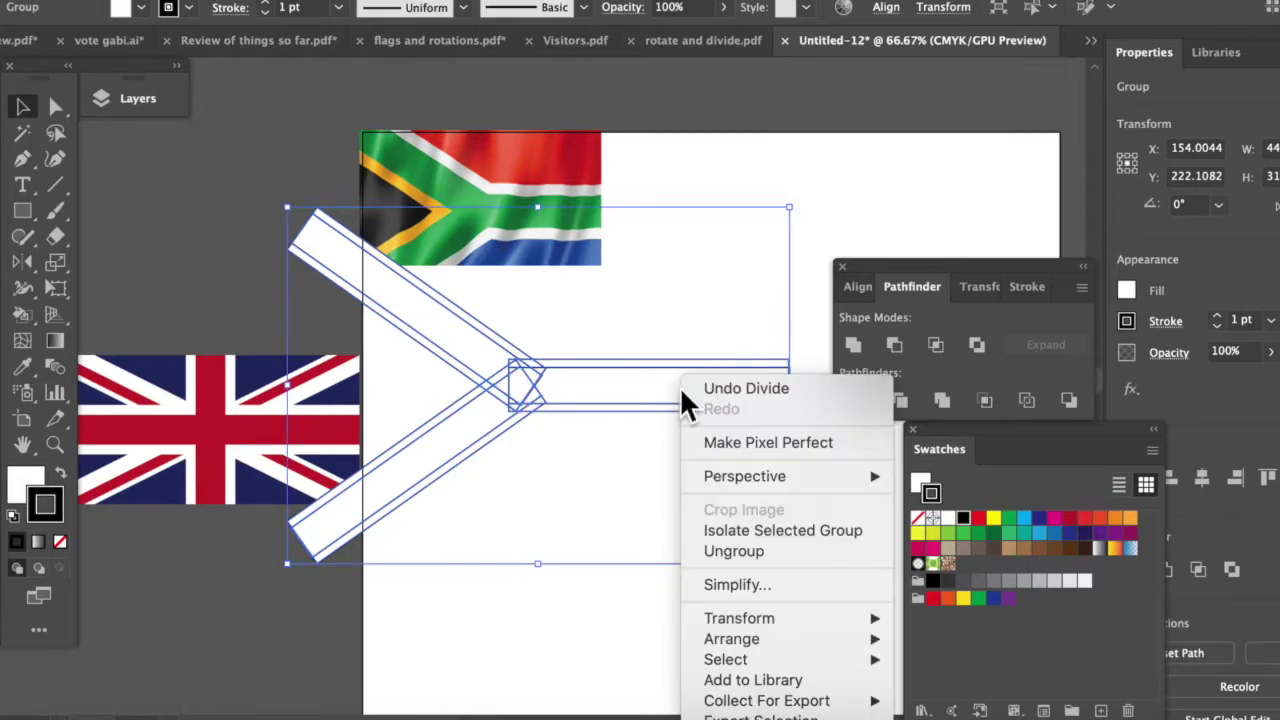
{"action": "left_click", "coordinate": [721, 551]}
{"action": "left_click", "coordinate": [816, 390]}
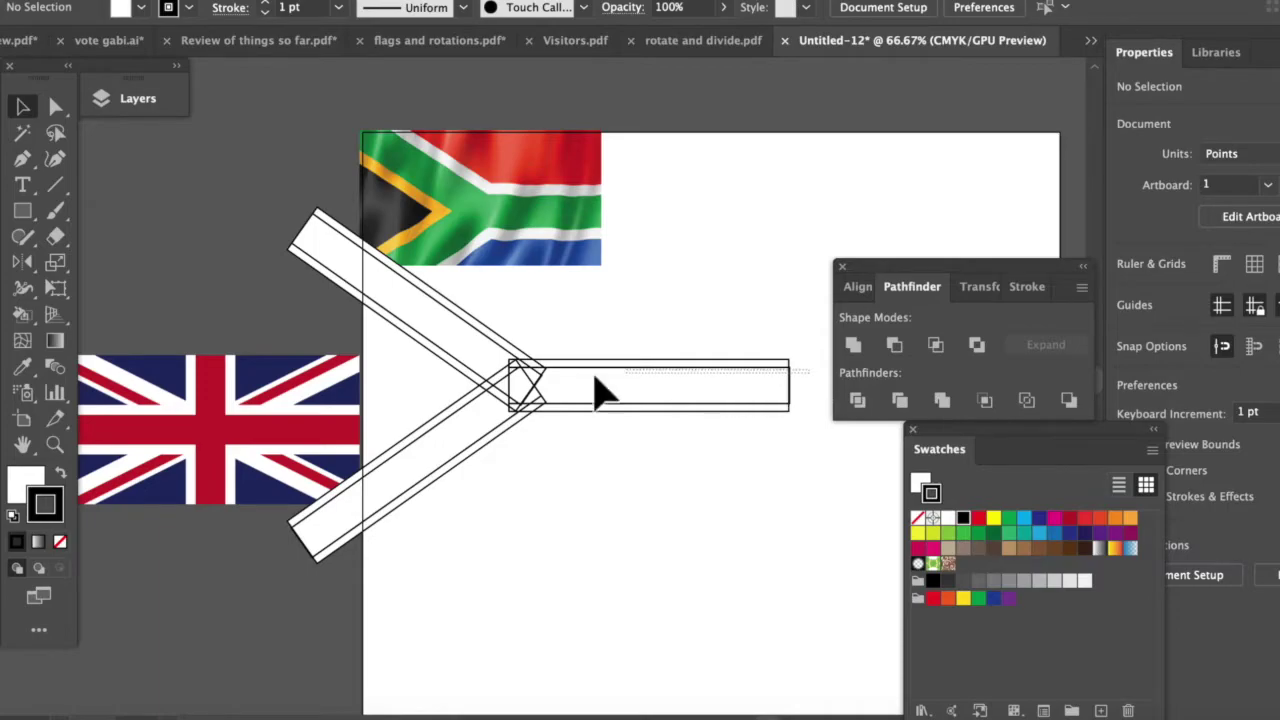
{"action": "left_click", "coordinate": [505, 415]}
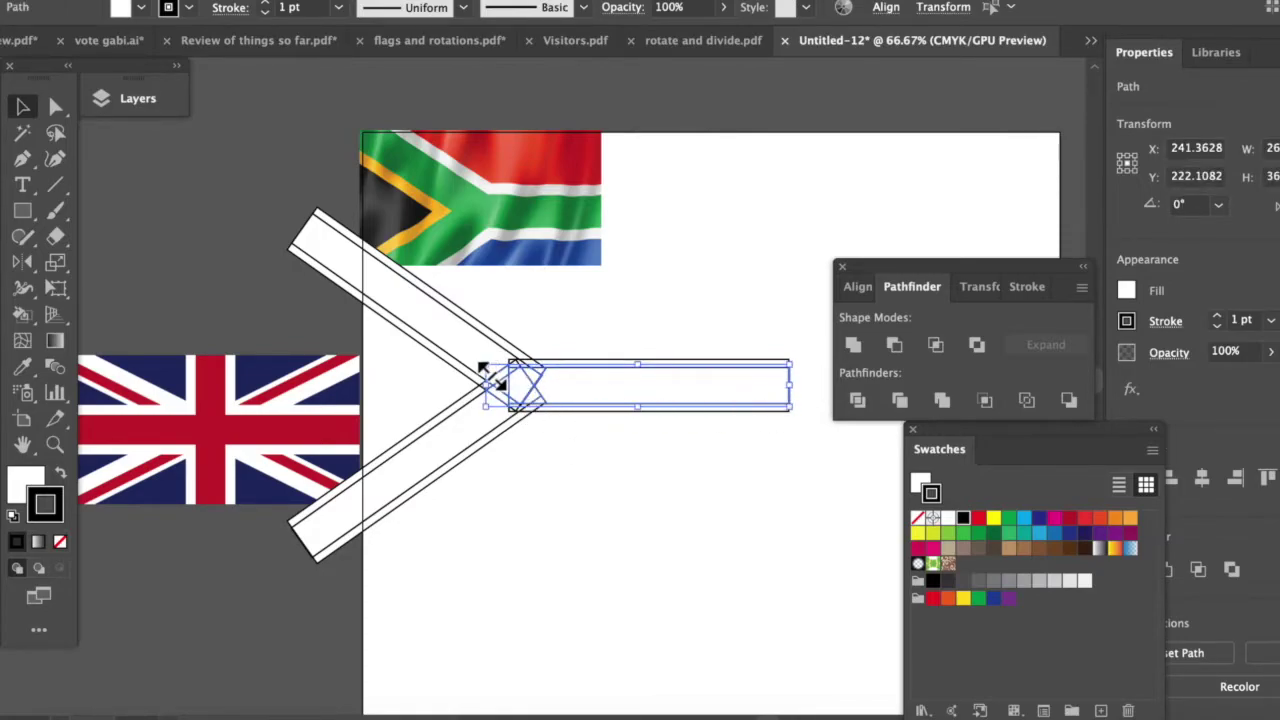
Step: Zoom into the junction and unite the upper and lower diagonal paths with Pathfinder Unite
{"action": "key", "text": "ctrl+plus"}
{"action": "key", "text": "ctrl+plus"}
{"action": "key", "text": "ctrl+plus"}
{"action": "key", "text": "ctrl+plus"}
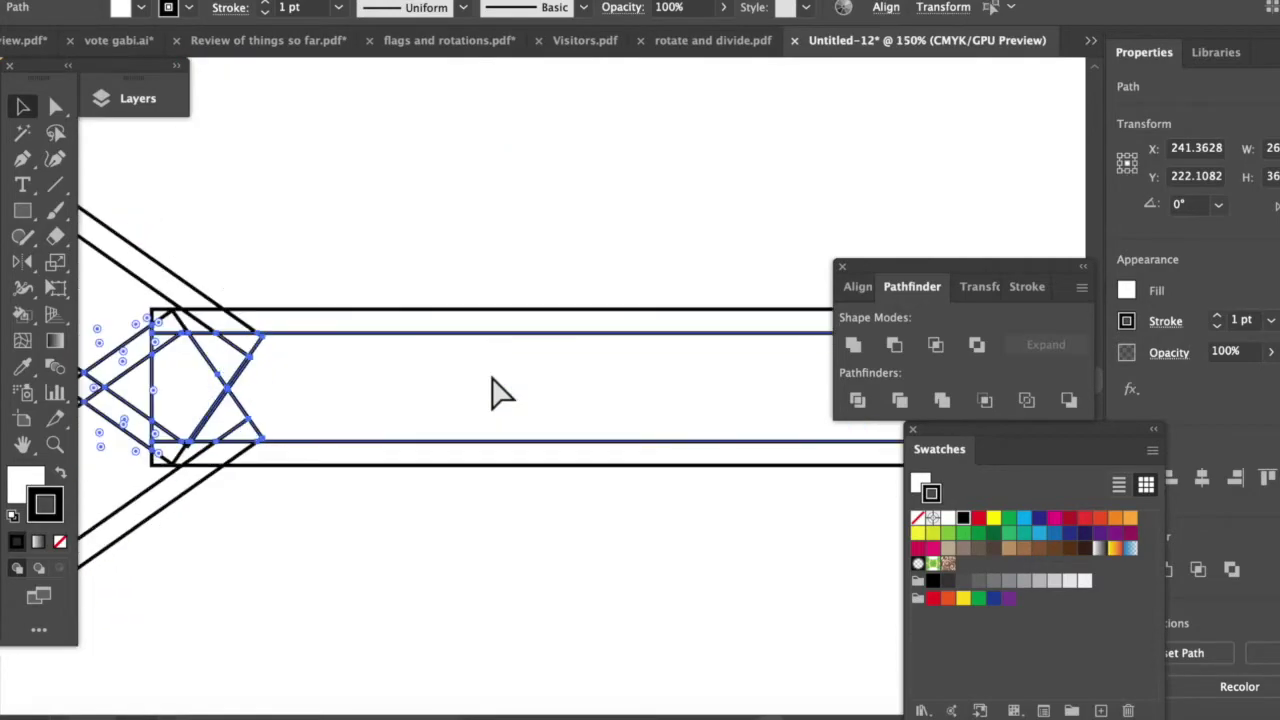
{"action": "left_click_drag", "start_coordinate": [423, 591], "coordinate": [864, 610]}
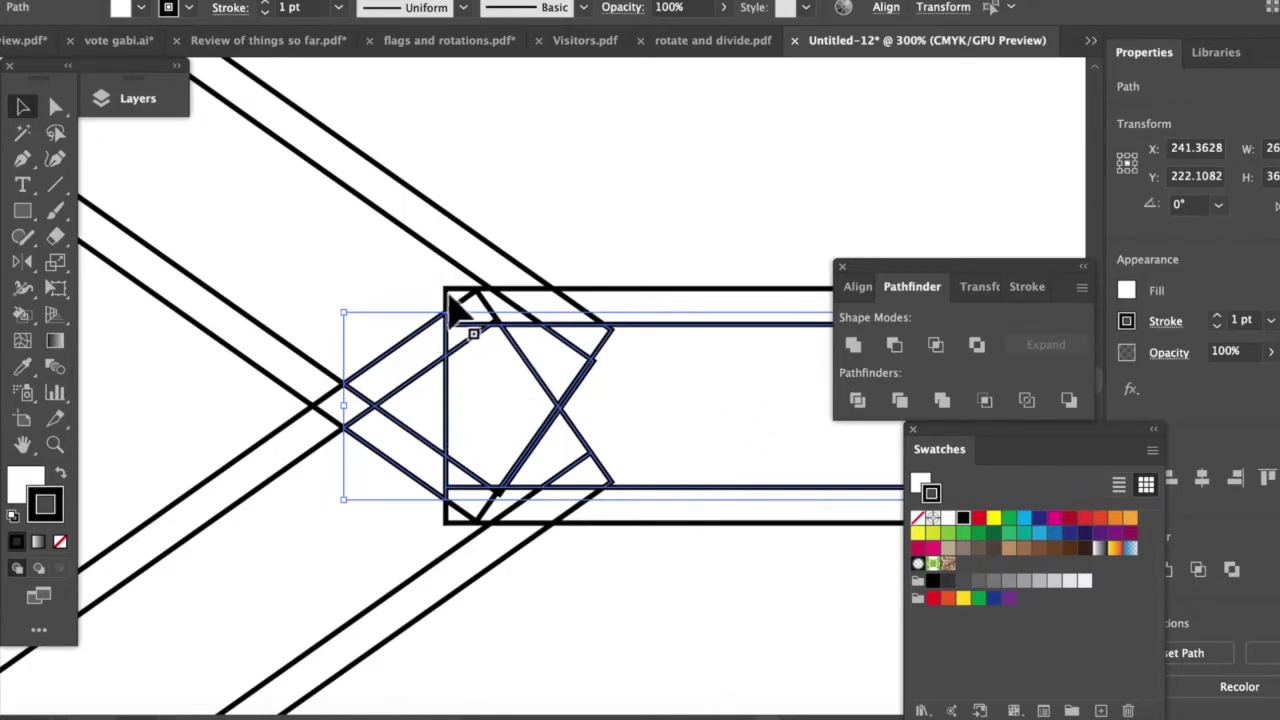
{"action": "left_click", "coordinate": [366, 296]}
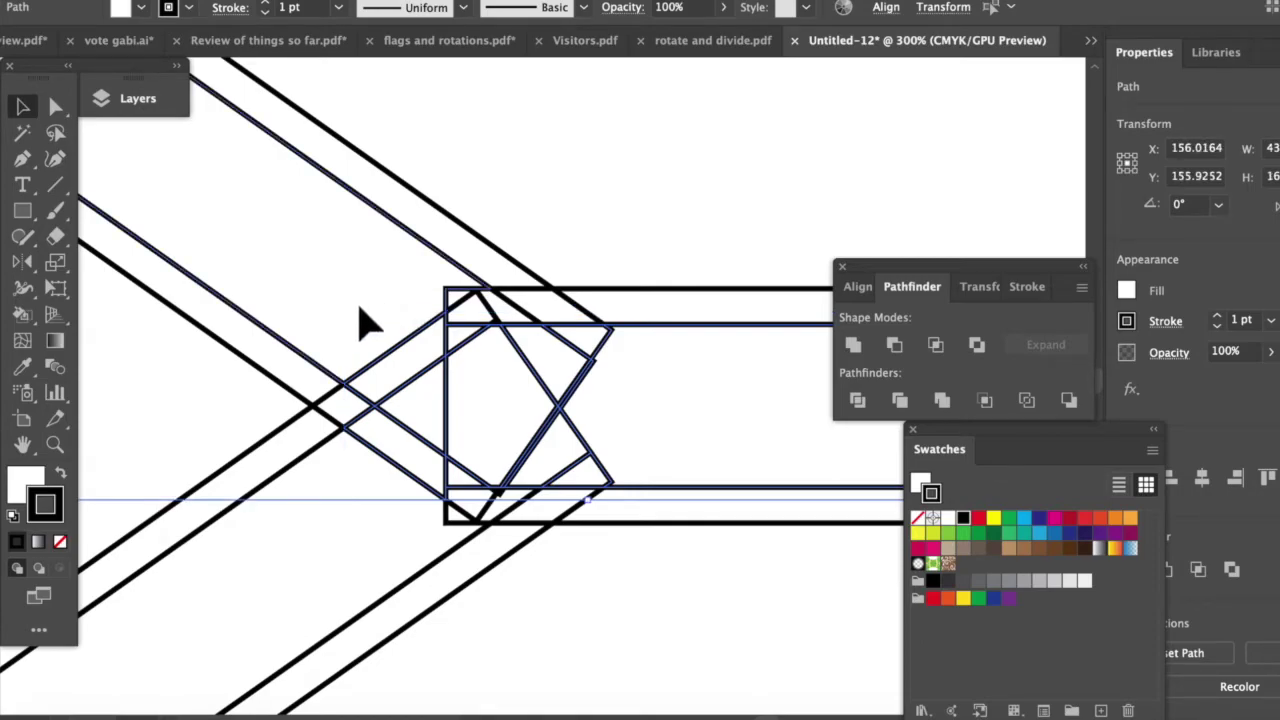
{"action": "left_click", "coordinate": [318, 565], "text": "shift"}
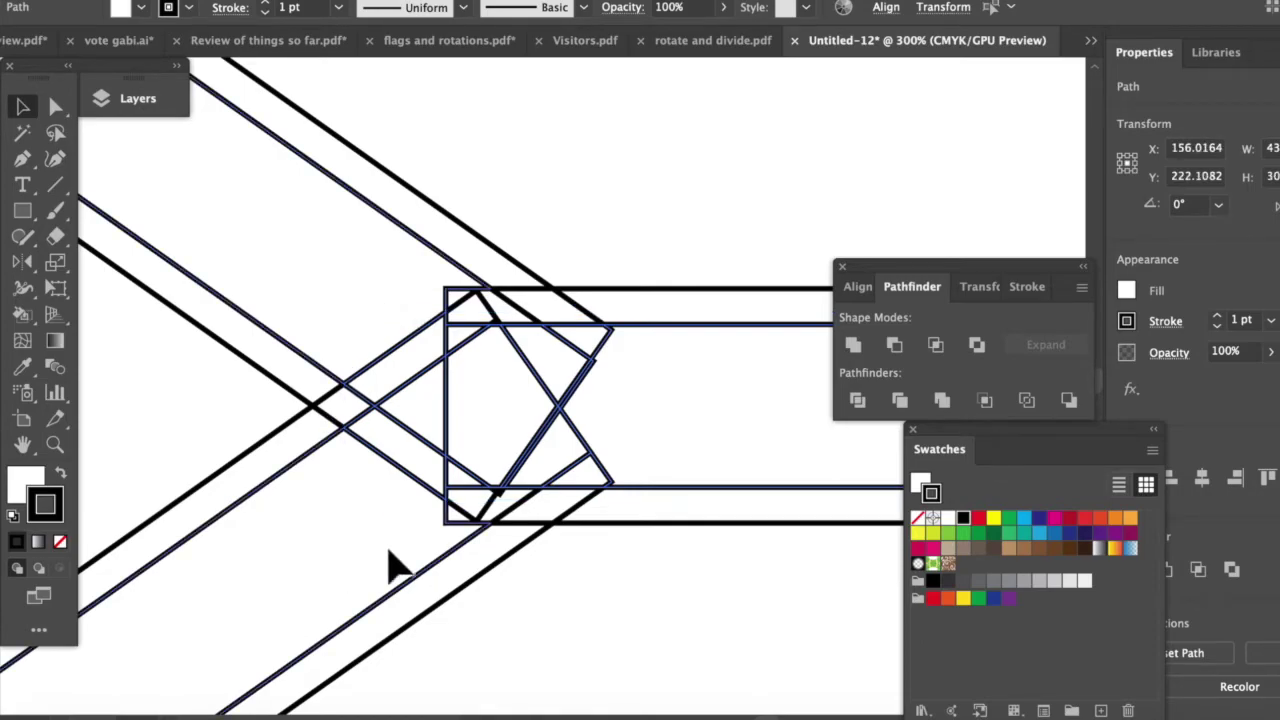
{"action": "left_click", "coordinate": [854, 344]}
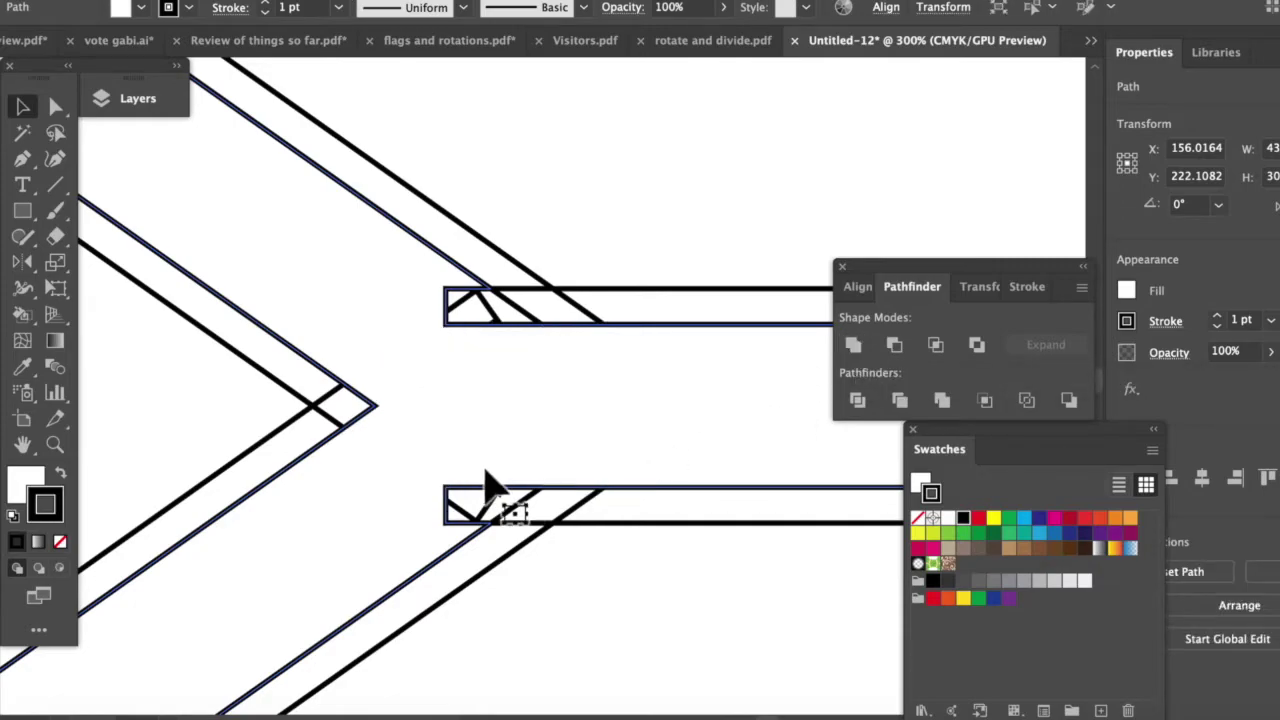
Step: Select the small junction triangles with the bands and merge them using Unite
{"action": "left_click", "coordinate": [471, 504]}
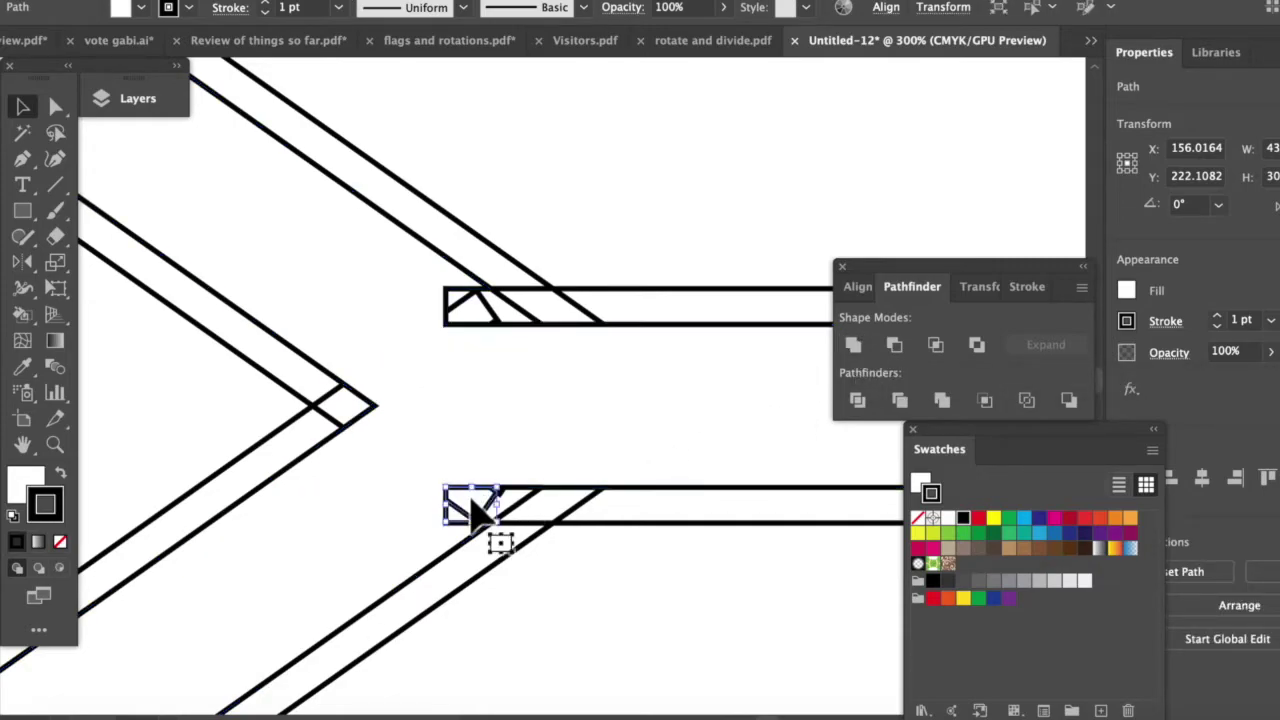
{"action": "left_click", "coordinate": [520, 505]}
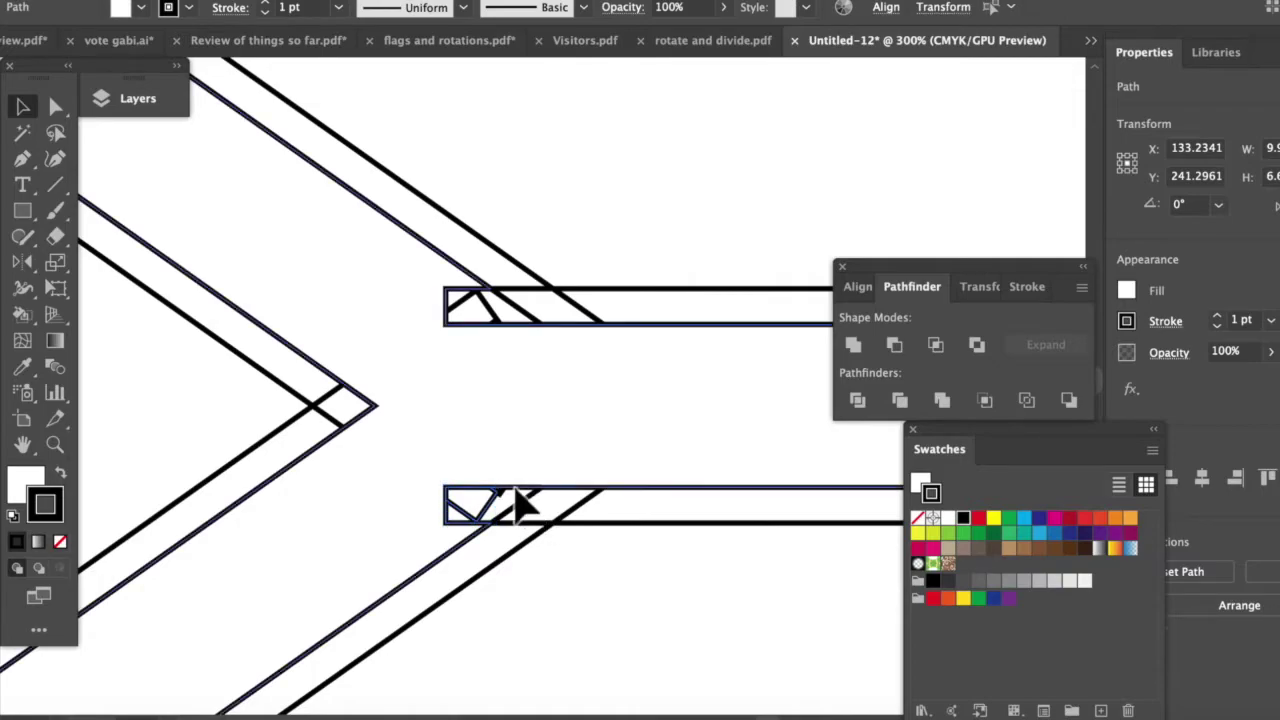
{"action": "left_click", "coordinate": [517, 491]}
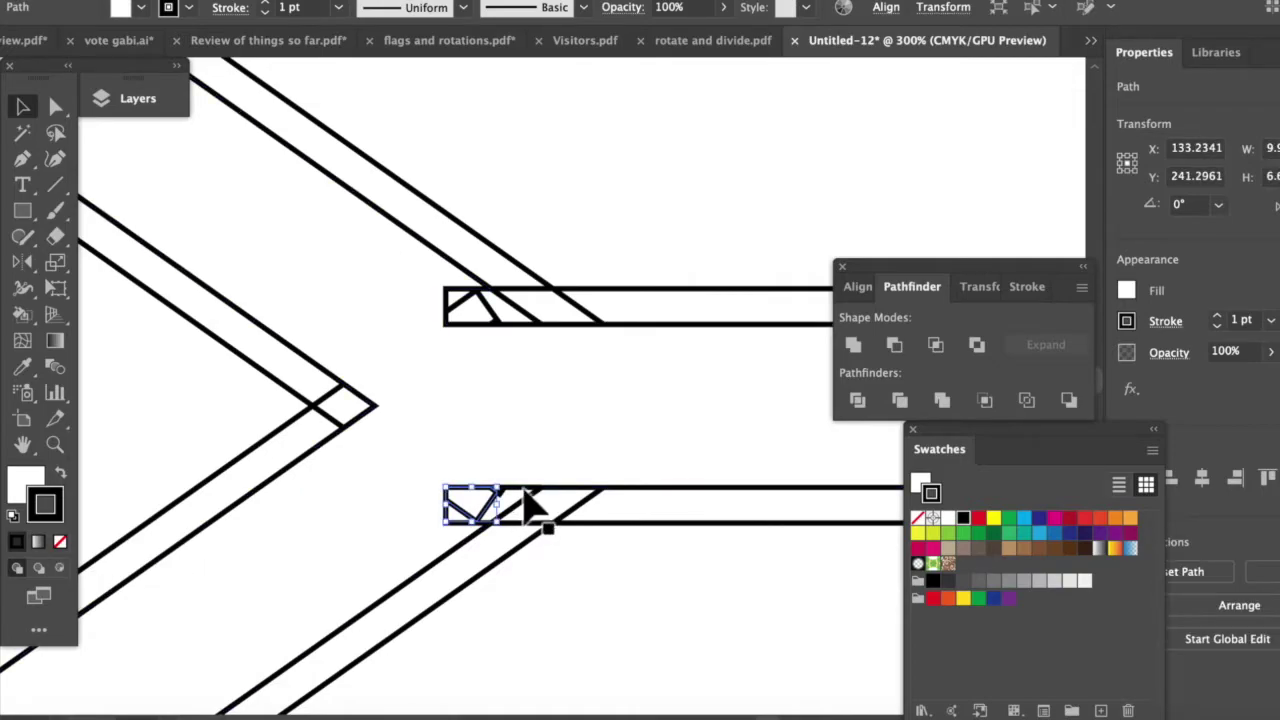
{"action": "left_click", "coordinate": [531, 508]}
{"action": "left_click", "coordinate": [529, 506]}
{"action": "left_click", "coordinate": [473, 322], "text": "shift"}
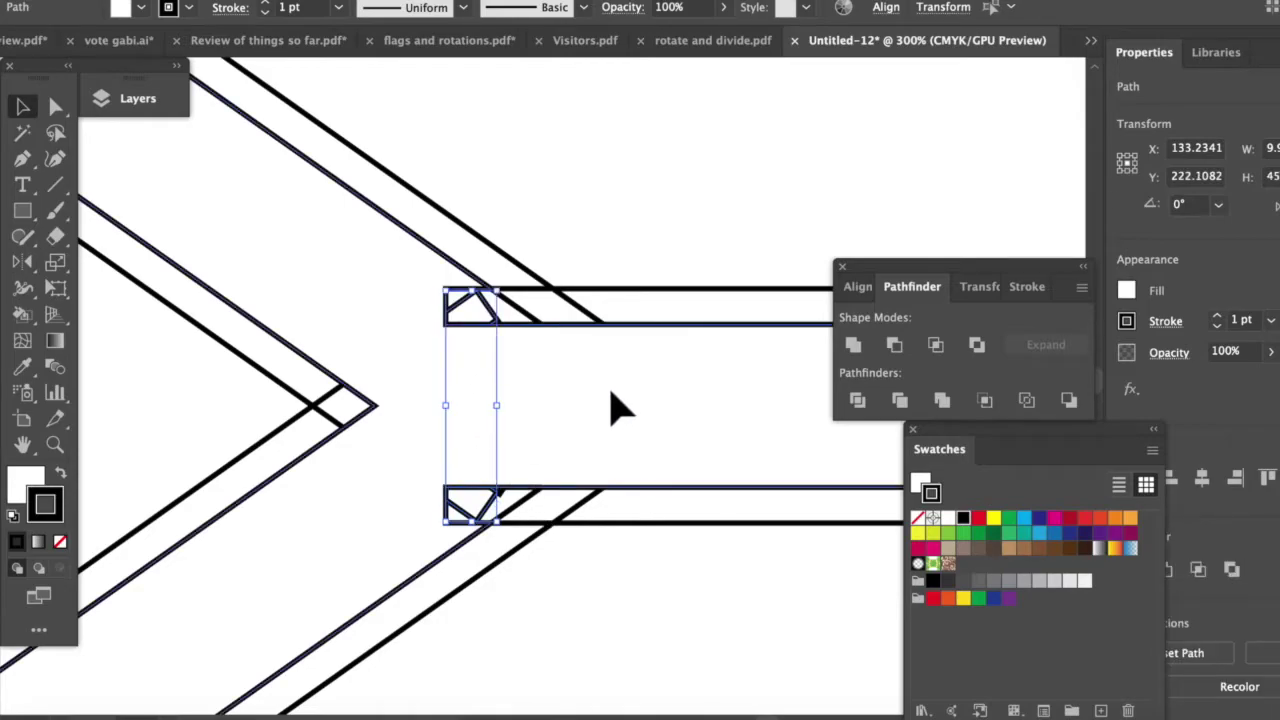
{"action": "key", "text": "super+a"}
{"action": "left_click", "coordinate": [855, 343]}
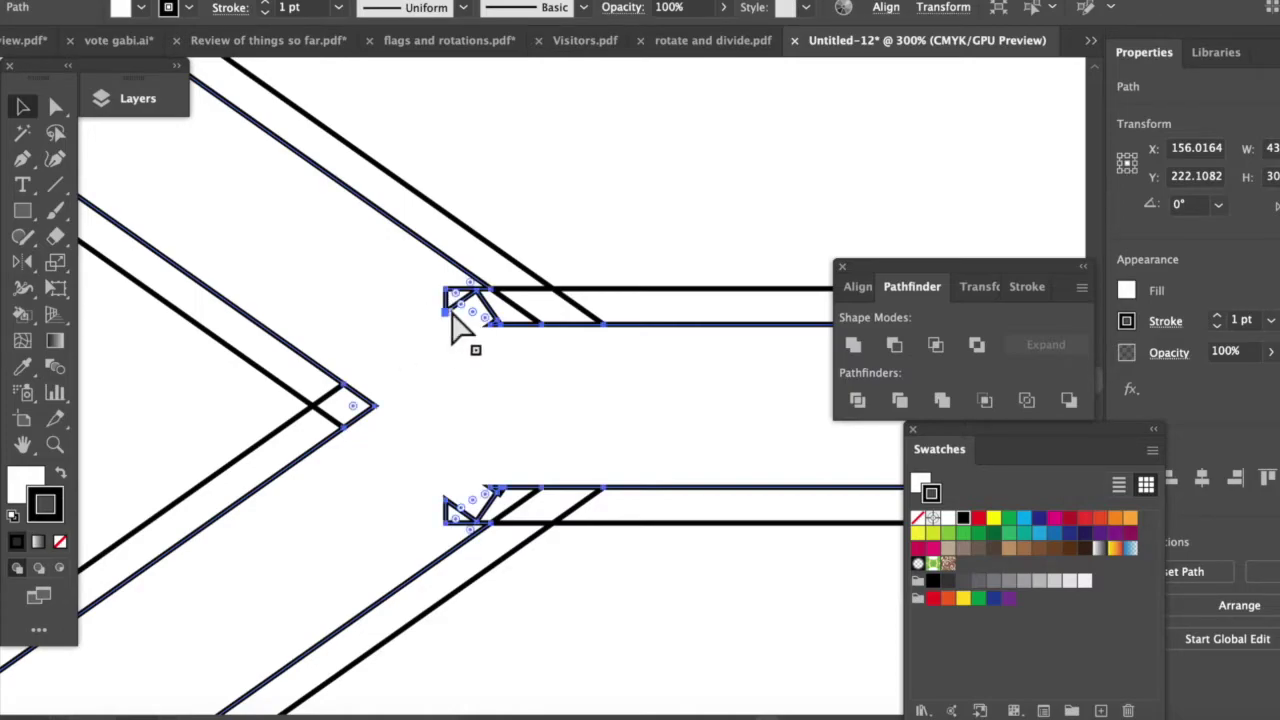
{"action": "scroll", "coordinate": [451, 318], "scroll_direction": "up", "scroll_amount": 3}
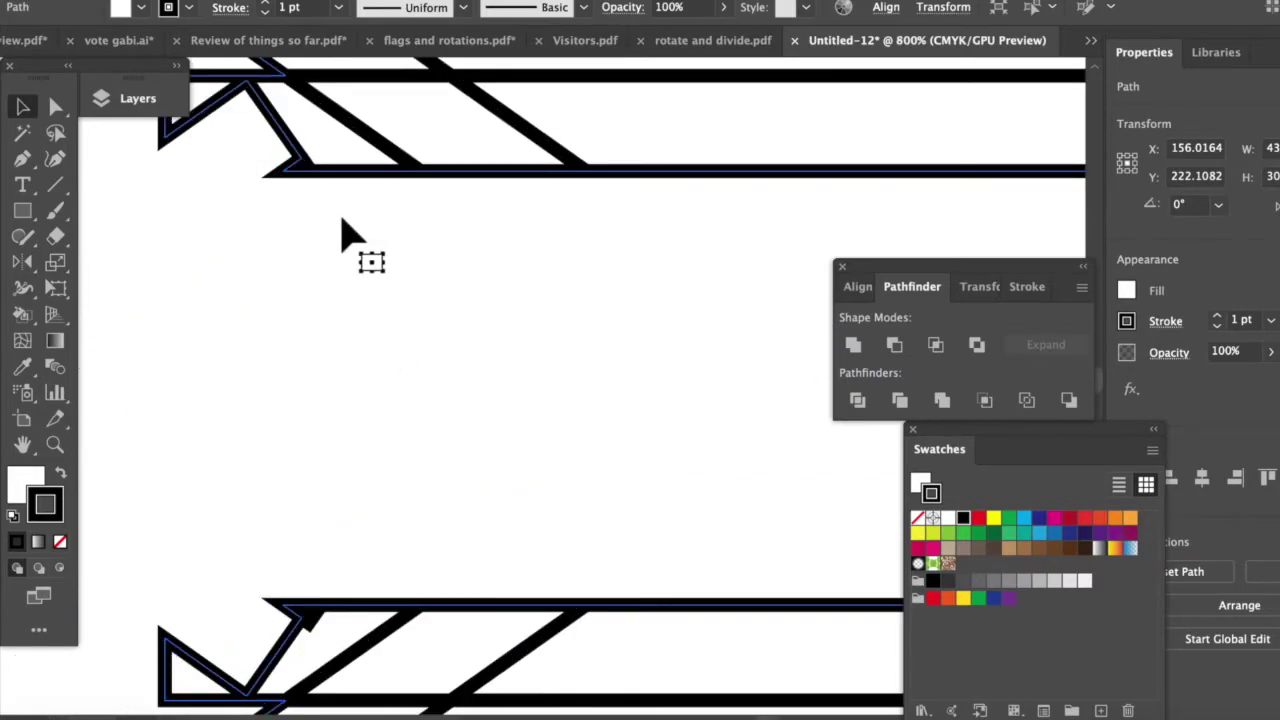
Step: Unite the small top and bottom junction shapes with all paths into one compound path
{"action": "left_click", "coordinate": [340, 169]}
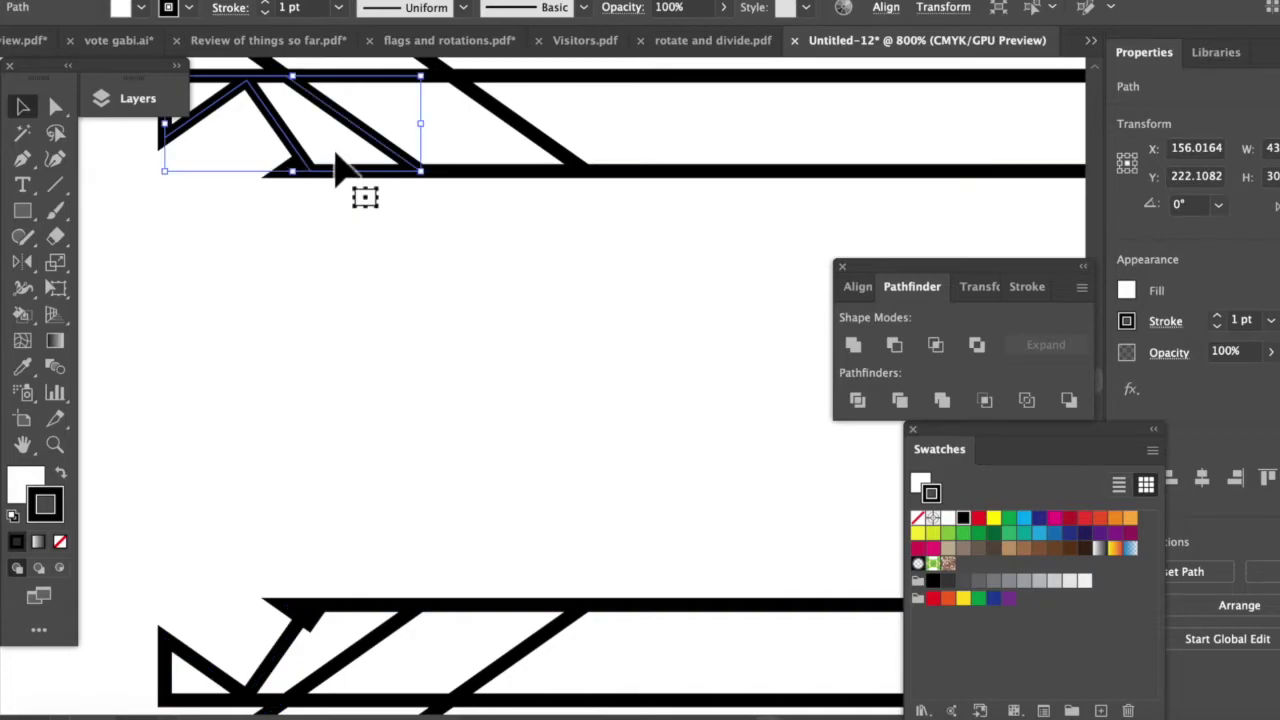
{"action": "left_click", "coordinate": [356, 620], "text": "shift"}
{"action": "key", "text": "super+a"}
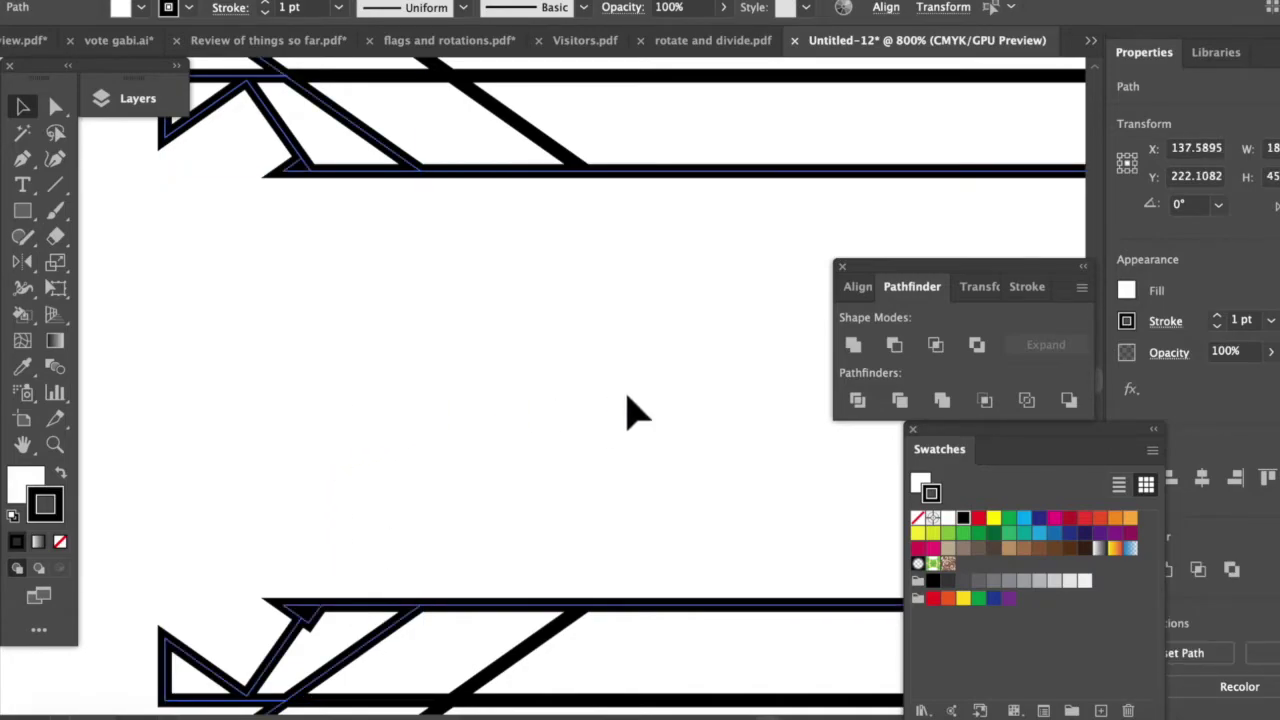
{"action": "left_click", "coordinate": [853, 345]}
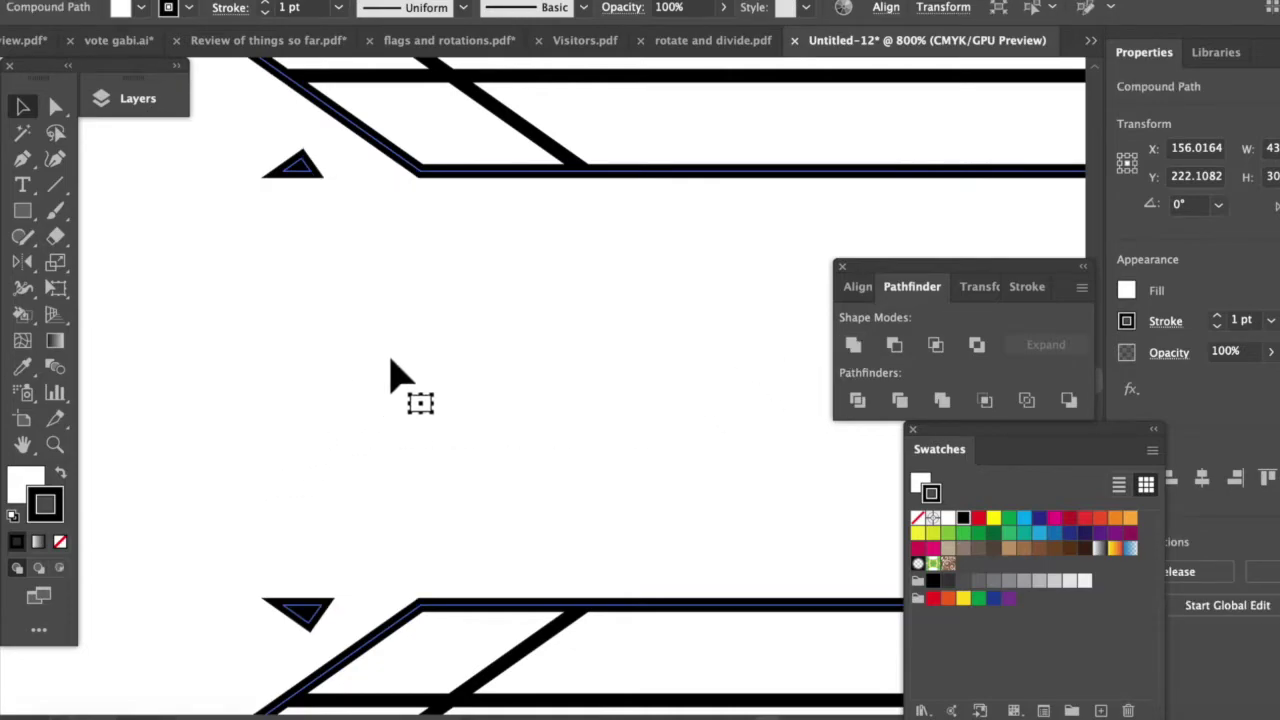
{"action": "key", "text": "a"}
{"action": "key", "text": "super+minus"}
{"action": "key", "text": "super+minus"}
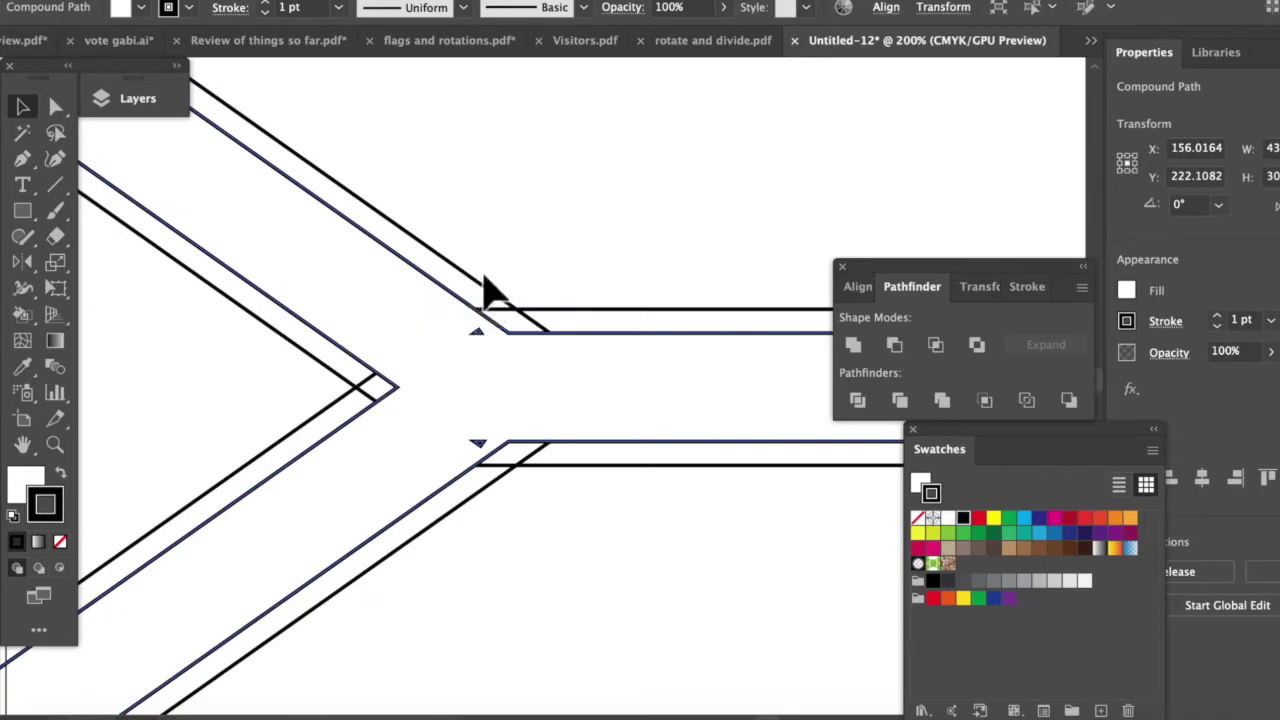
Step: Select the points at the upper and lower path corners and merge them with Unite
{"action": "left_click_drag", "start_coordinate": [501, 255], "coordinate": [520, 324]}
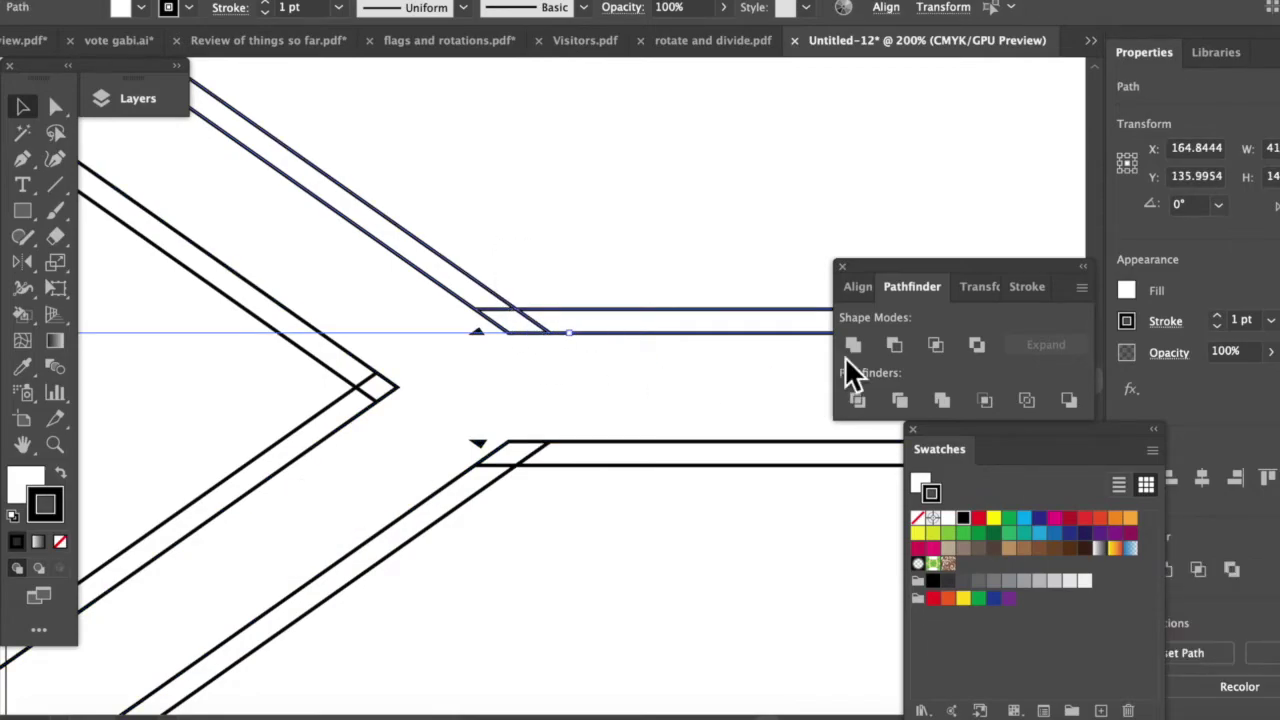
{"action": "left_click_drag", "start_coordinate": [508, 498], "coordinate": [538, 466]}
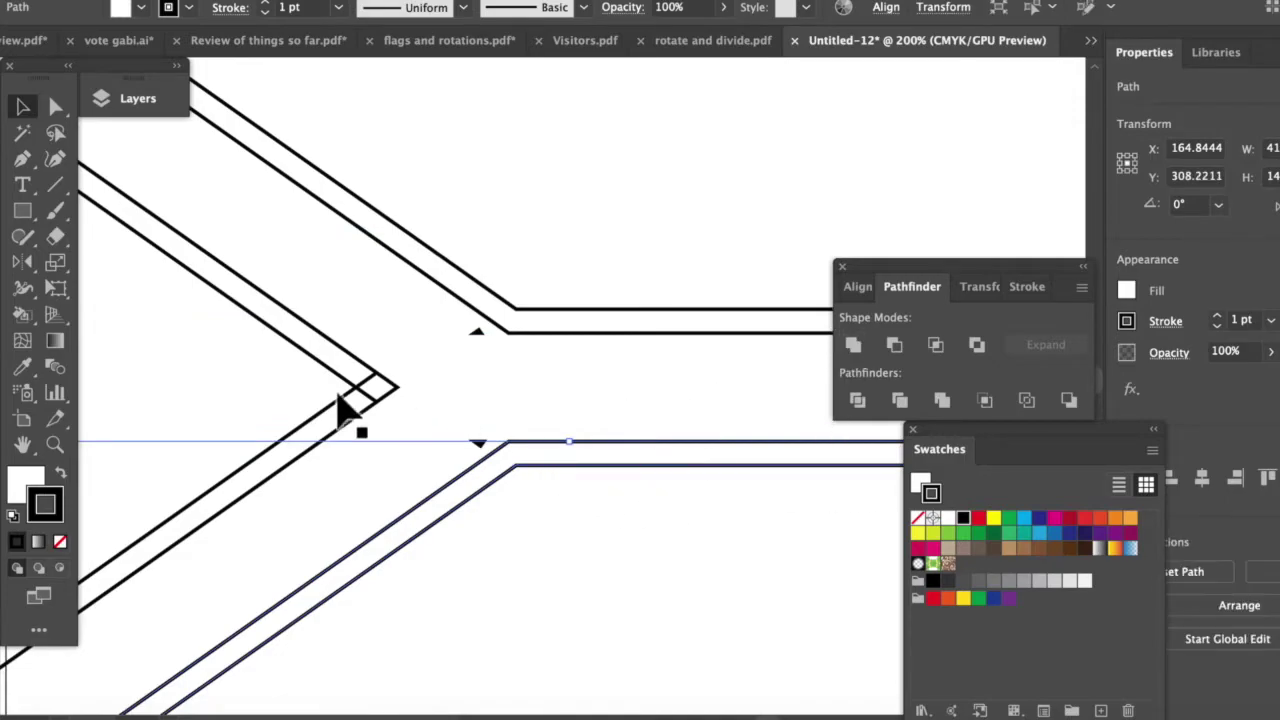
{"action": "left_click_drag", "start_coordinate": [300, 366], "coordinate": [366, 400]}
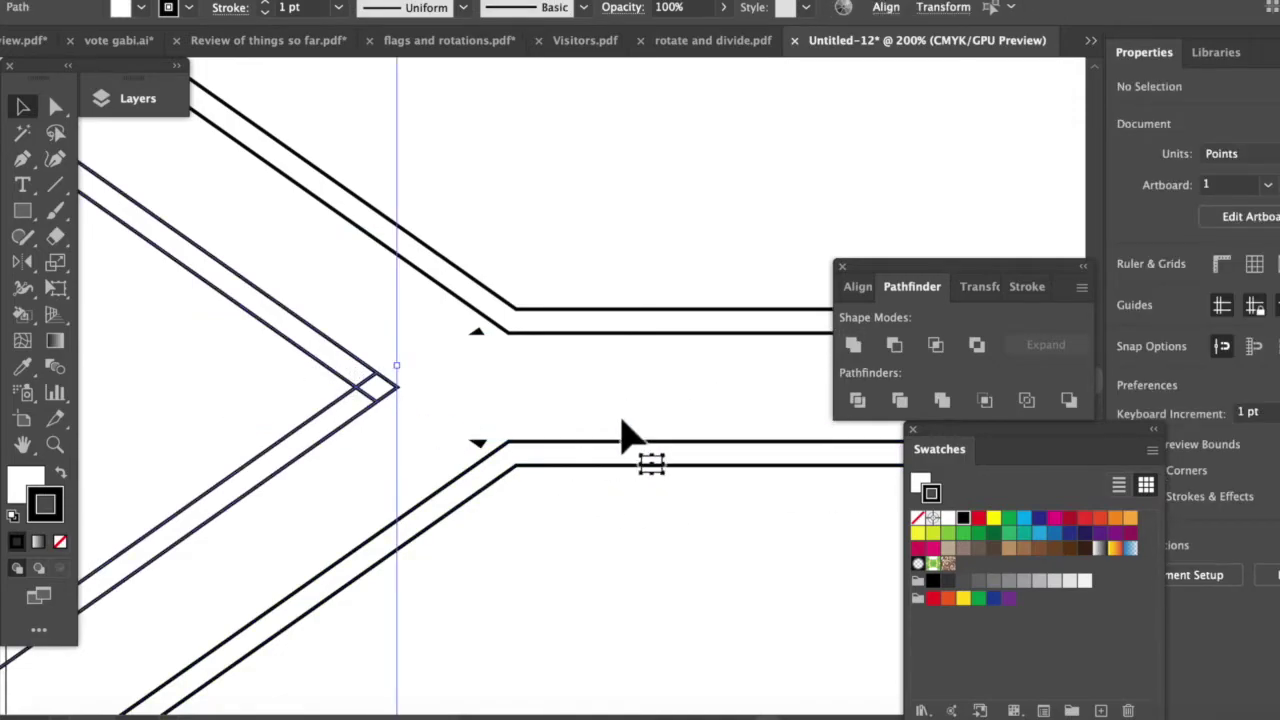
{"action": "left_click", "coordinate": [848, 348]}
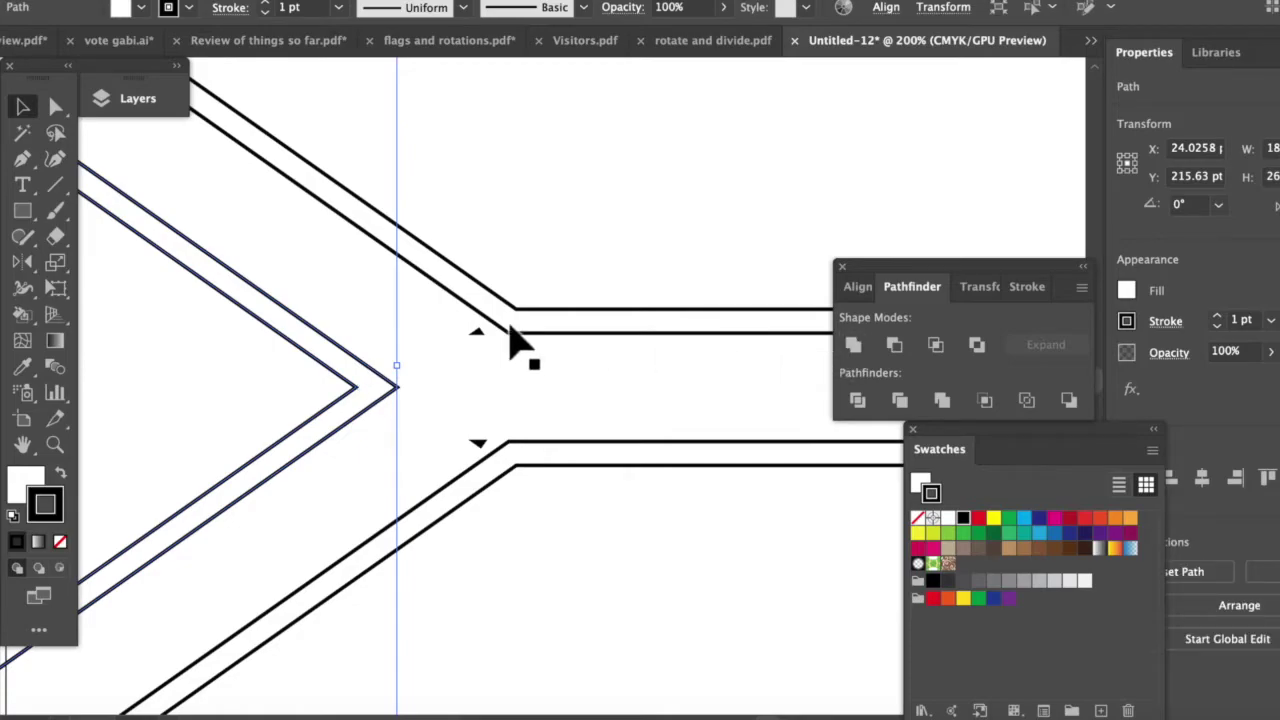
Step: Select only the inner stripe lines, excluding the outer ones, and unite them into one Y-shaped path
{"action": "left_click", "coordinate": [463, 243]}
{"action": "left_click_drag", "start_coordinate": [452, 210], "coordinate": [498, 560]}
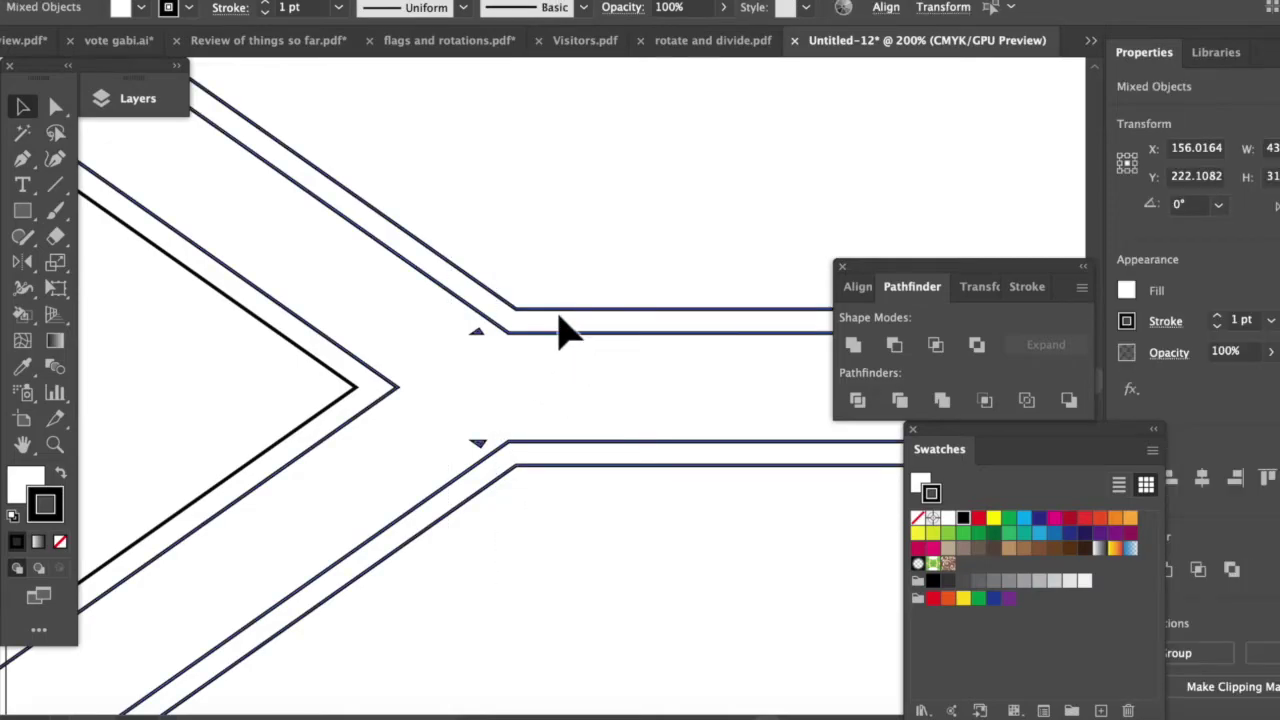
{"action": "left_click", "coordinate": [562, 310], "text": "shift"}
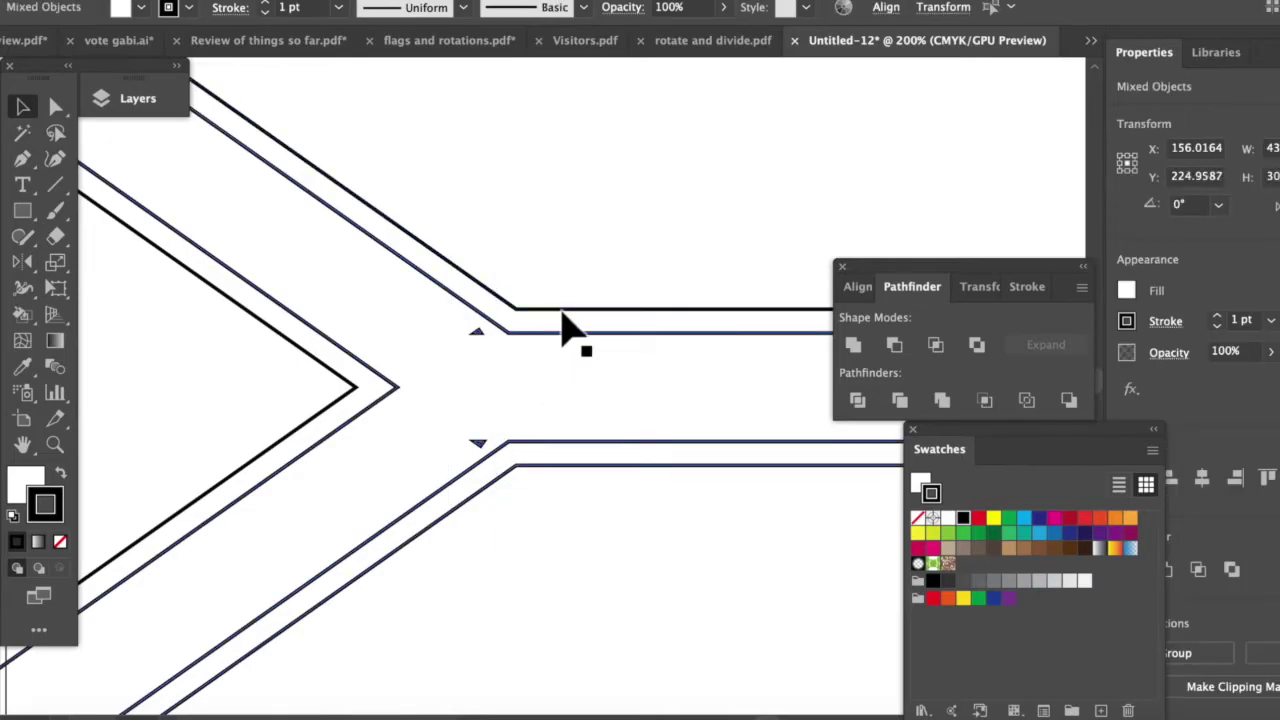
{"action": "left_click", "coordinate": [577, 466], "text": "shift"}
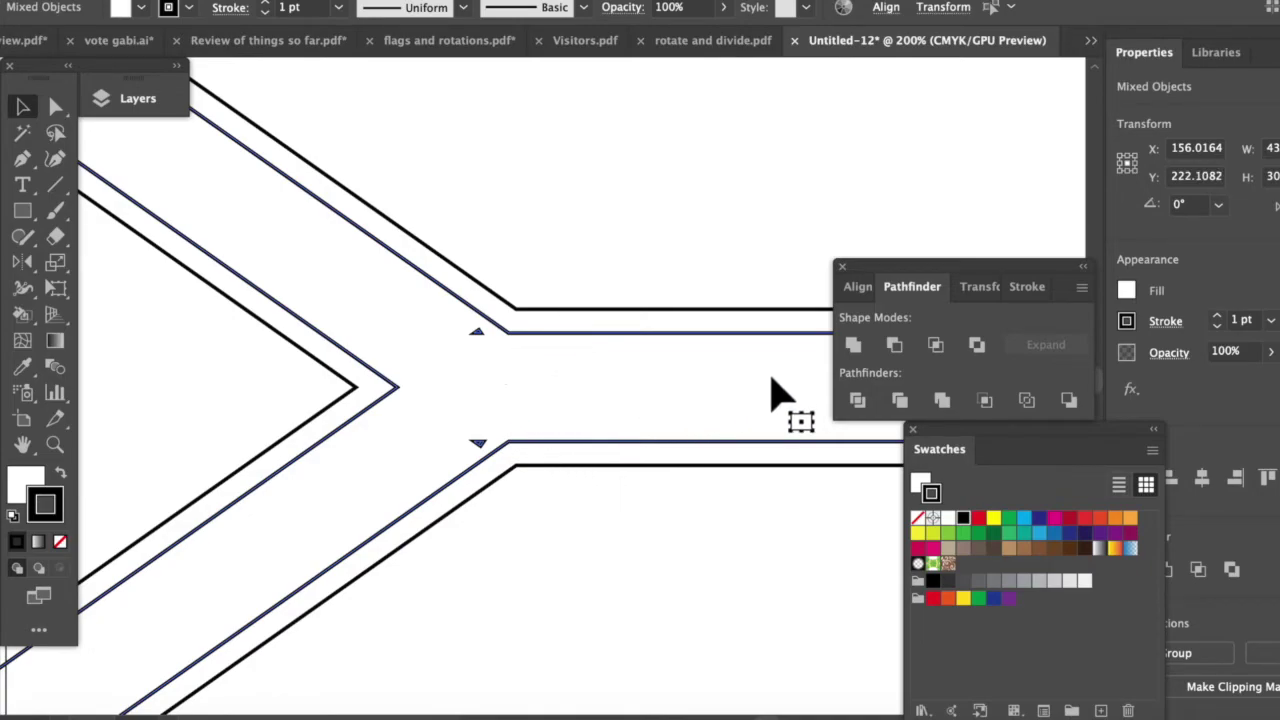
{"action": "left_click", "coordinate": [852, 346]}
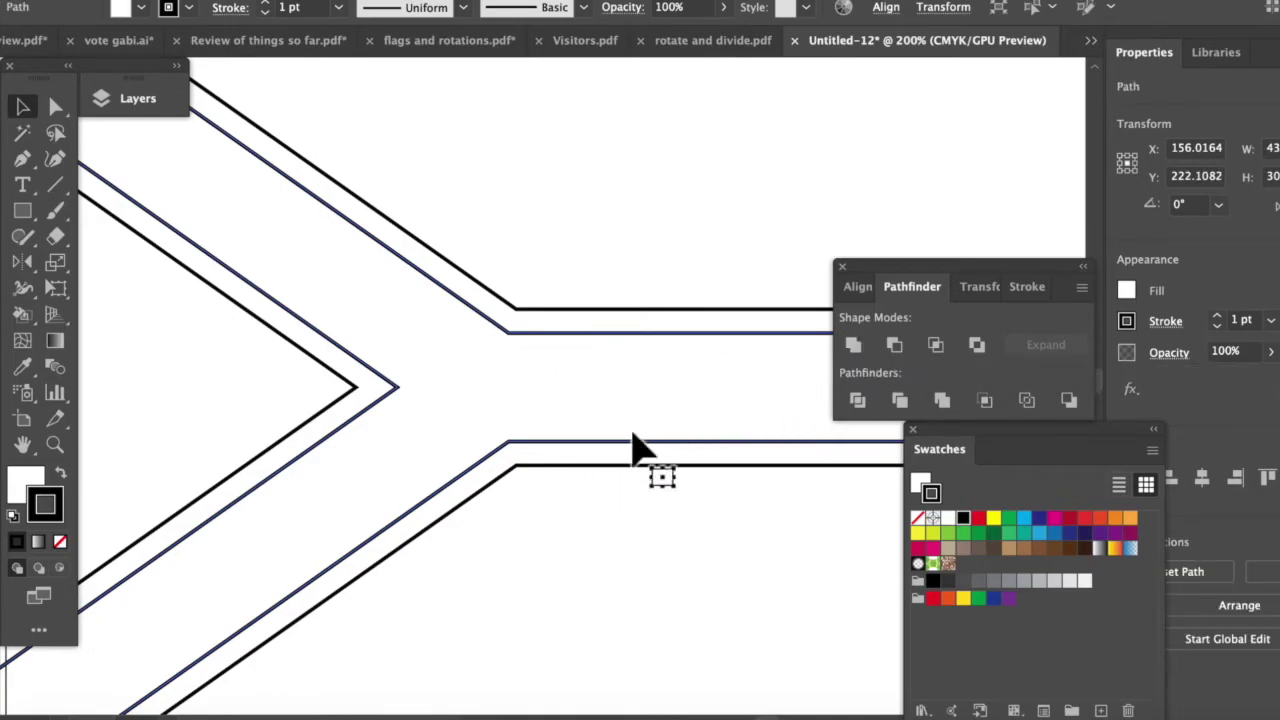
{"action": "key", "text": "ctrl+minus"}
{"action": "key", "text": "ctrl+minus"}
{"action": "key", "text": "ctrl+minus"}
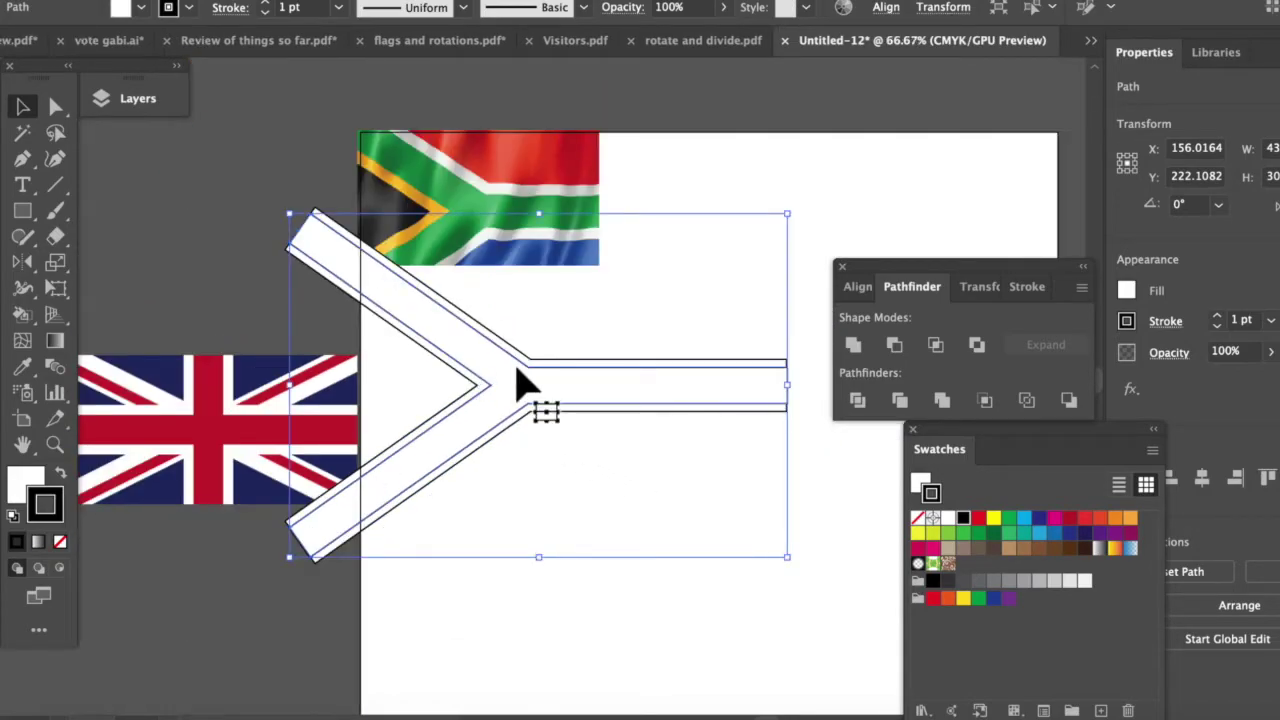
Step: Draw a rectangle across the Y's centre junction and select it together with the Y band
{"action": "left_click", "coordinate": [31, 216]}
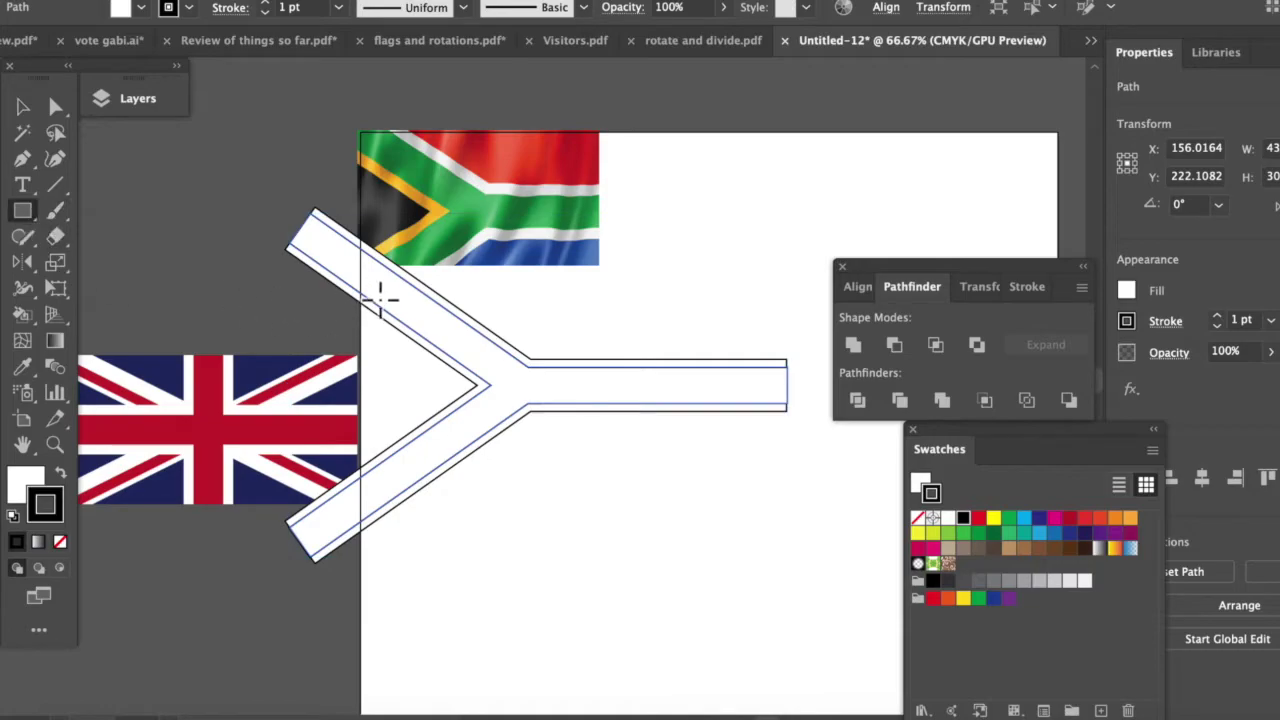
{"action": "left_click_drag", "start_coordinate": [402, 297], "coordinate": [687, 476]}
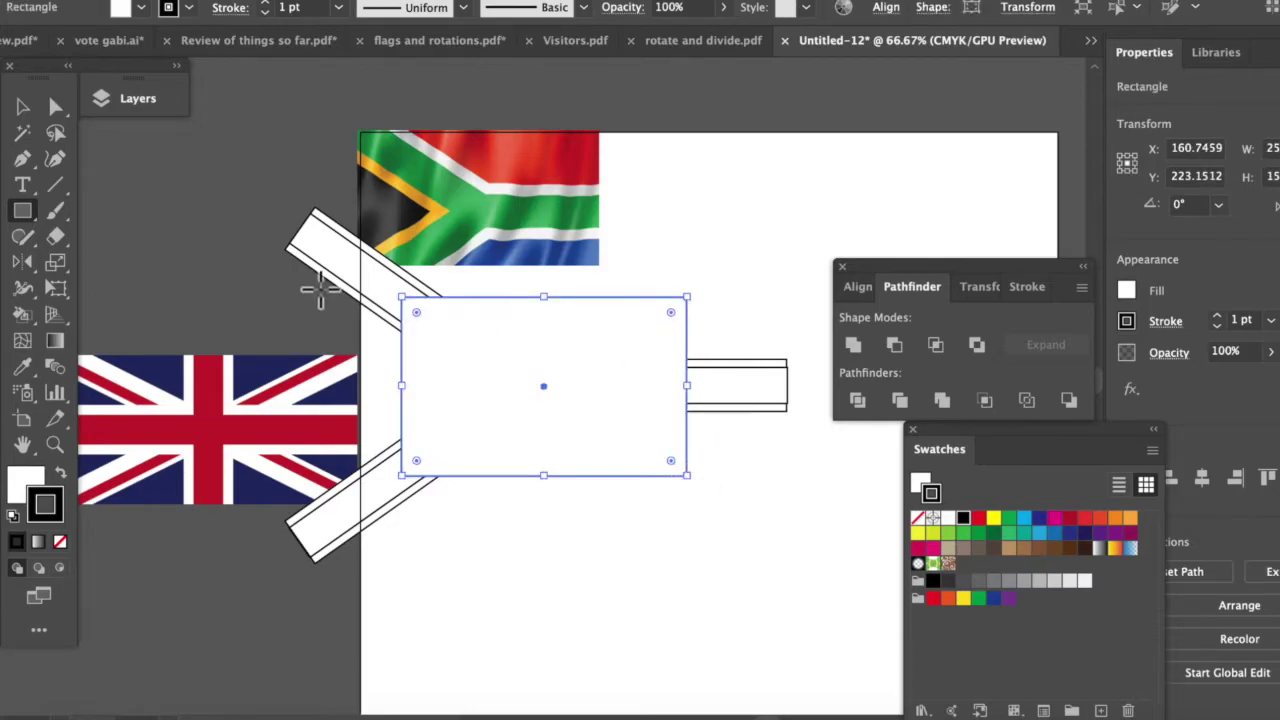
{"action": "left_click", "coordinate": [21, 108]}
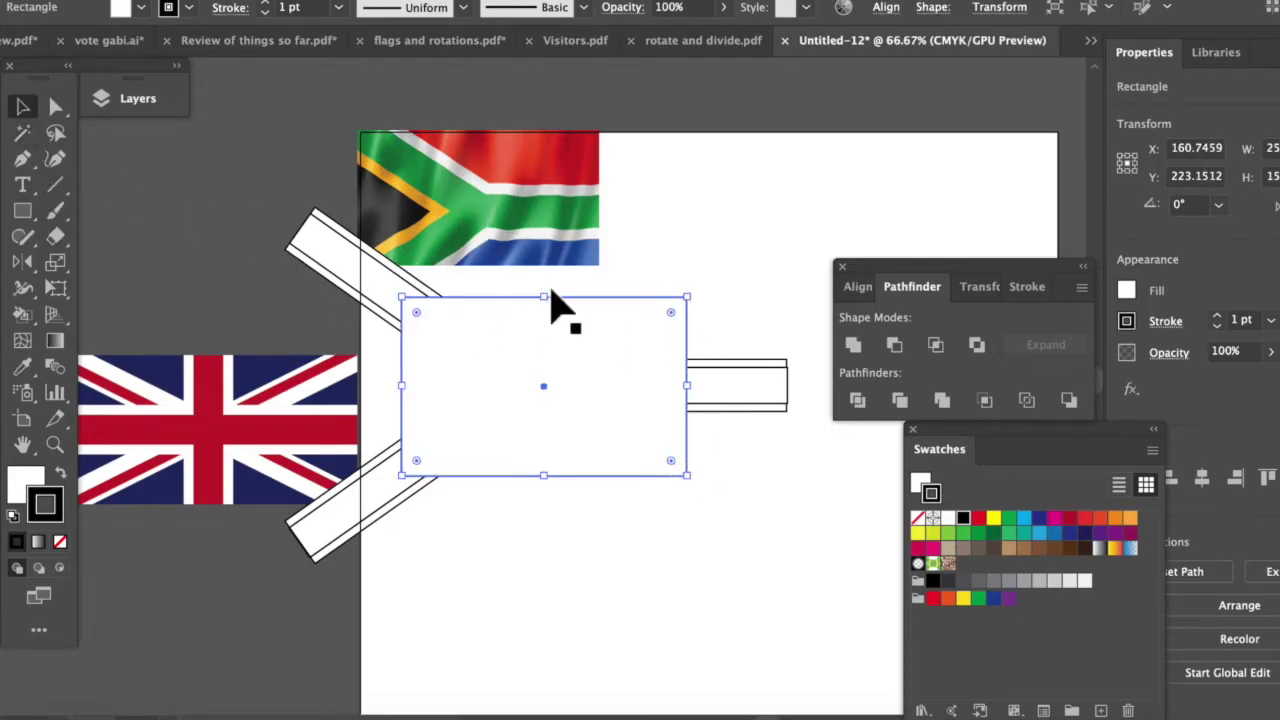
{"action": "left_click", "coordinate": [735, 315]}
{"action": "left_click_drag", "start_coordinate": [703, 307], "coordinate": [578, 505]}
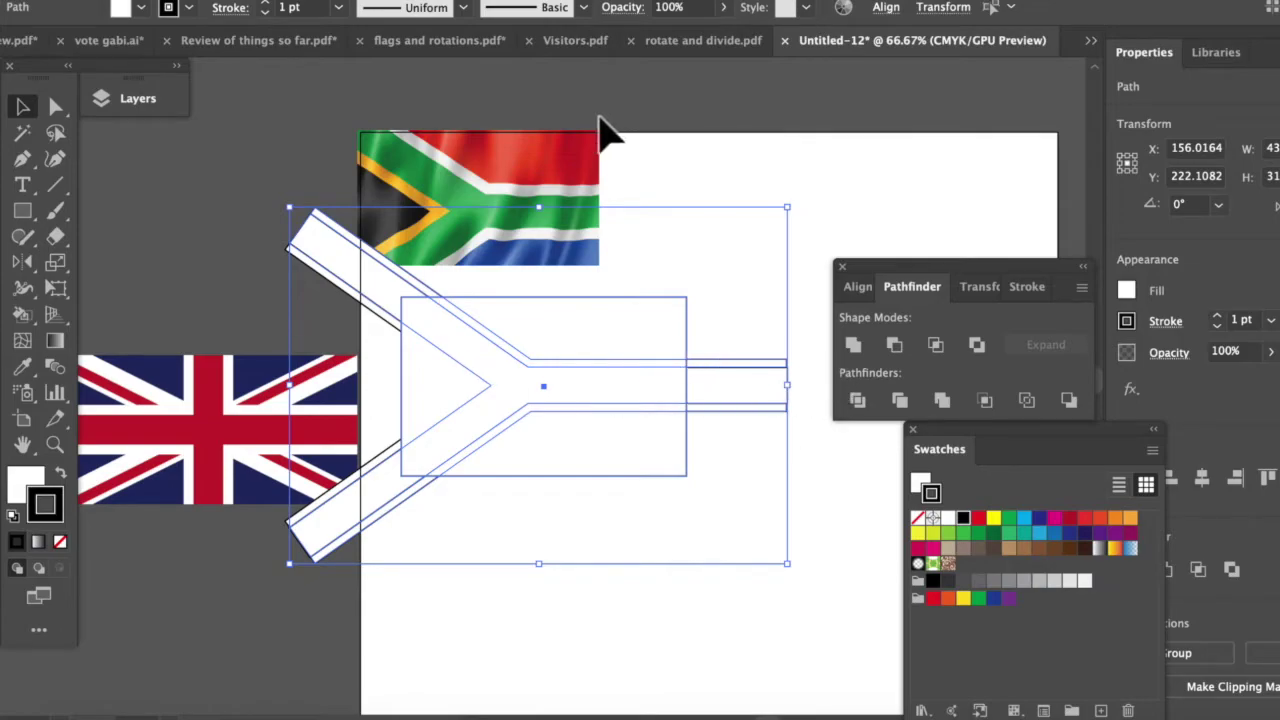
Step: Vertically center-align the Y paths and rectangle, group the paths, then undo so the rectangle disappears
{"action": "left_click", "coordinate": [887, 10]}
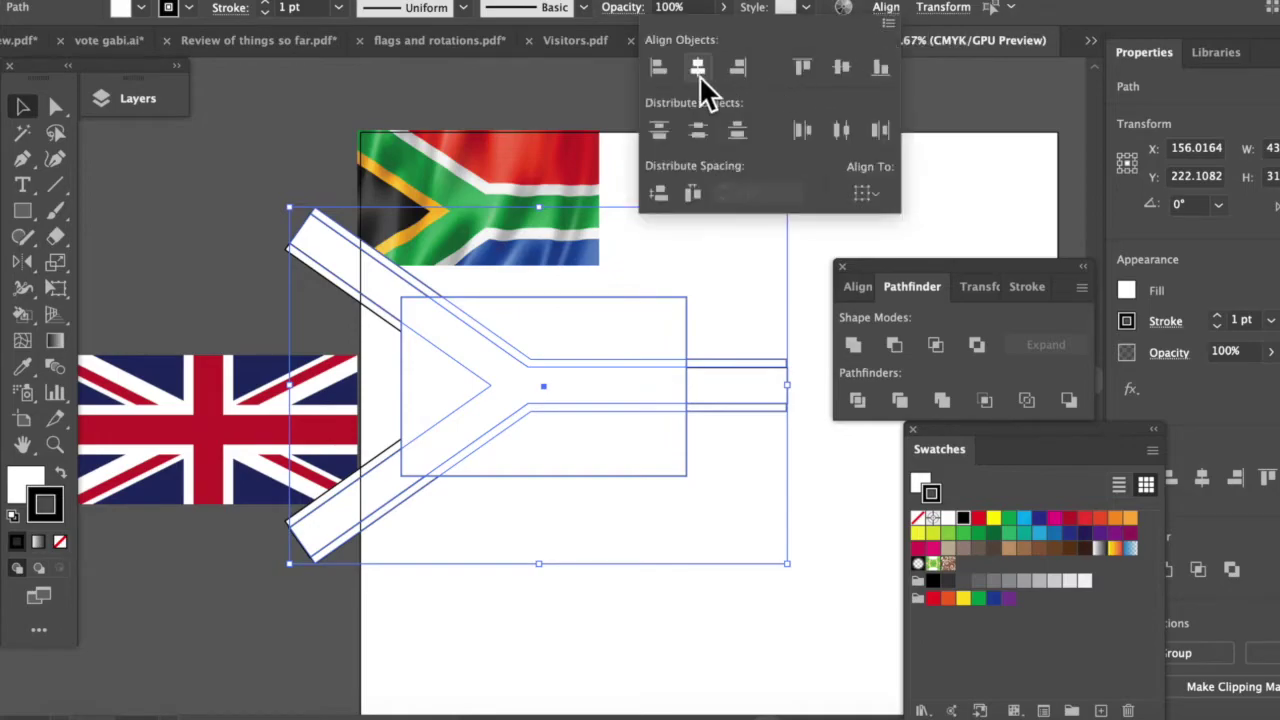
{"action": "left_click", "coordinate": [840, 66]}
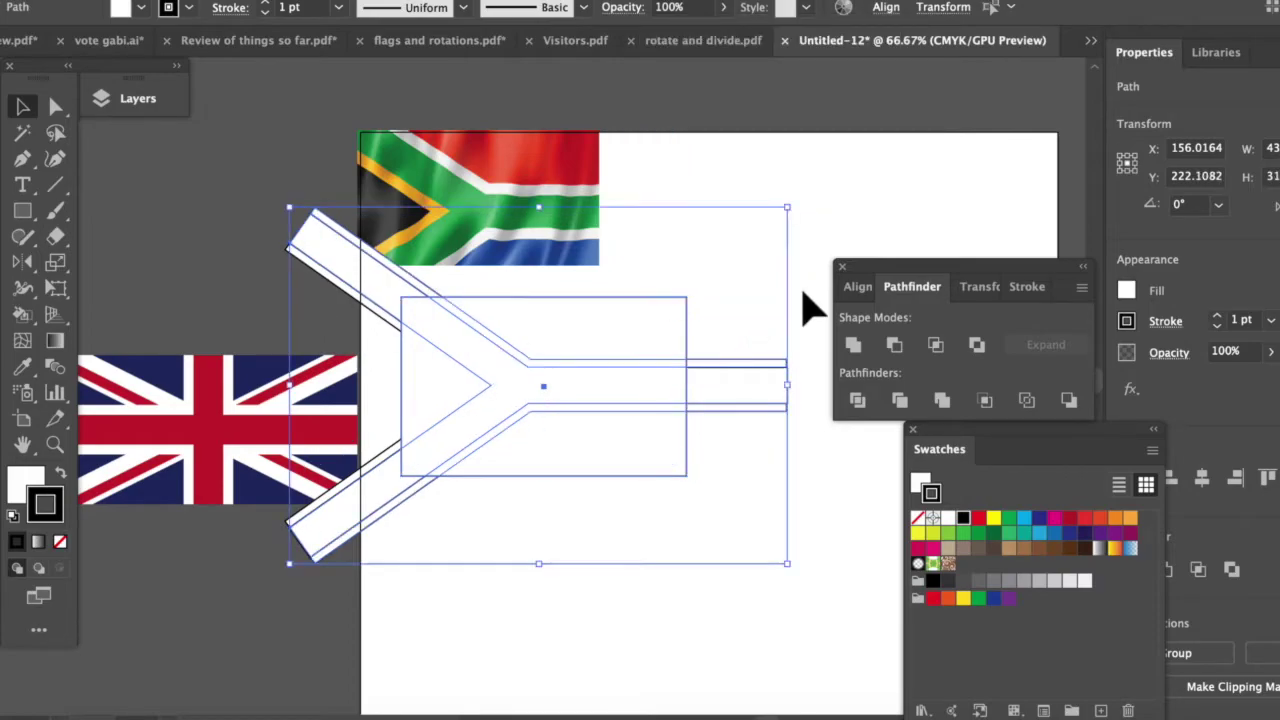
{"action": "left_click", "coordinate": [737, 338]}
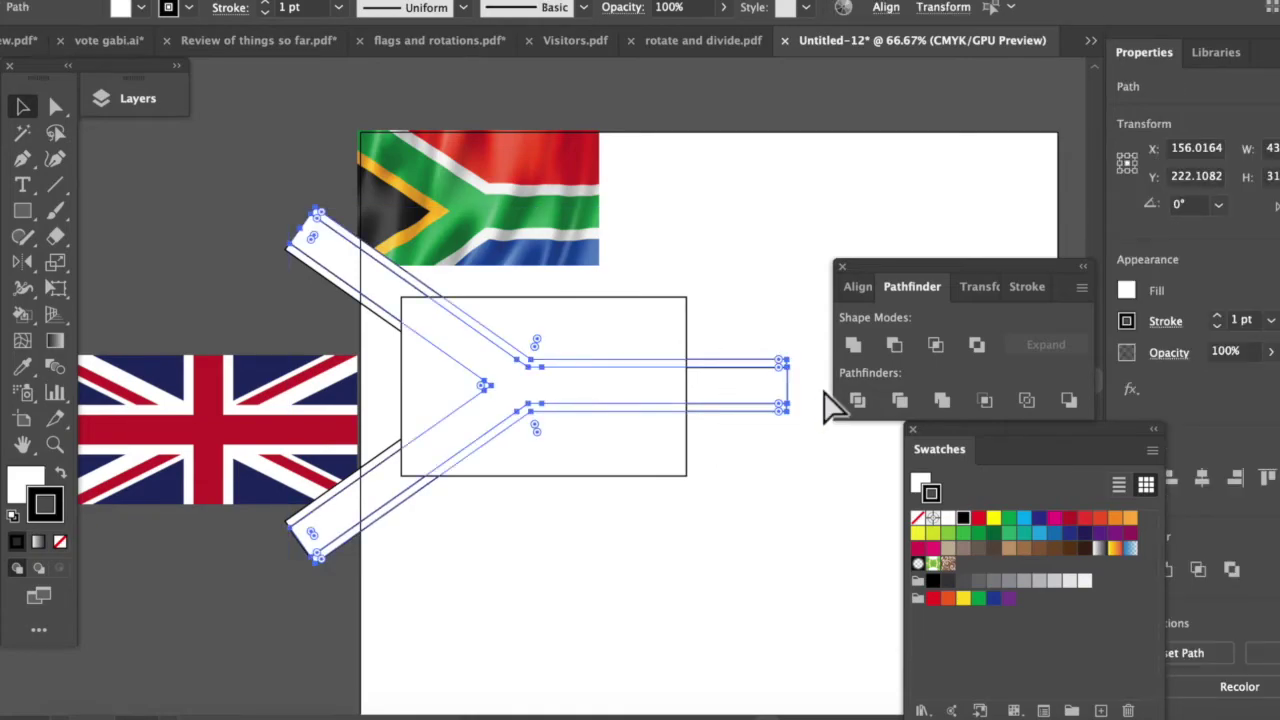
{"action": "key", "text": "ctrl+g"}
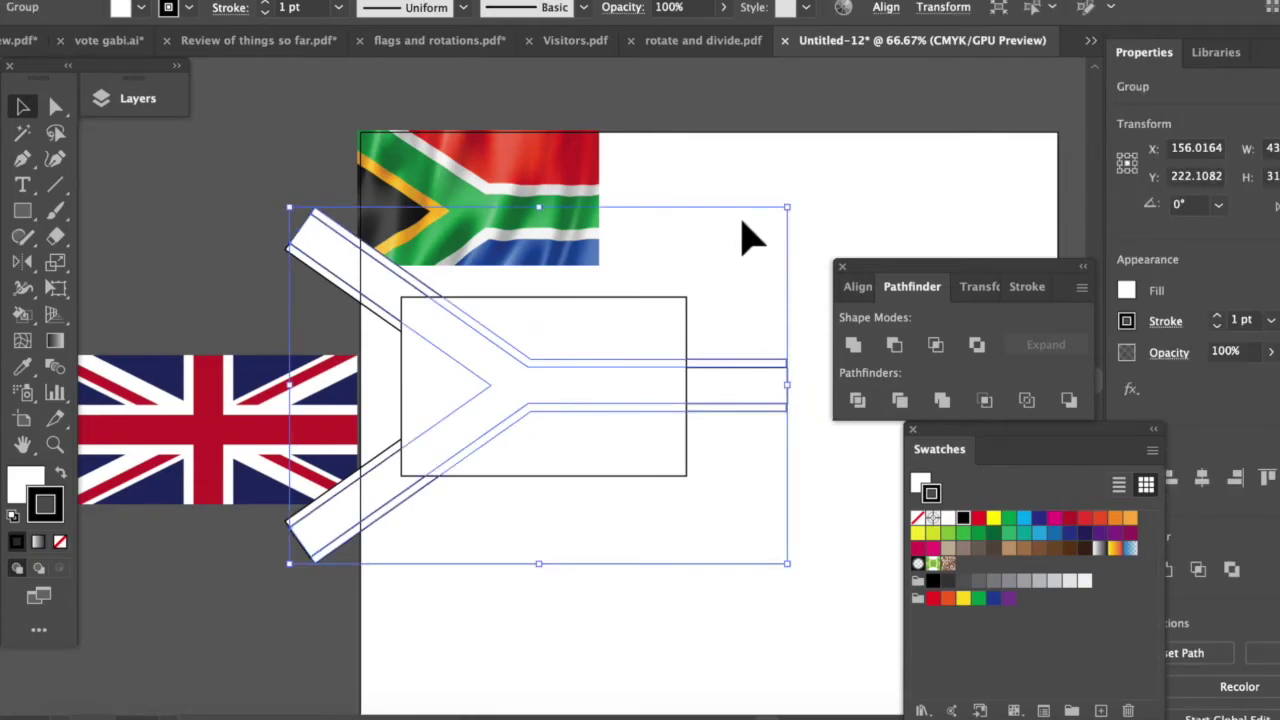
{"action": "left_click", "coordinate": [740, 250]}
{"action": "left_click_drag", "start_coordinate": [737, 232], "coordinate": [625, 588]}
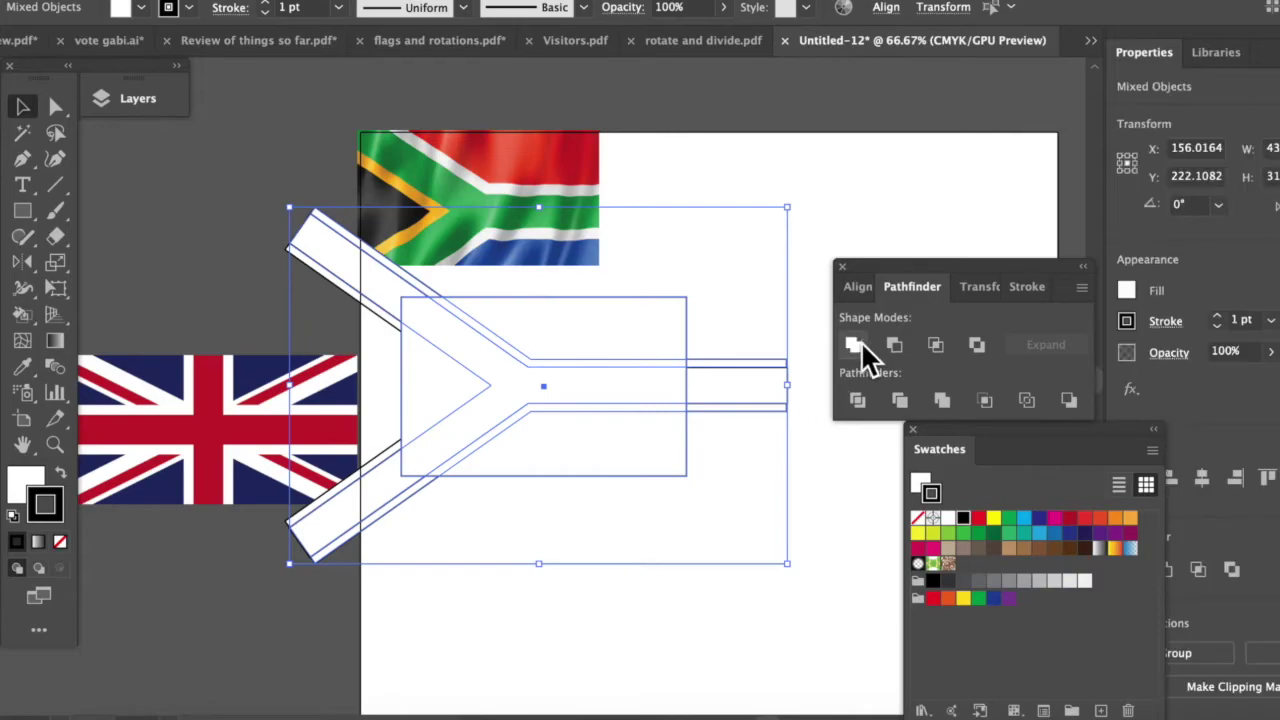
{"action": "left_click", "coordinate": [886, 8]}
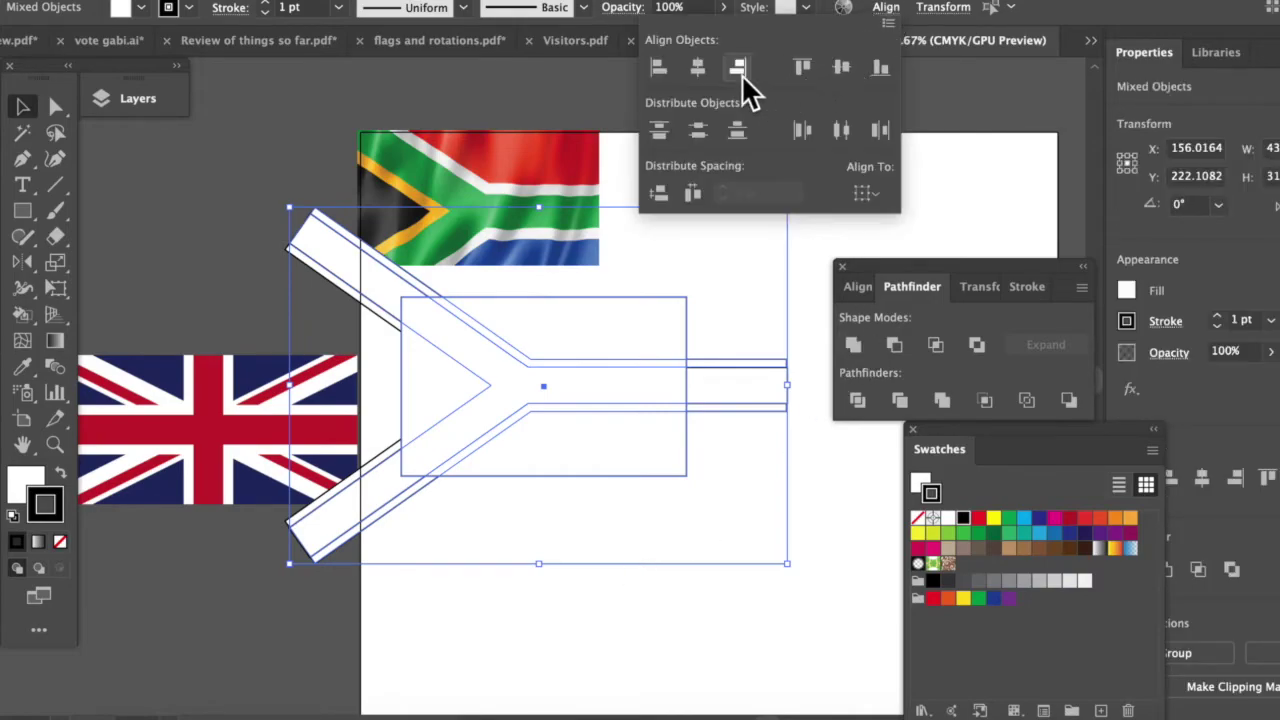
{"action": "left_click", "coordinate": [835, 66]}
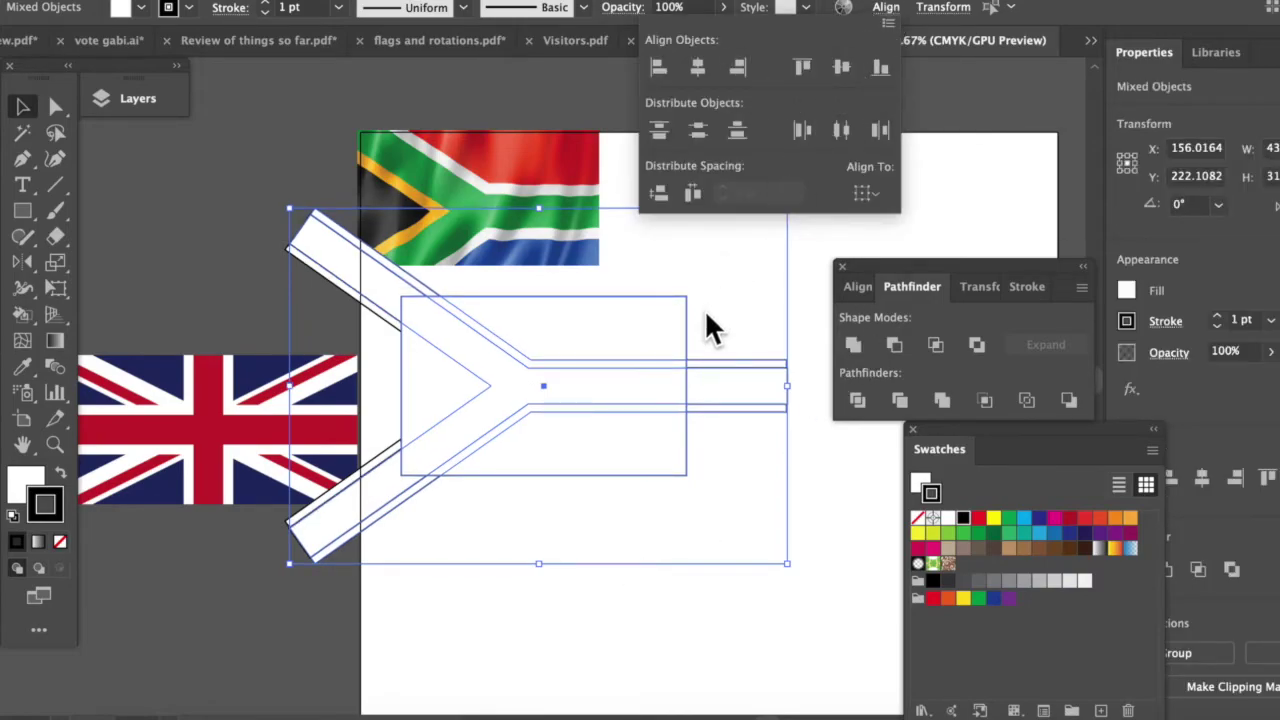
{"action": "key", "text": "Escape"}
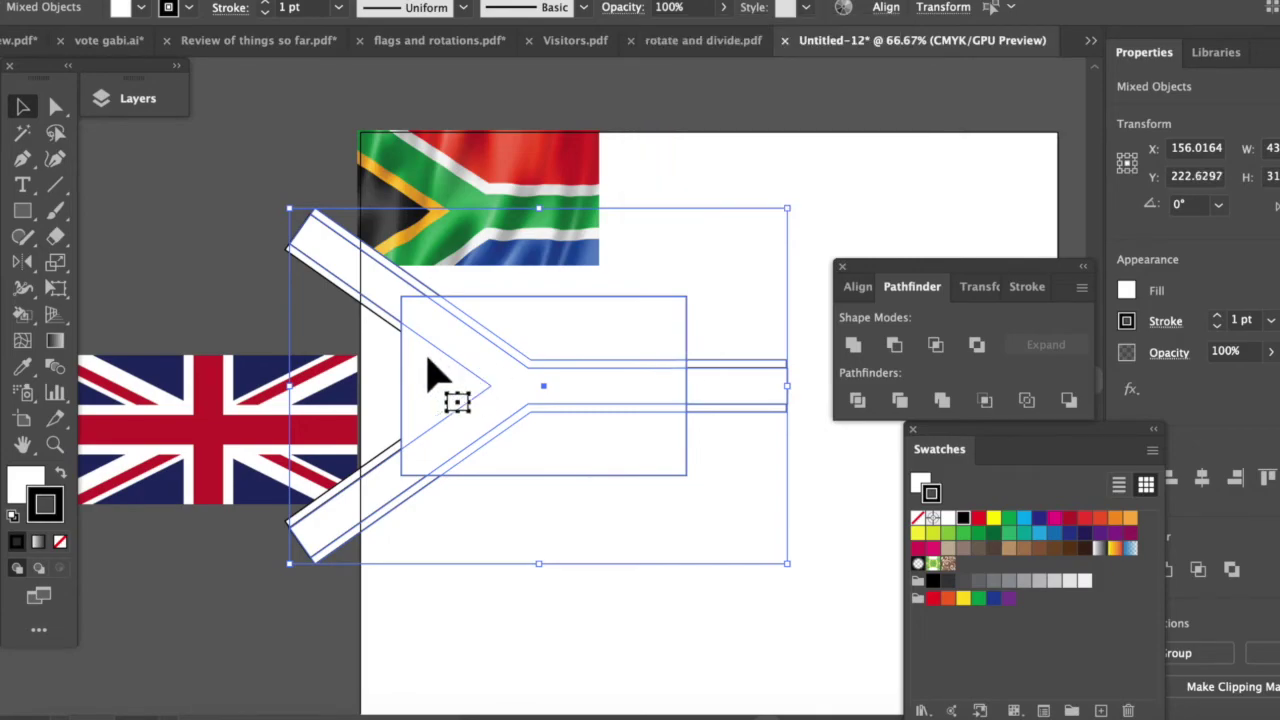
{"action": "key", "text": "ctrl+z"}
{"action": "key", "text": "ctrl+z"}
{"action": "key", "text": "ctrl+z"}
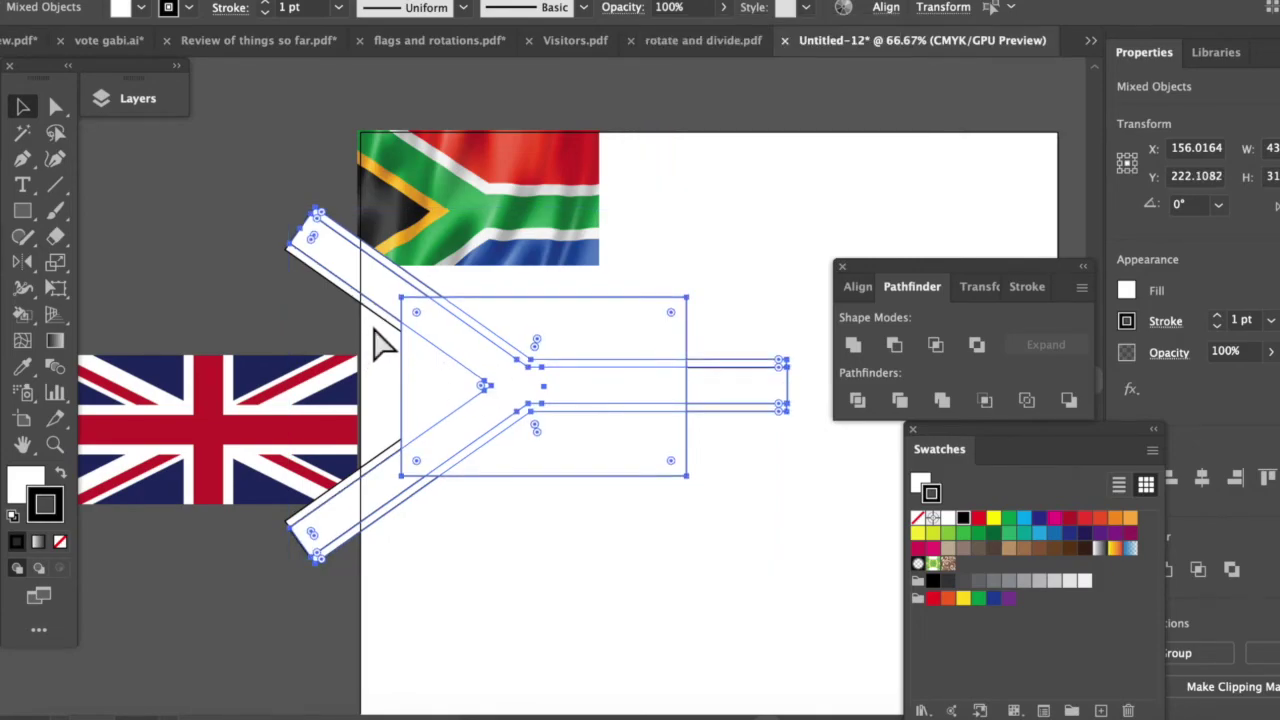
Step: Reselect the whole Y-shaped band and merge its parts with Pathfinder Unite
{"action": "left_click", "coordinate": [416, 371], "text": "shift"}
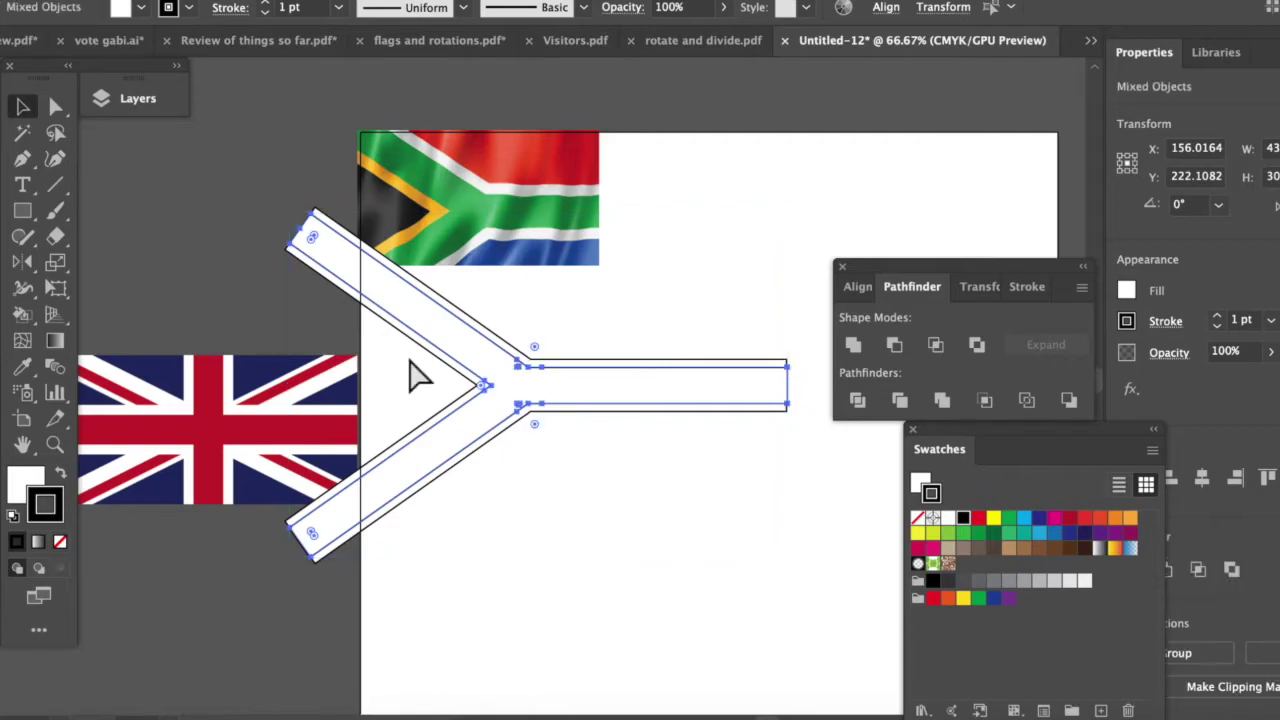
{"action": "left_click", "coordinate": [447, 372]}
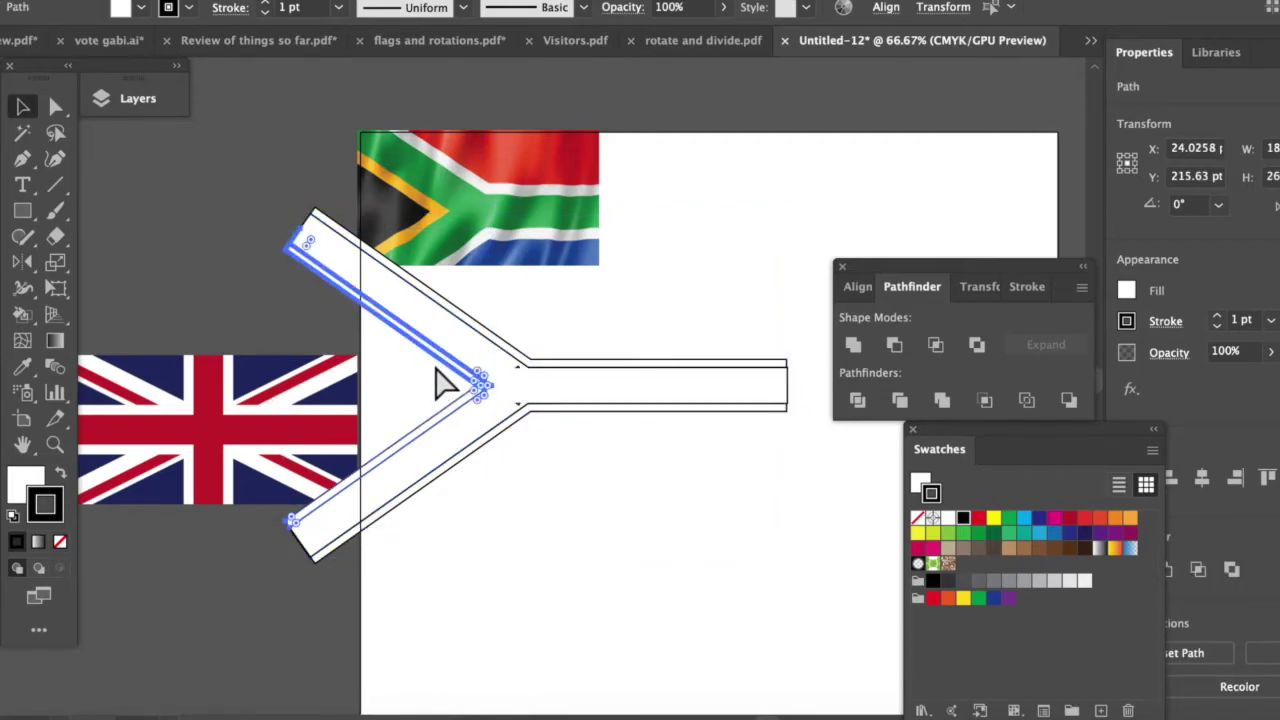
{"action": "left_click", "coordinate": [436, 372]}
{"action": "left_click", "coordinate": [443, 380]}
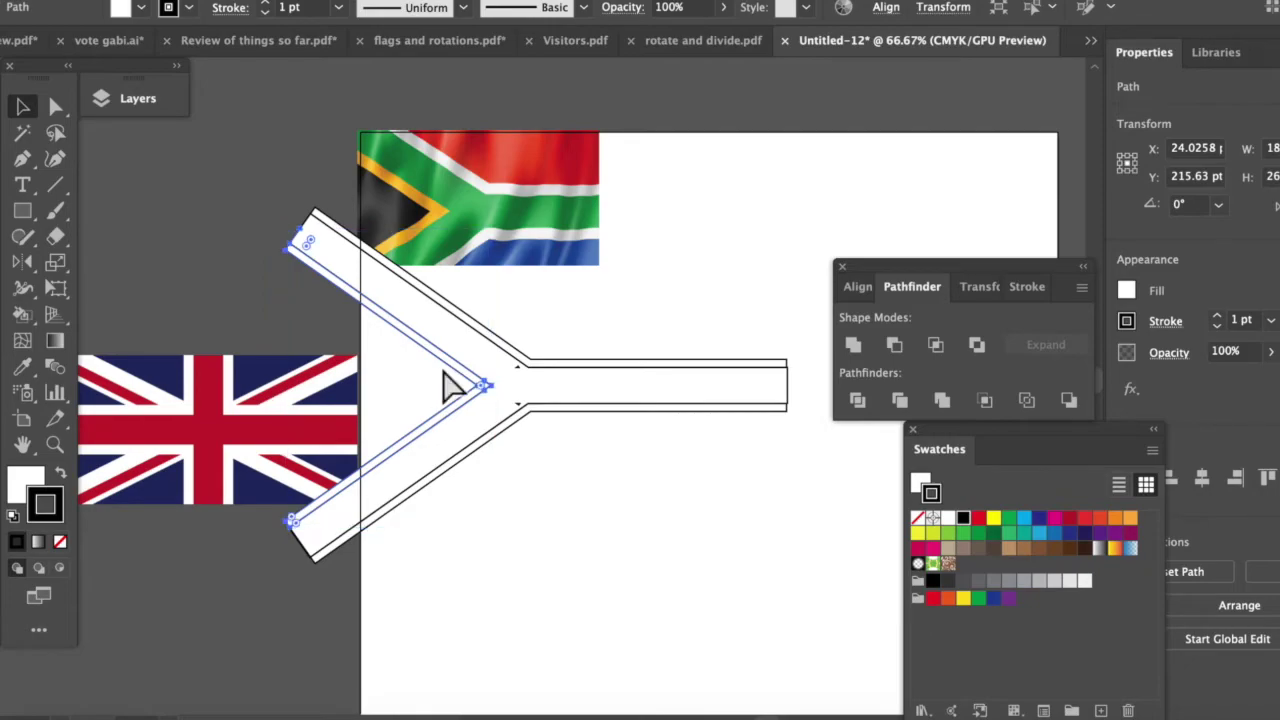
{"action": "left_click", "coordinate": [451, 380]}
{"action": "left_click", "coordinate": [455, 395]}
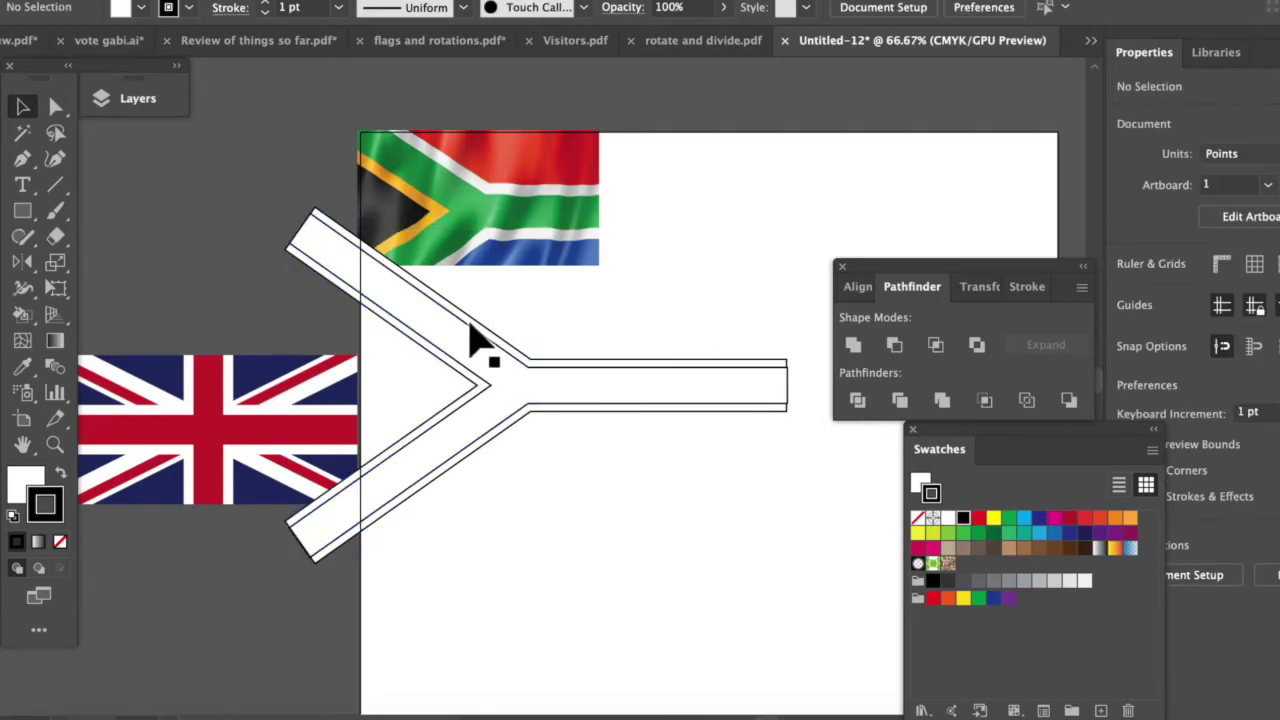
{"action": "left_click_drag", "start_coordinate": [463, 305], "coordinate": [535, 512]}
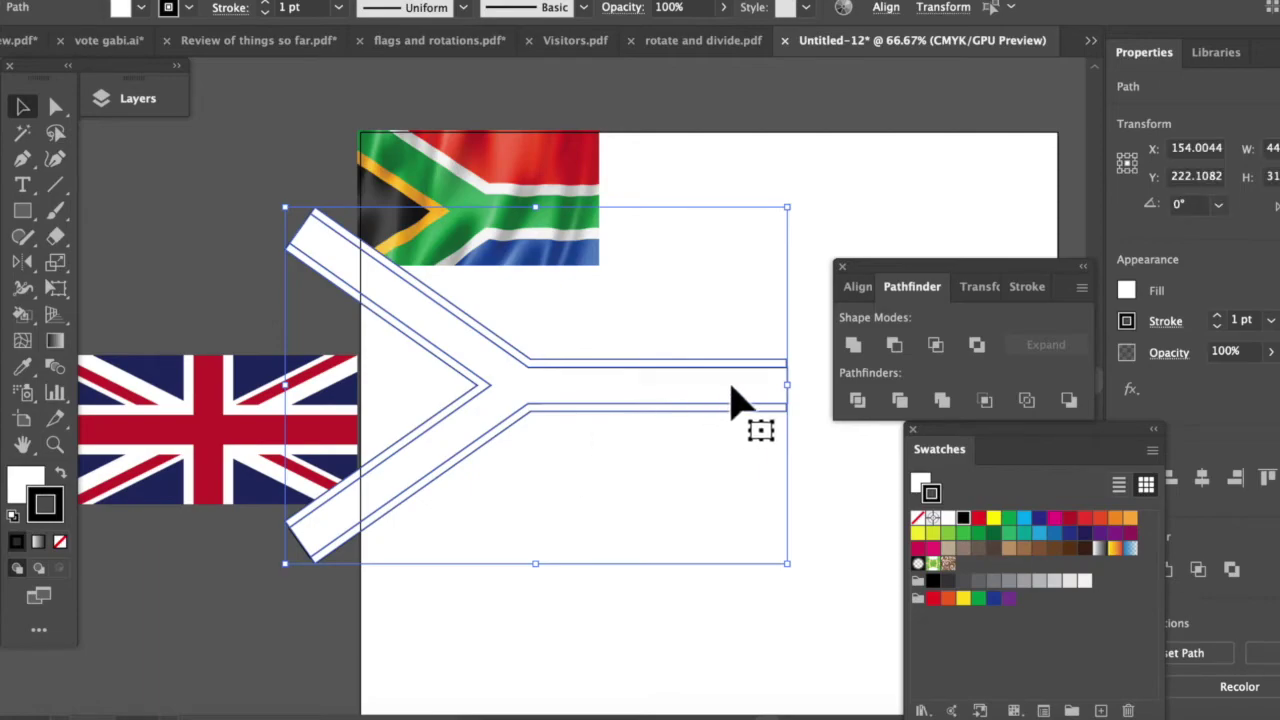
{"action": "left_click", "coordinate": [854, 345]}
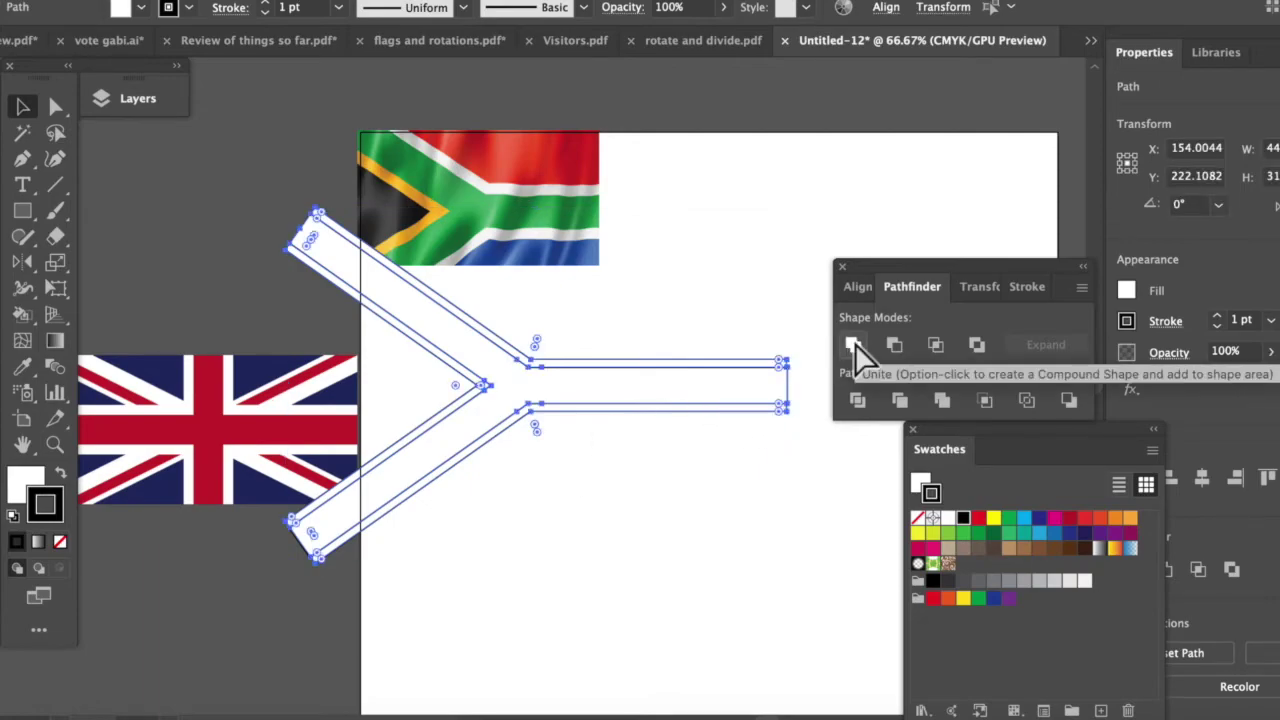
{"action": "left_click", "coordinate": [23, 210]}
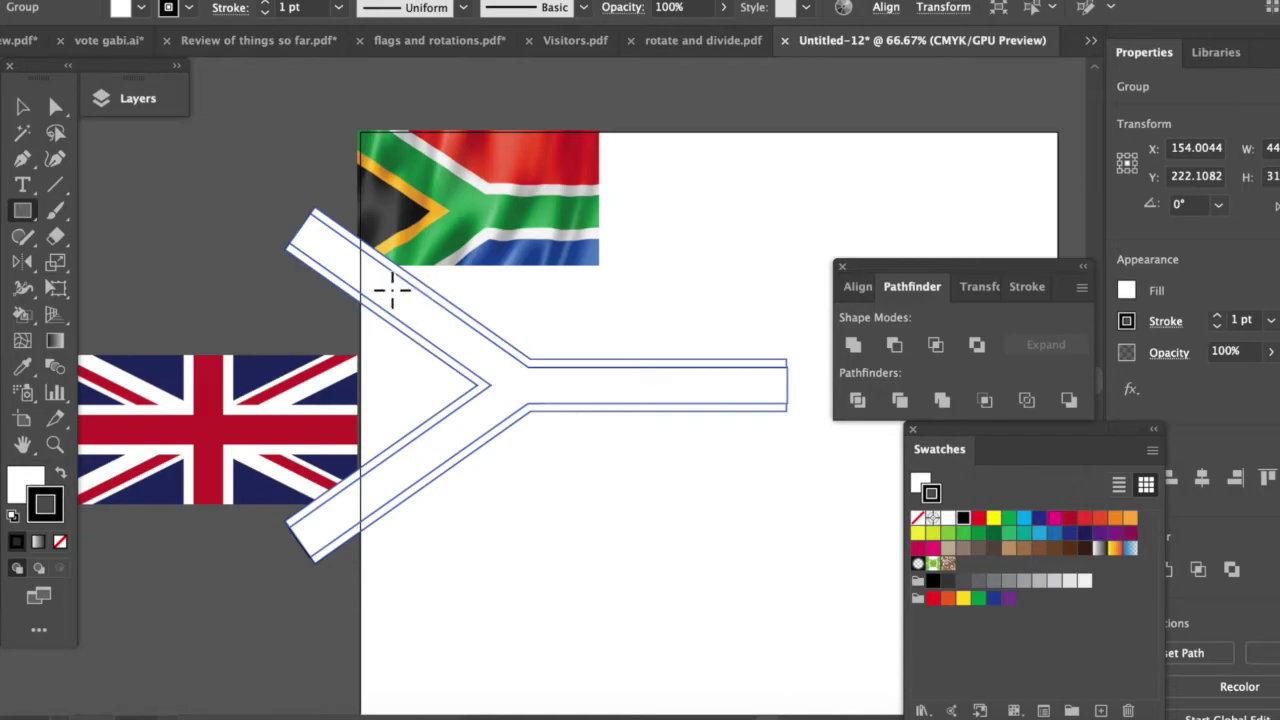
Step: Draw a rectangle over the flag, divide it along the Y outline, and ungroup the pieces
{"action": "left_click_drag", "start_coordinate": [391, 290], "coordinate": [719, 481]}
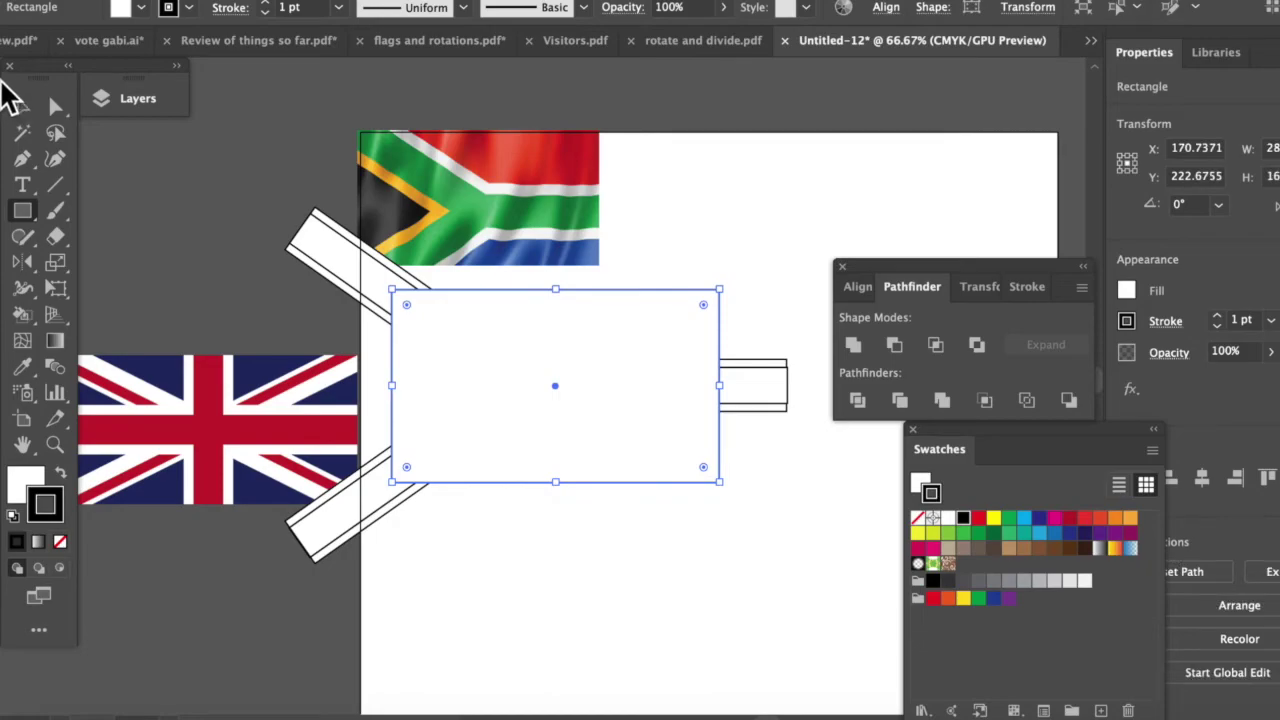
{"action": "left_click", "coordinate": [24, 105]}
{"action": "left_click_drag", "start_coordinate": [776, 292], "coordinate": [651, 471]}
{"action": "left_click", "coordinate": [857, 400]}
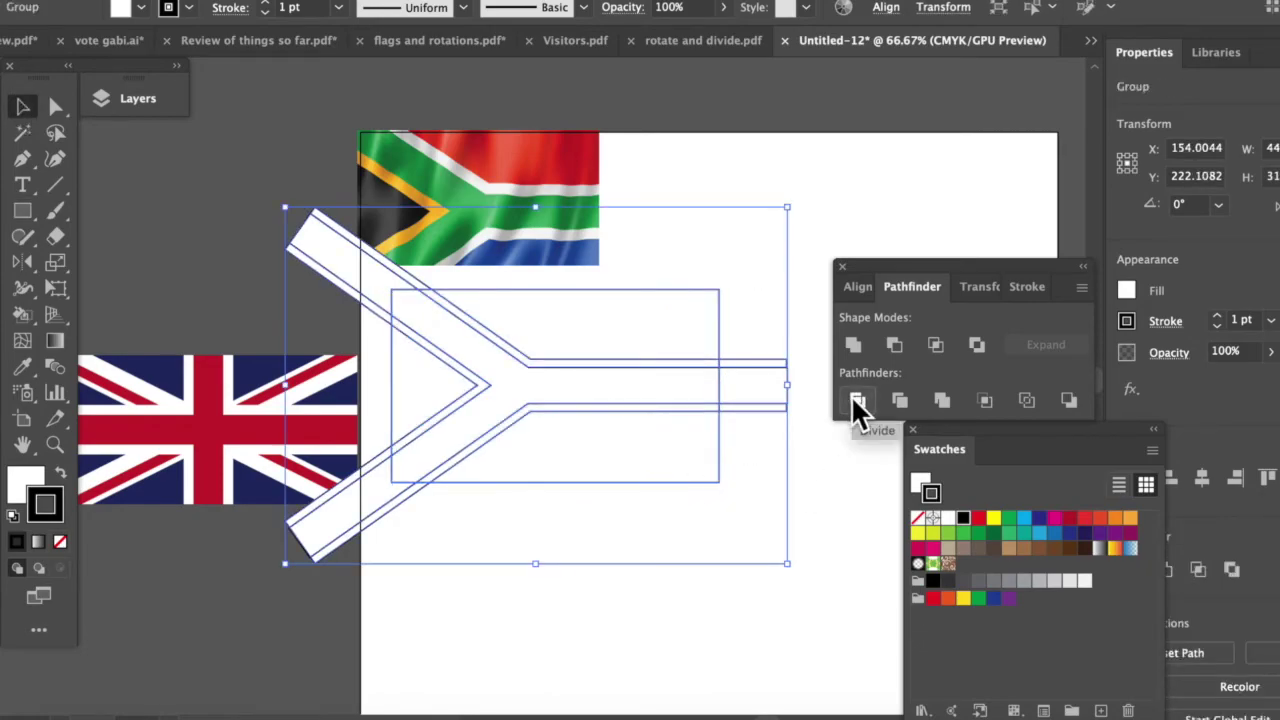
{"action": "key", "text": "super+shift+g"}
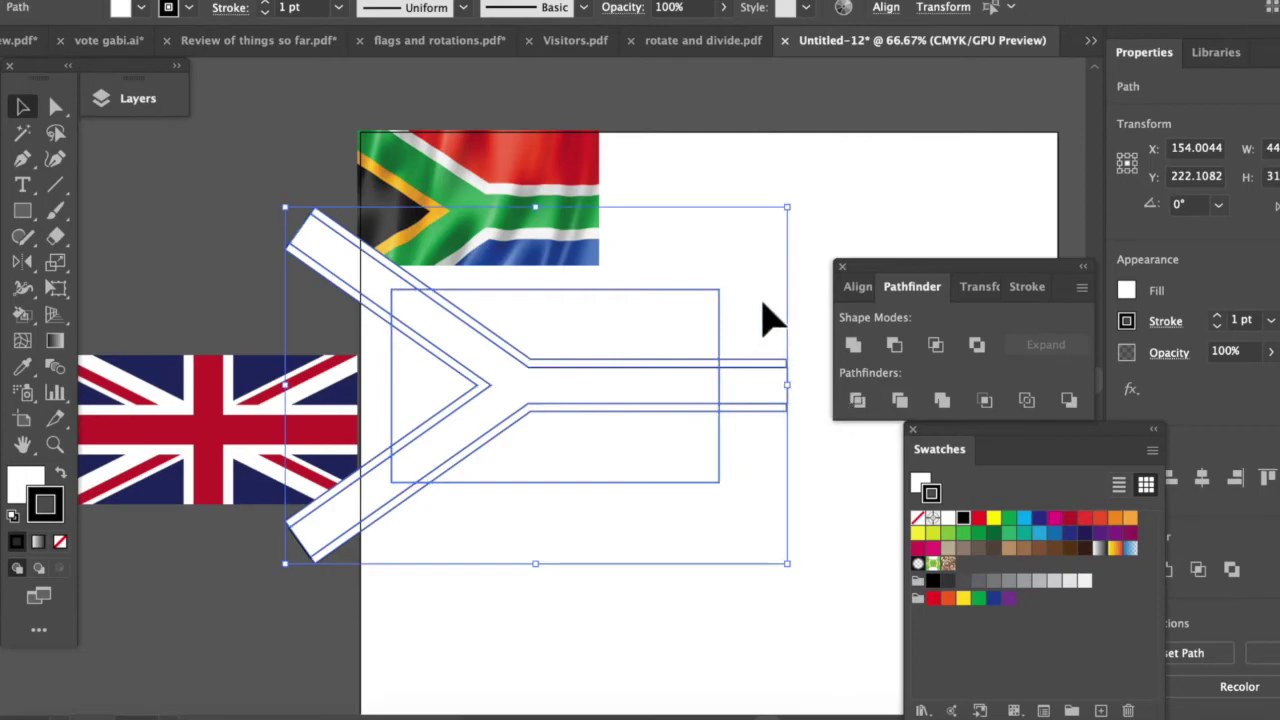
Step: Delete the Y pieces outside the rectangle: right stem, lower-left arm, upper-left arm and leftover diagonal
{"action": "left_click_drag", "start_coordinate": [768, 325], "coordinate": [803, 489]}
{"action": "key", "text": "Delete"}
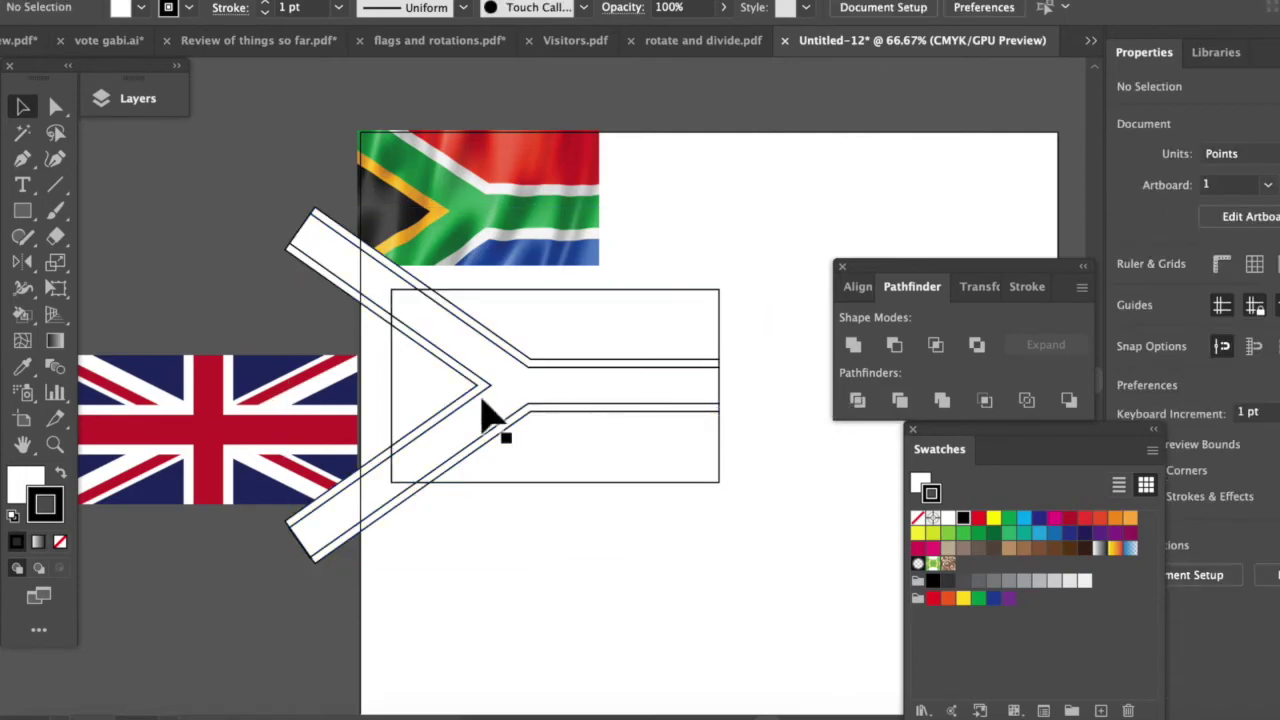
{"action": "left_click_drag", "start_coordinate": [385, 485], "coordinate": [386, 481]}
{"action": "key", "text": "Delete"}
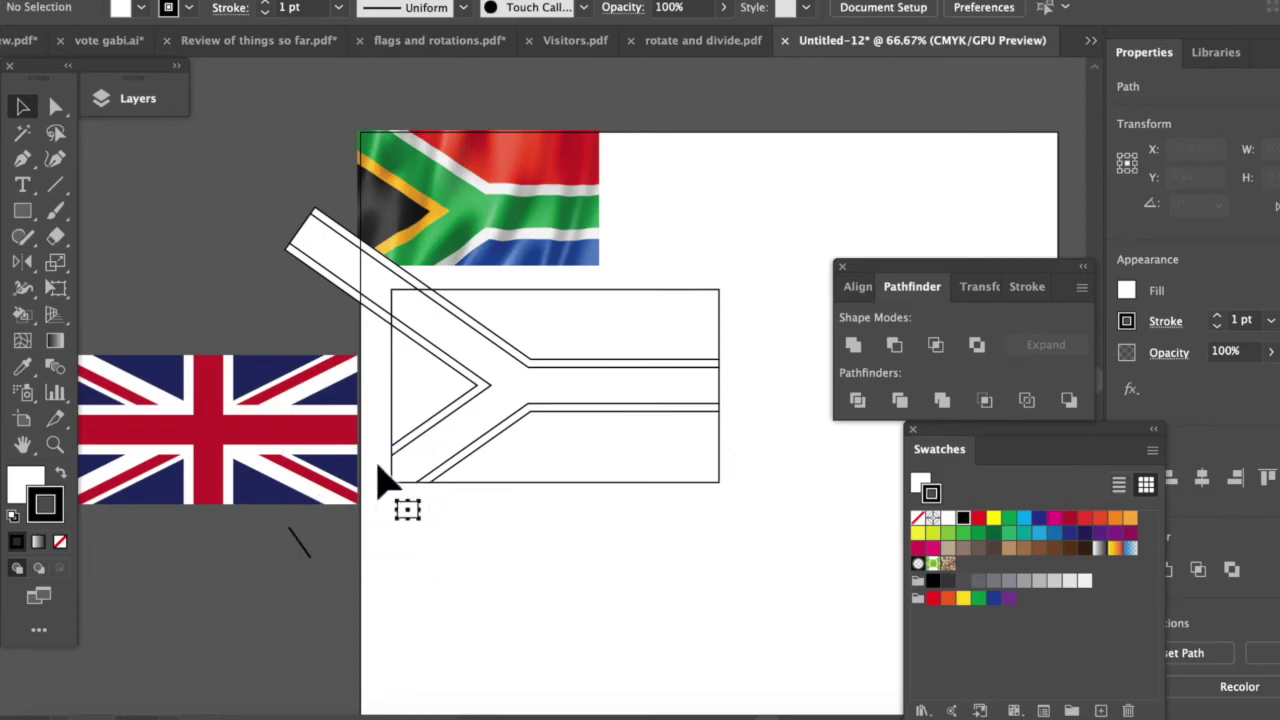
{"action": "left_click_drag", "start_coordinate": [326, 263], "coordinate": [298, 238]}
{"action": "key", "text": "Delete"}
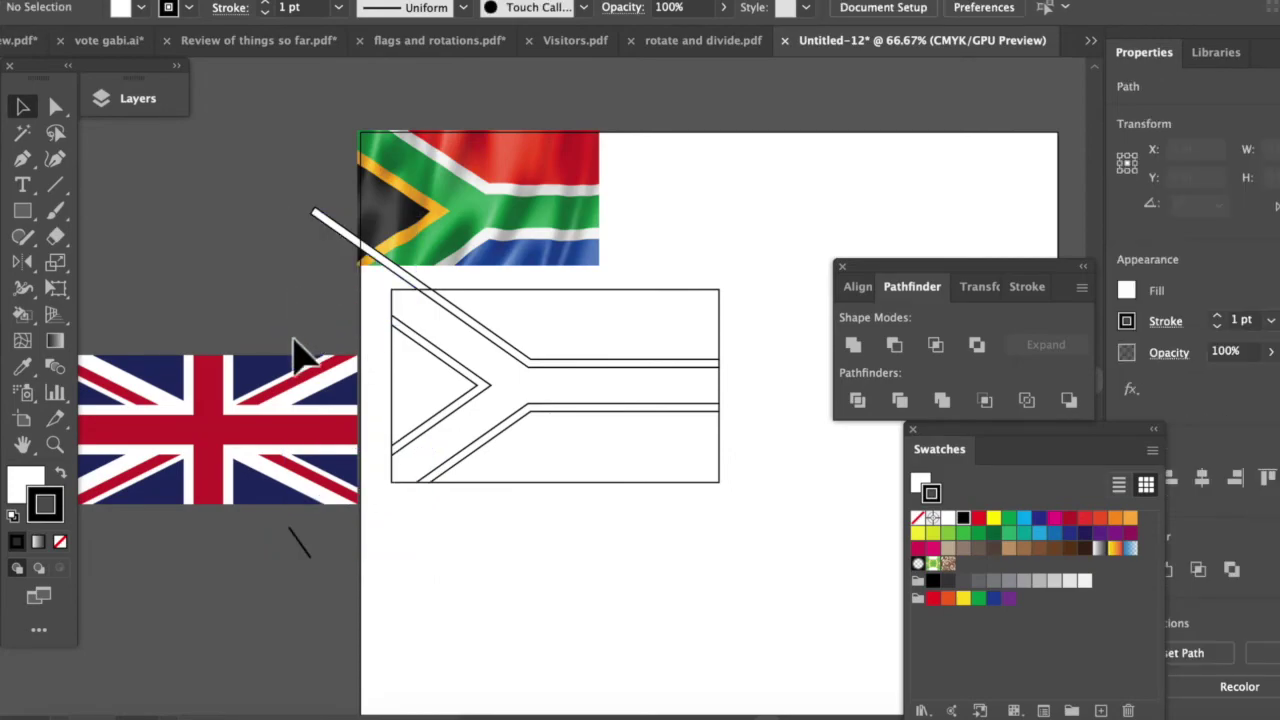
{"action": "left_click", "coordinate": [330, 232]}
{"action": "key", "text": "Delete"}
Step: Delete a small stray stroke, then fill the Y band dark green with no outline
{"action": "left_click_drag", "start_coordinate": [297, 554], "coordinate": [330, 575]}
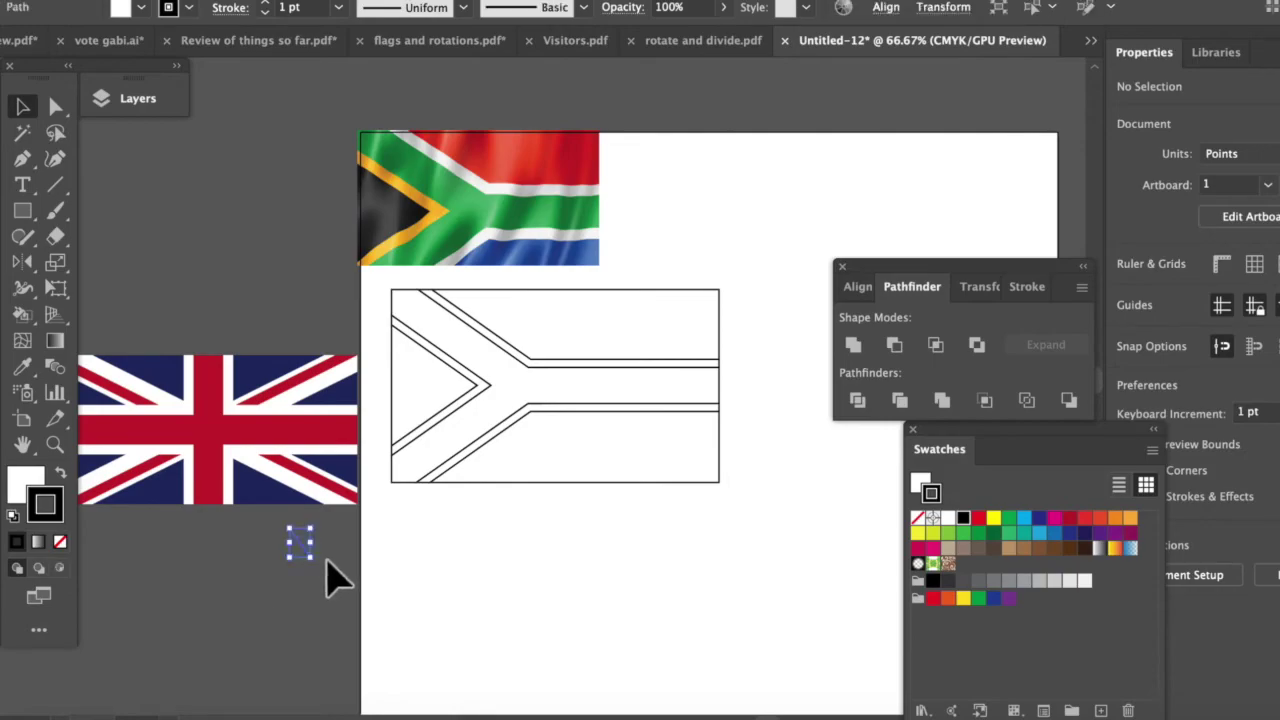
{"action": "key", "text": "Delete"}
{"action": "left_click", "coordinate": [517, 389]}
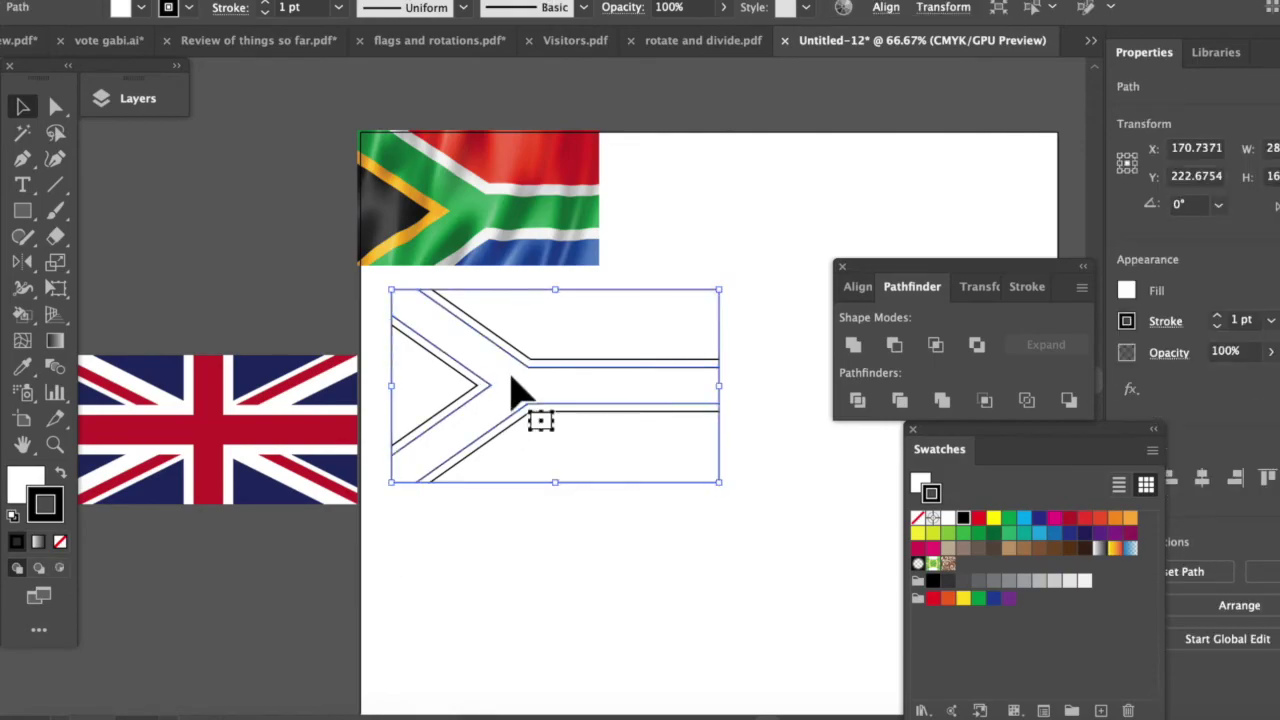
{"action": "left_click", "coordinate": [977, 533]}
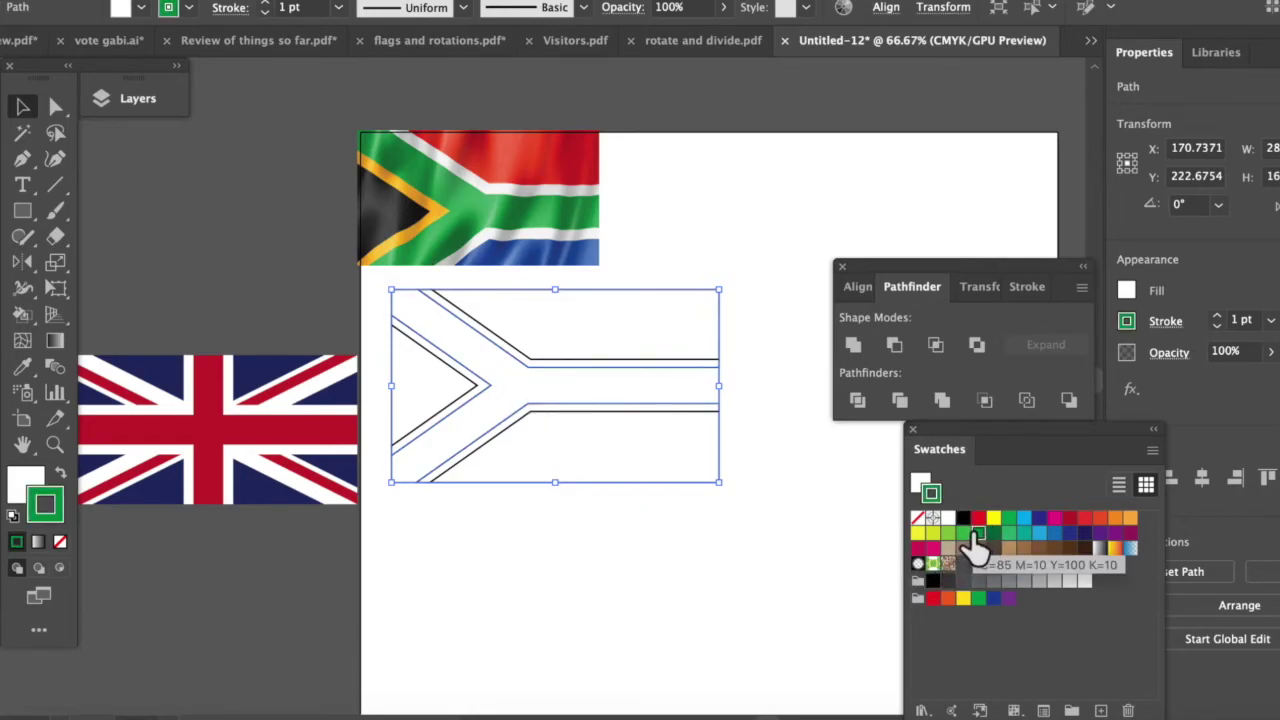
{"action": "left_click", "coordinate": [59, 476]}
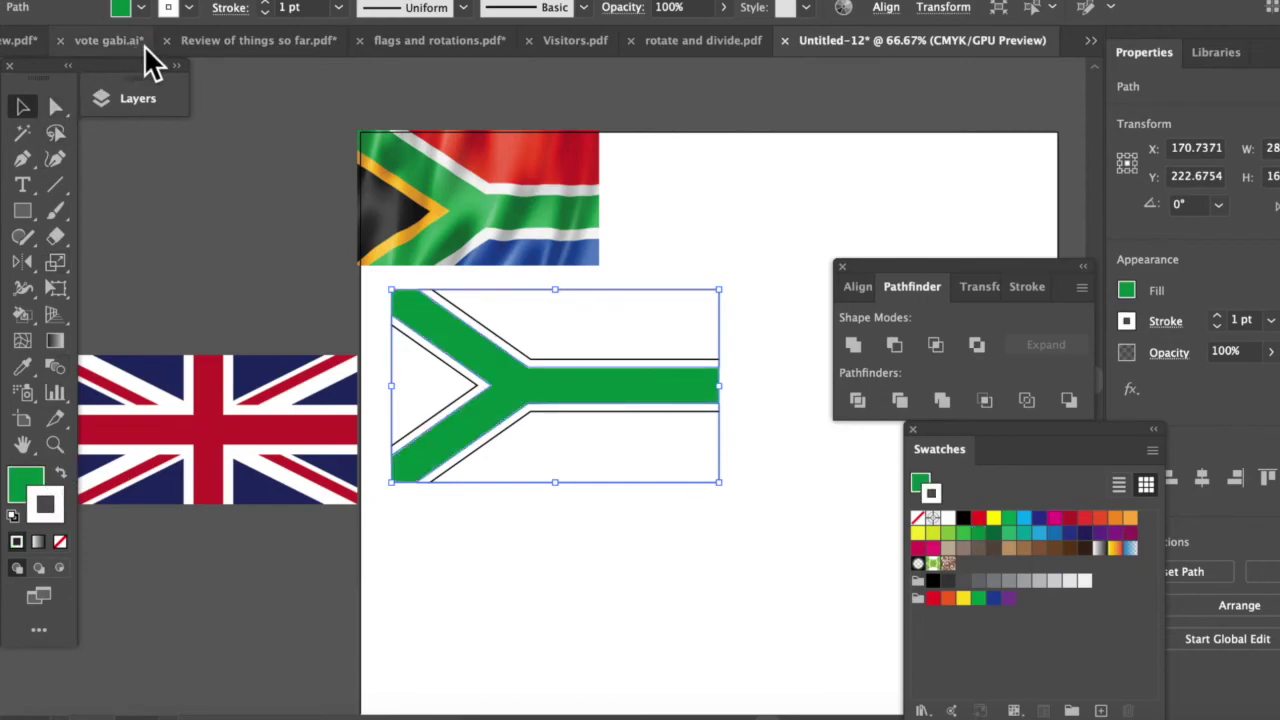
{"action": "left_click", "coordinate": [59, 541]}
{"action": "left_click", "coordinate": [25, 485]}
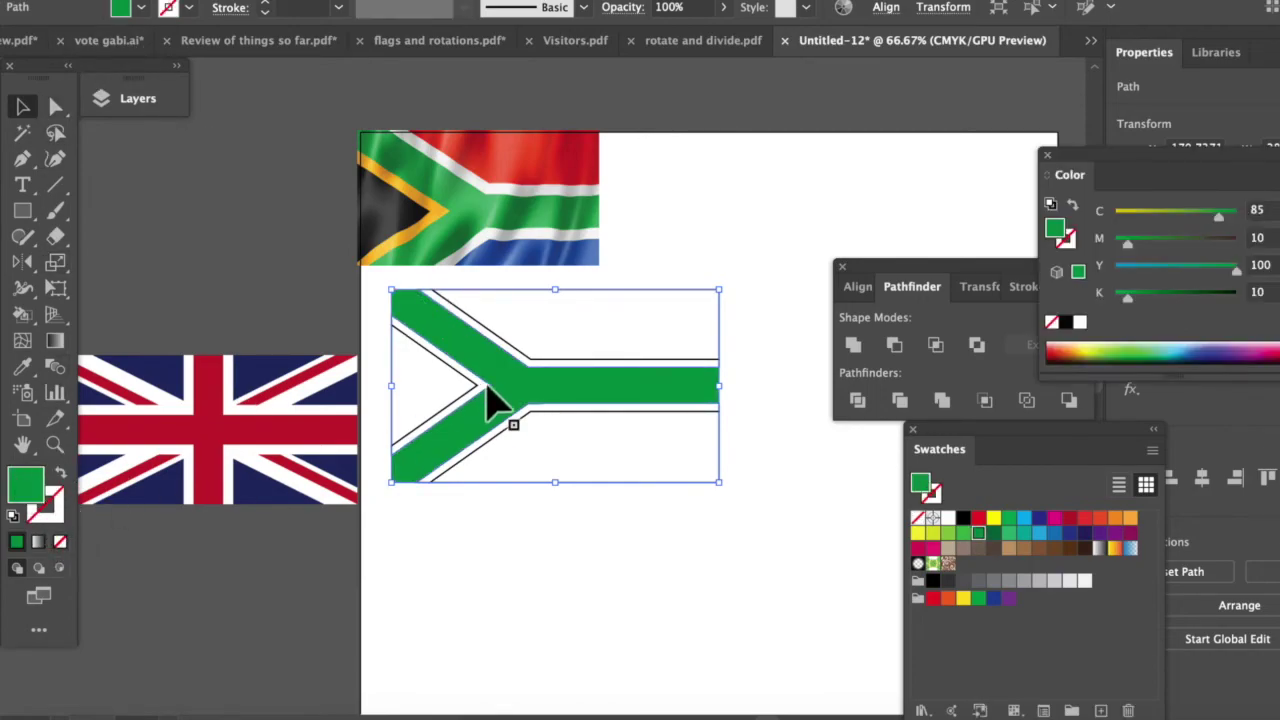
Step: Fill the lower rectangle blue, the top rectangle red and the left triangle black
{"action": "left_click", "coordinate": [557, 460]}
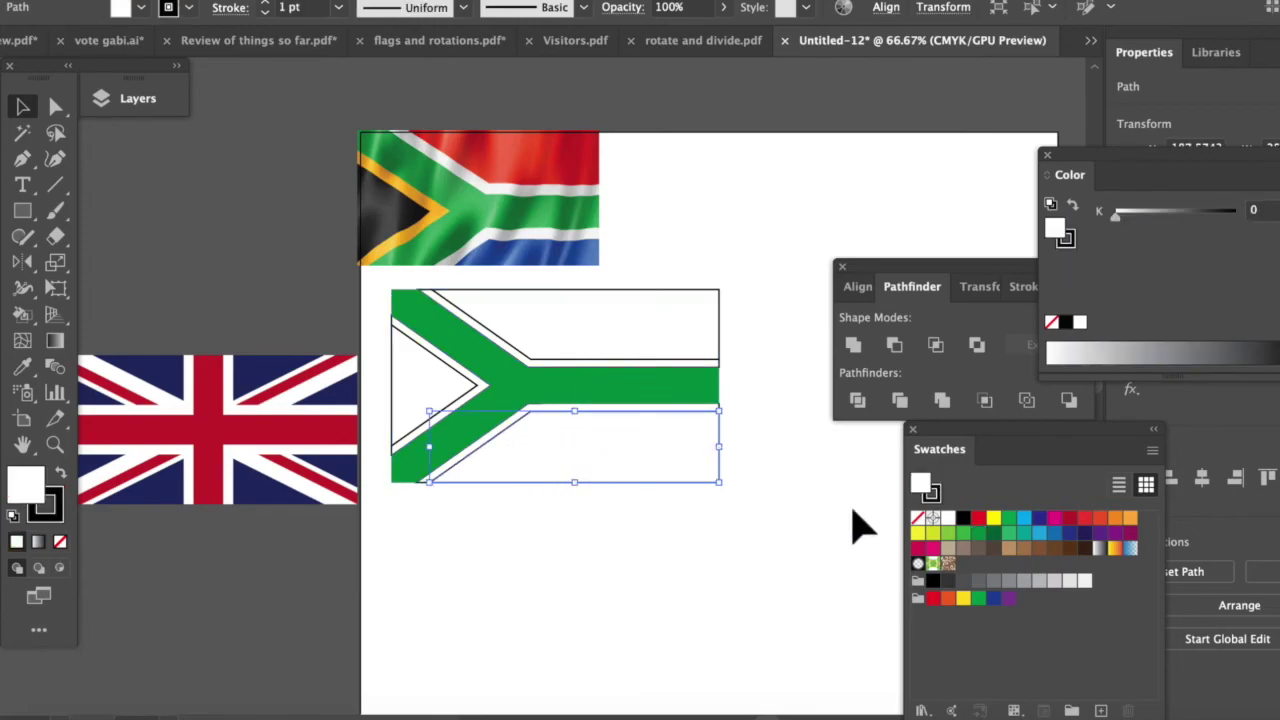
{"action": "left_click", "coordinate": [1056, 535]}
{"action": "left_click", "coordinate": [687, 308]}
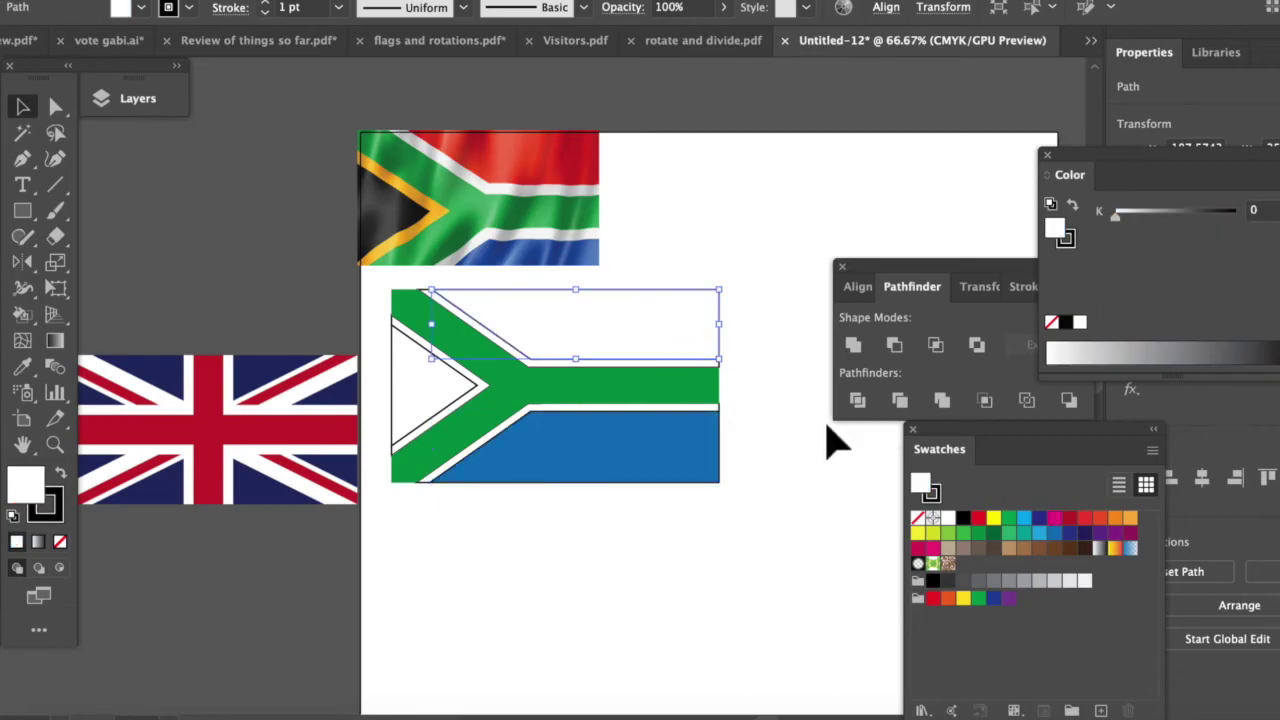
{"action": "left_click", "coordinate": [978, 518]}
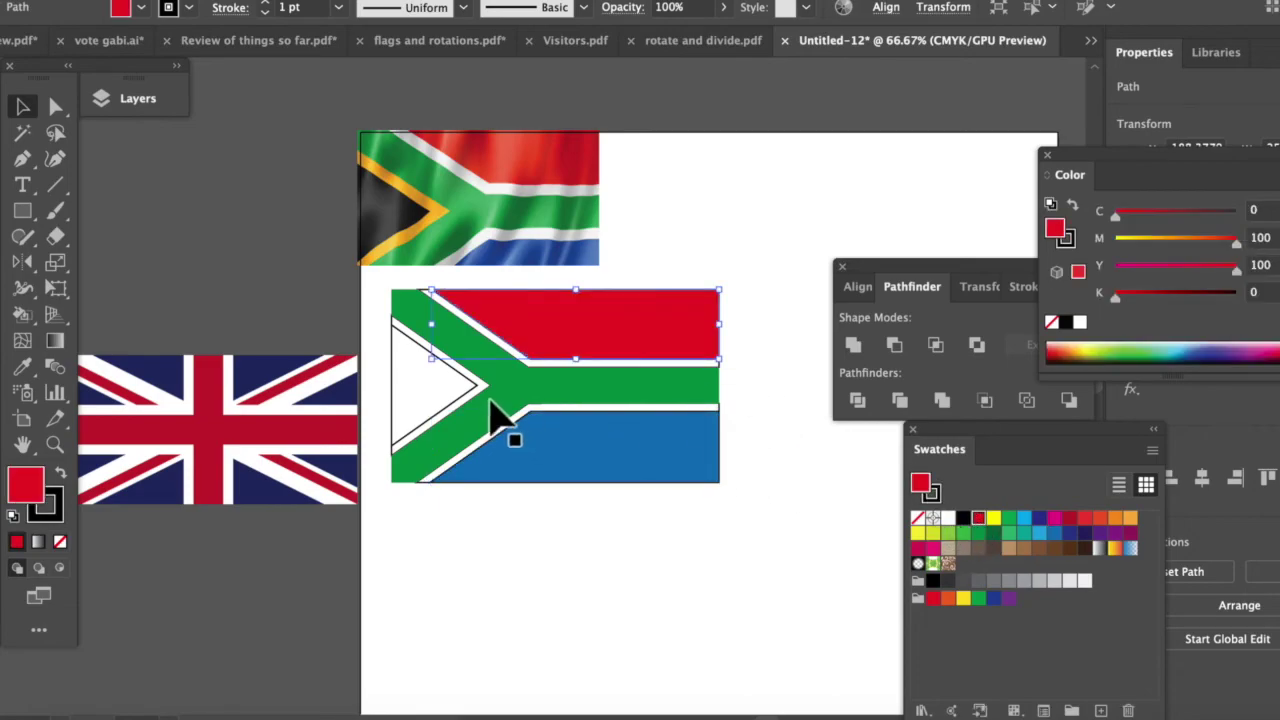
{"action": "left_click", "coordinate": [410, 400]}
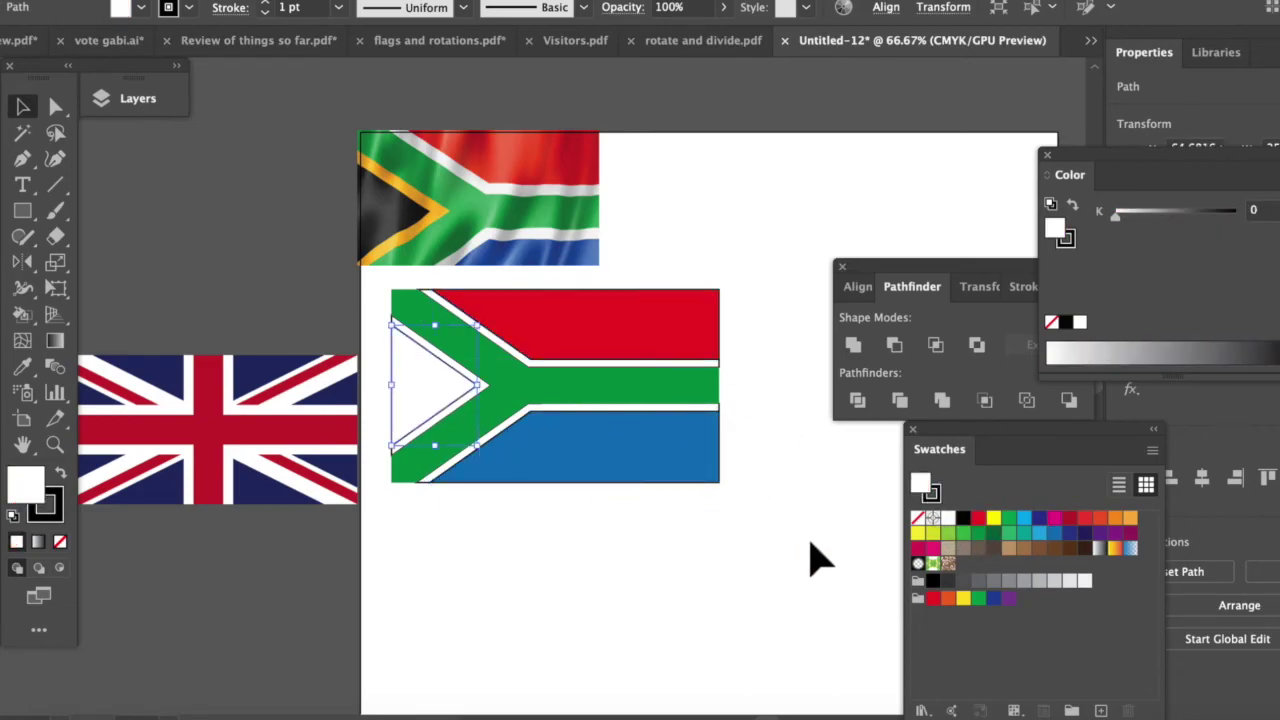
{"action": "left_click", "coordinate": [962, 519]}
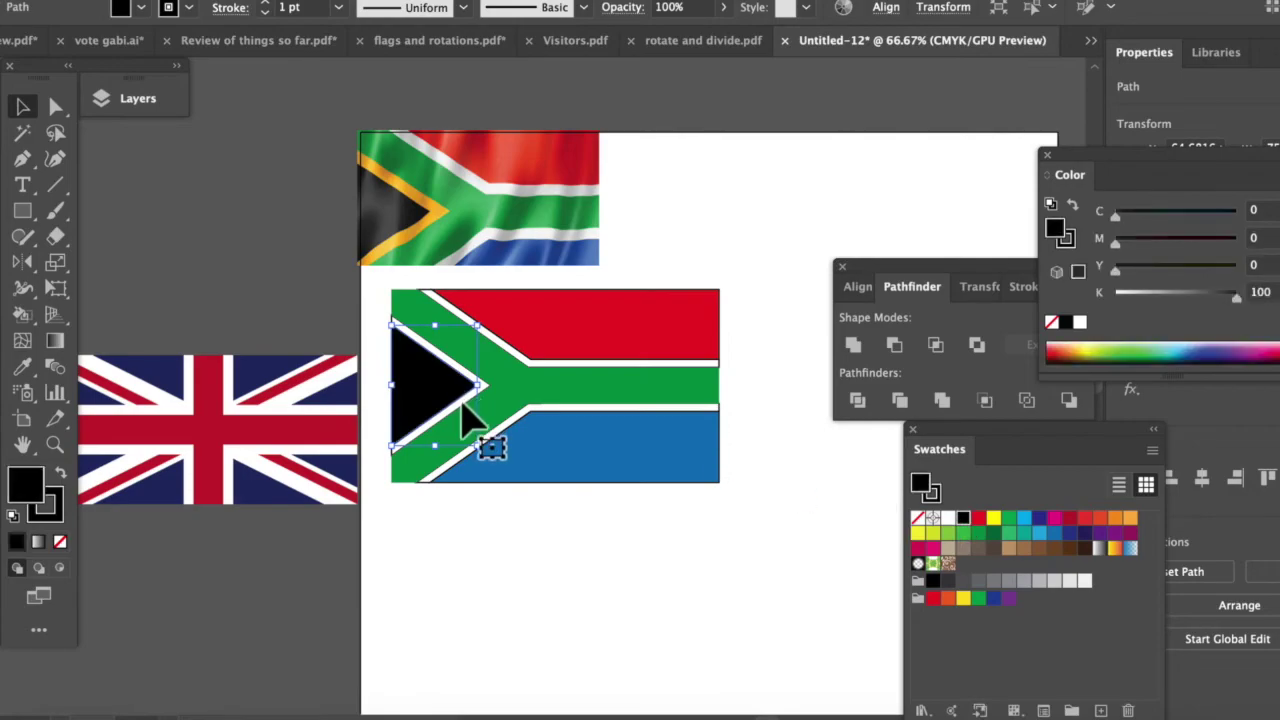
Step: Fill the larger triangle behind the black one yellow to form its border
{"action": "key", "text": "ctrl+plus"}
{"action": "key", "text": "ctrl+plus"}
{"action": "key", "text": "ctrl+plus"}
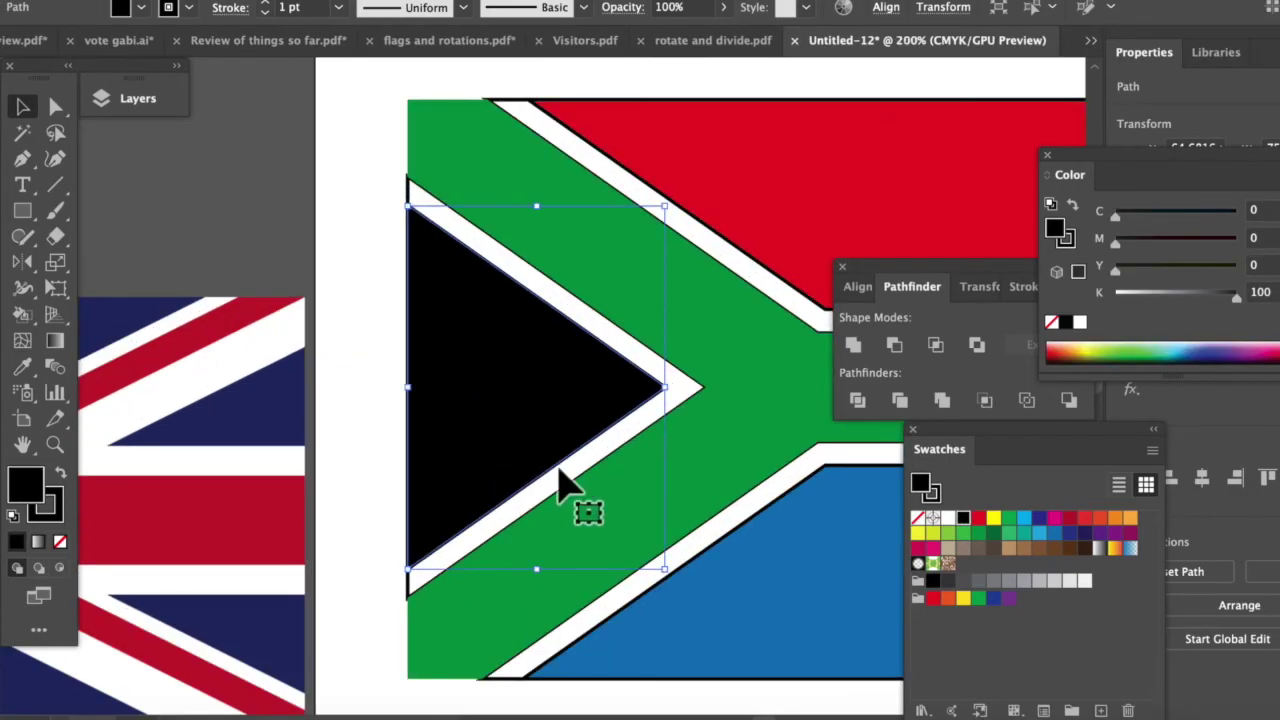
{"action": "left_click", "coordinate": [586, 466]}
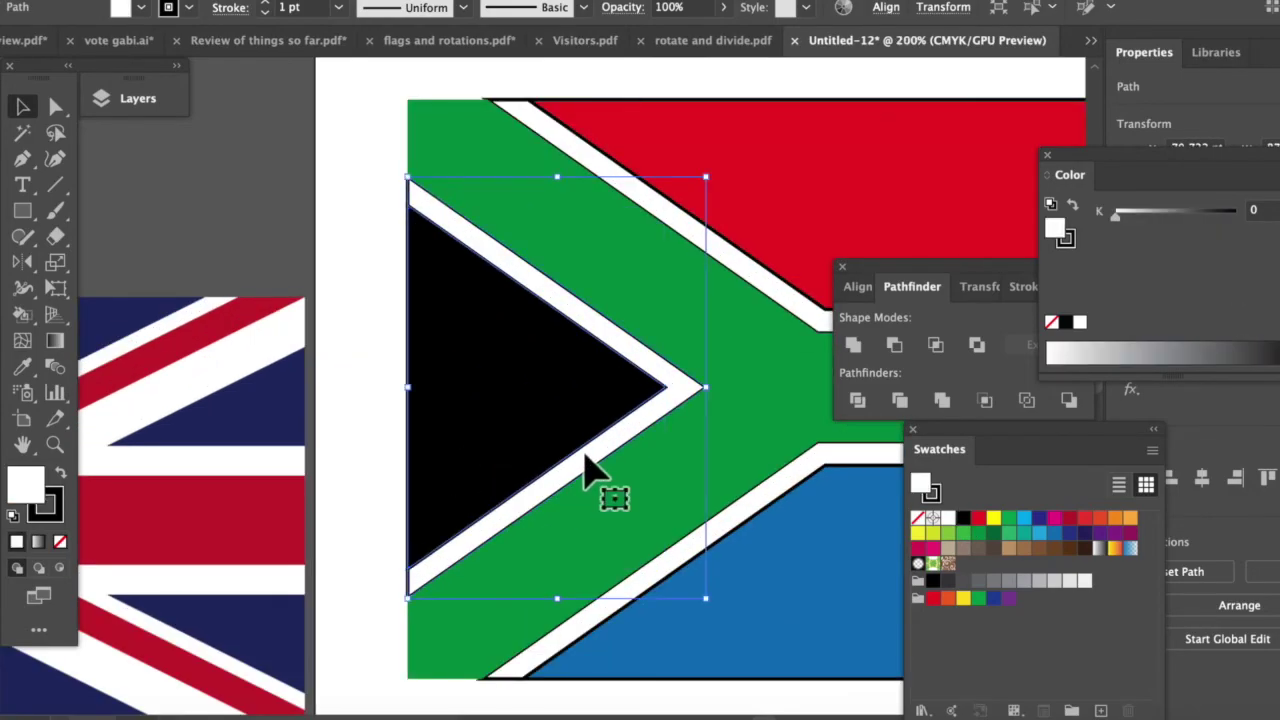
{"action": "left_click", "coordinate": [918, 533]}
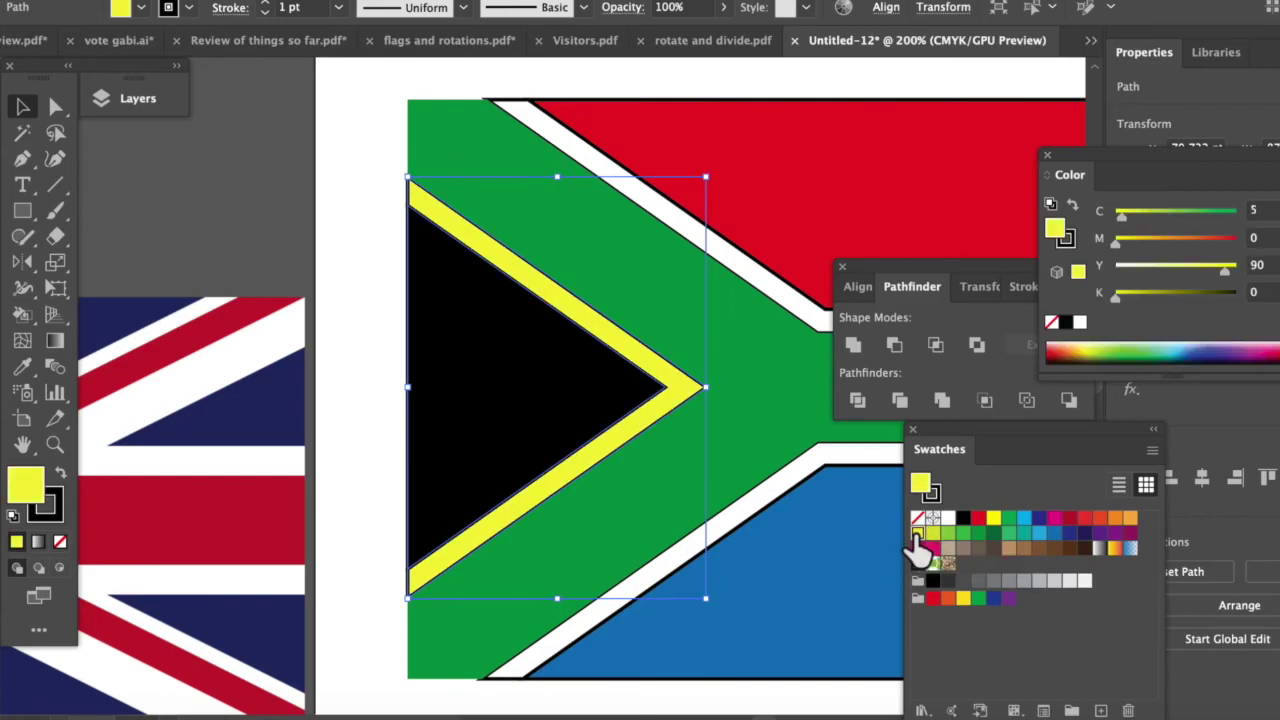
{"action": "left_click", "coordinate": [777, 292]}
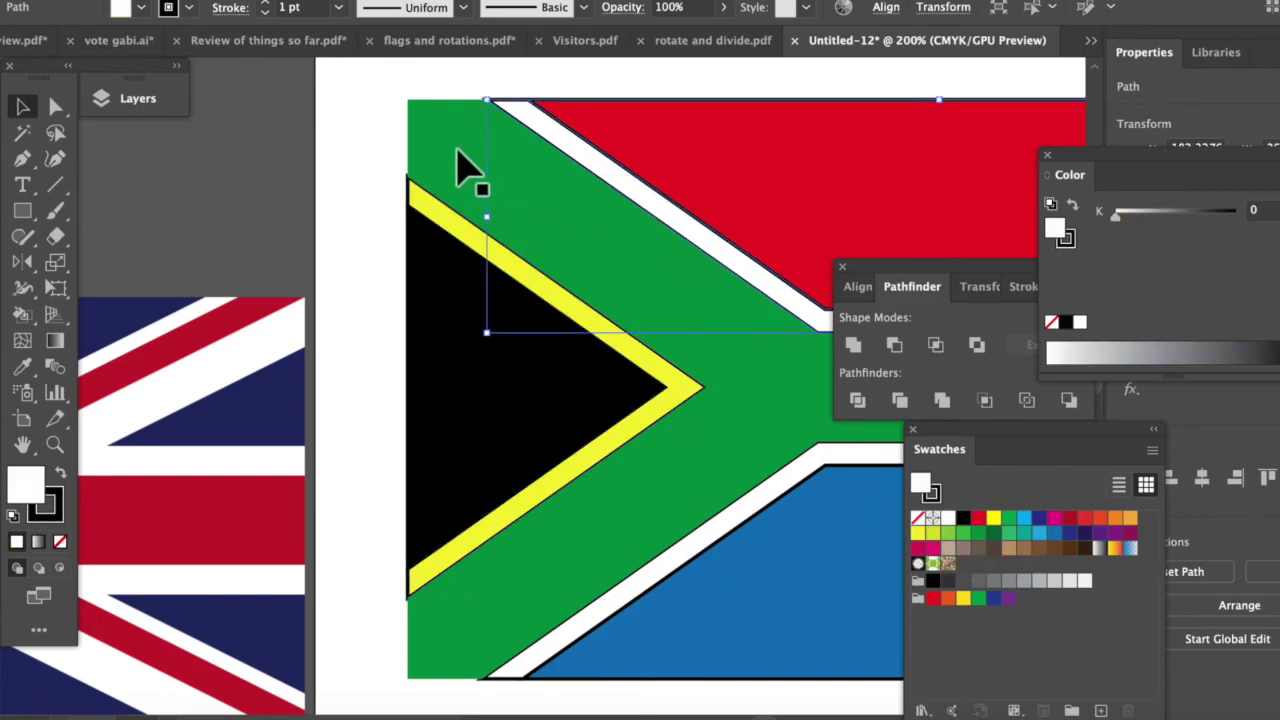
{"action": "key", "text": "ctrl+1"}
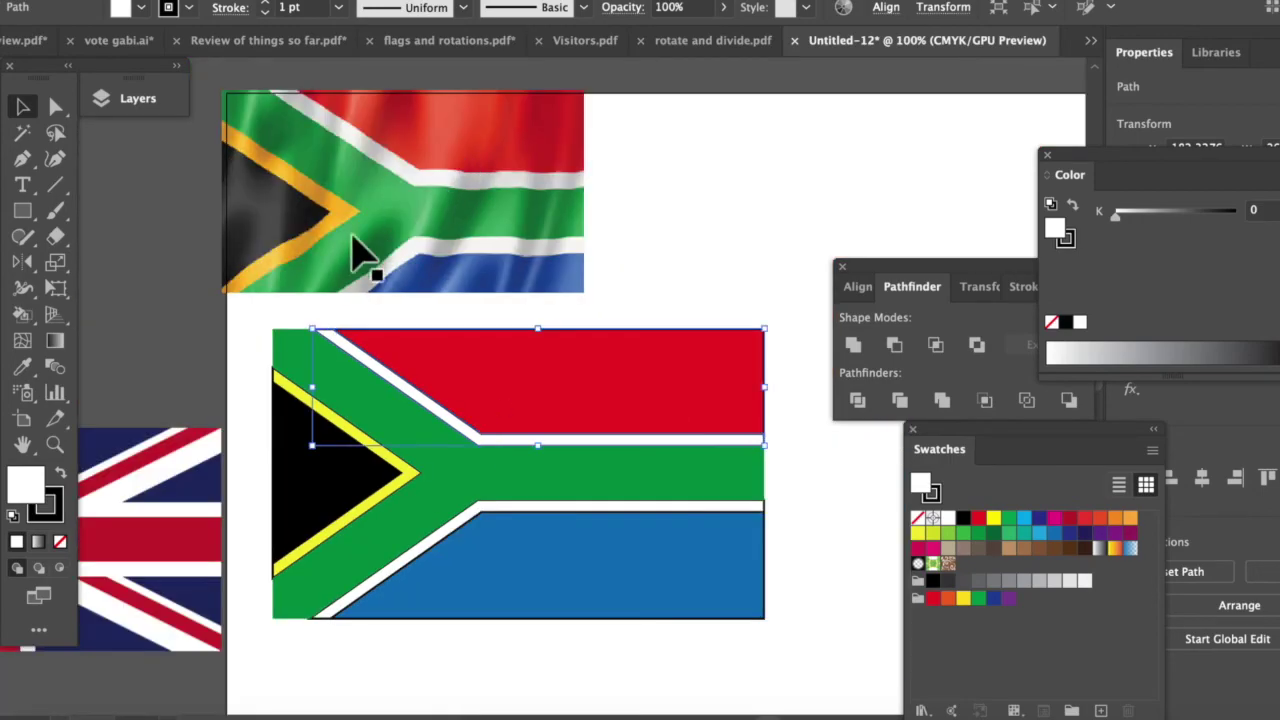
Step: Select every flag piece and set the stroke to None
{"action": "left_click_drag", "start_coordinate": [255, 326], "coordinate": [749, 669]}
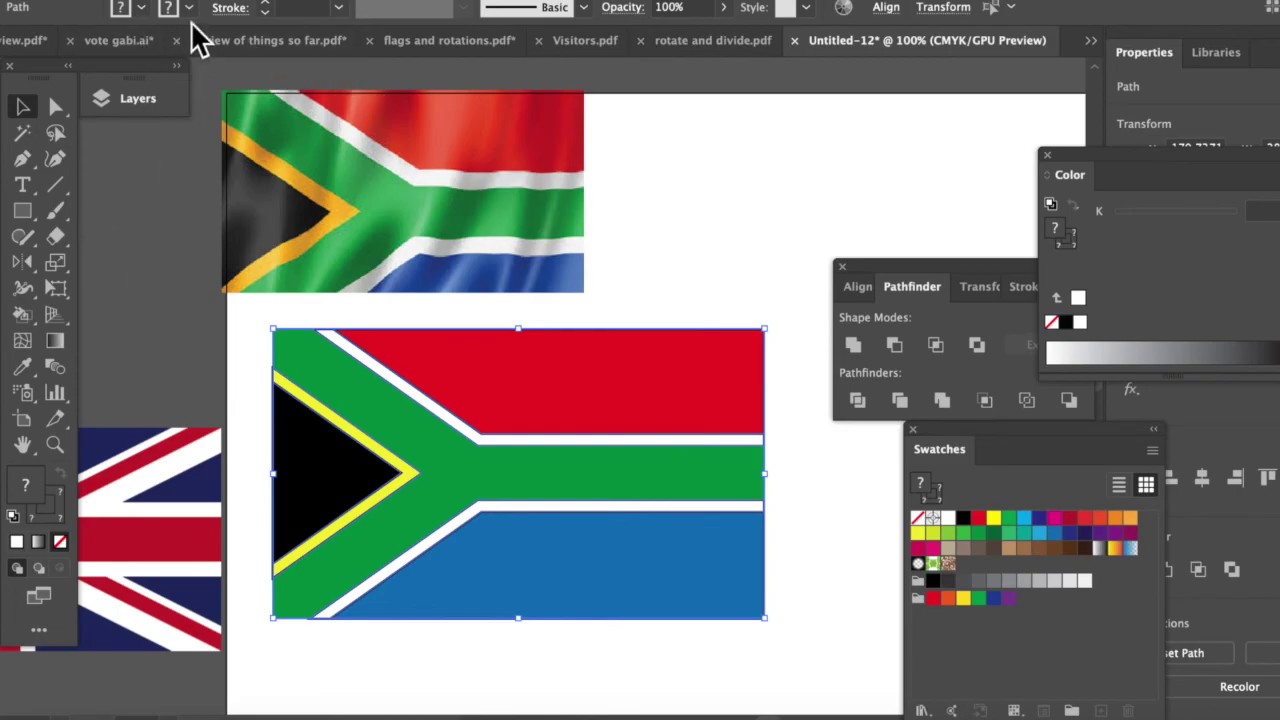
{"action": "left_click", "coordinate": [187, 9]}
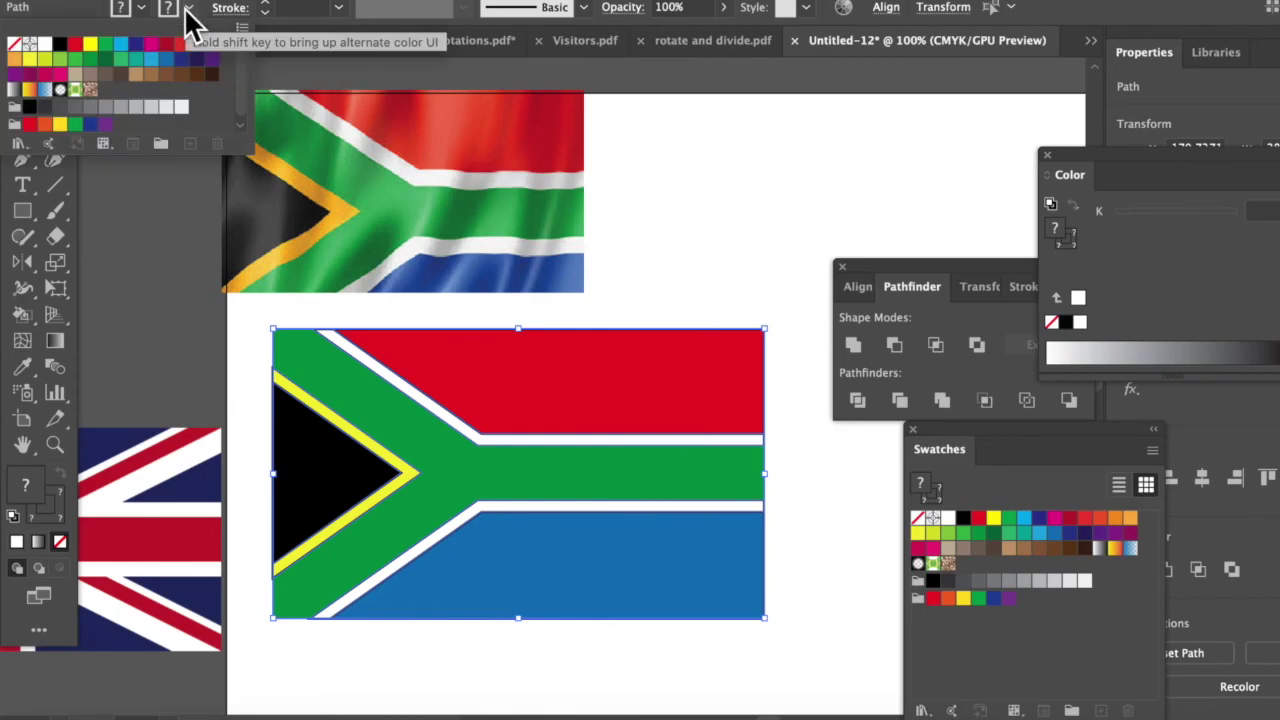
{"action": "left_click", "coordinate": [13, 45]}
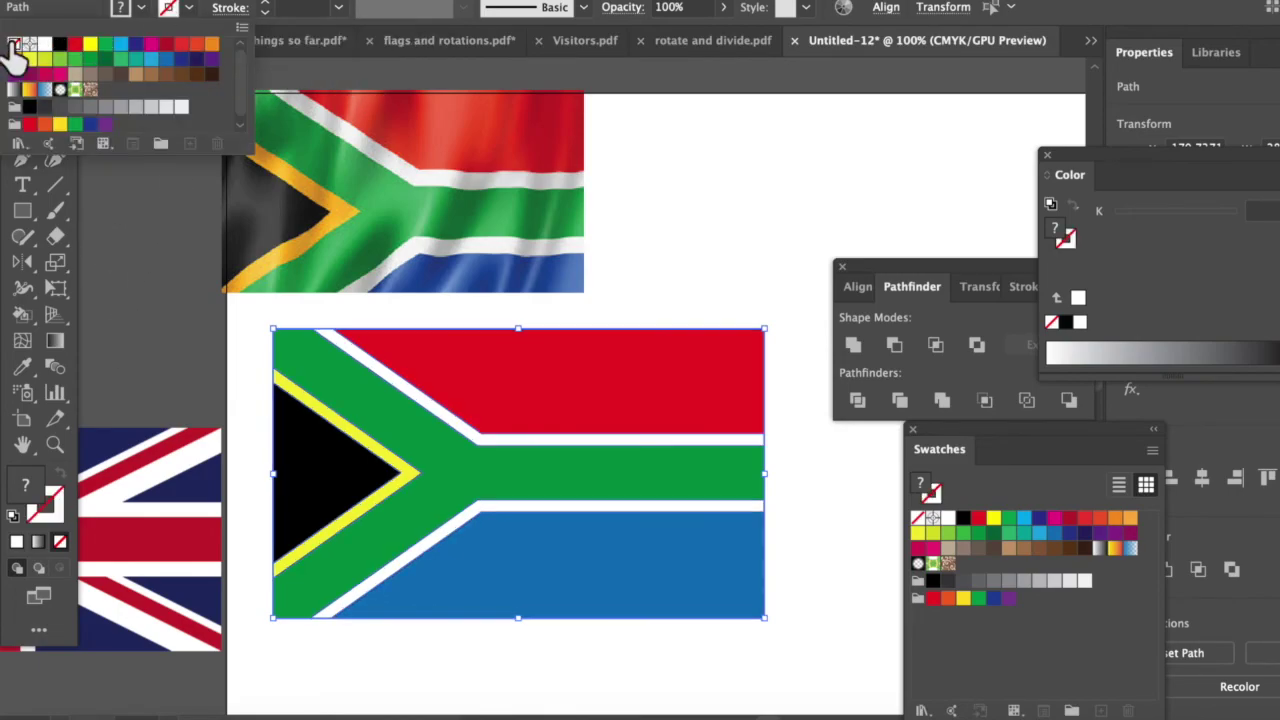
{"action": "left_click", "coordinate": [440, 325]}
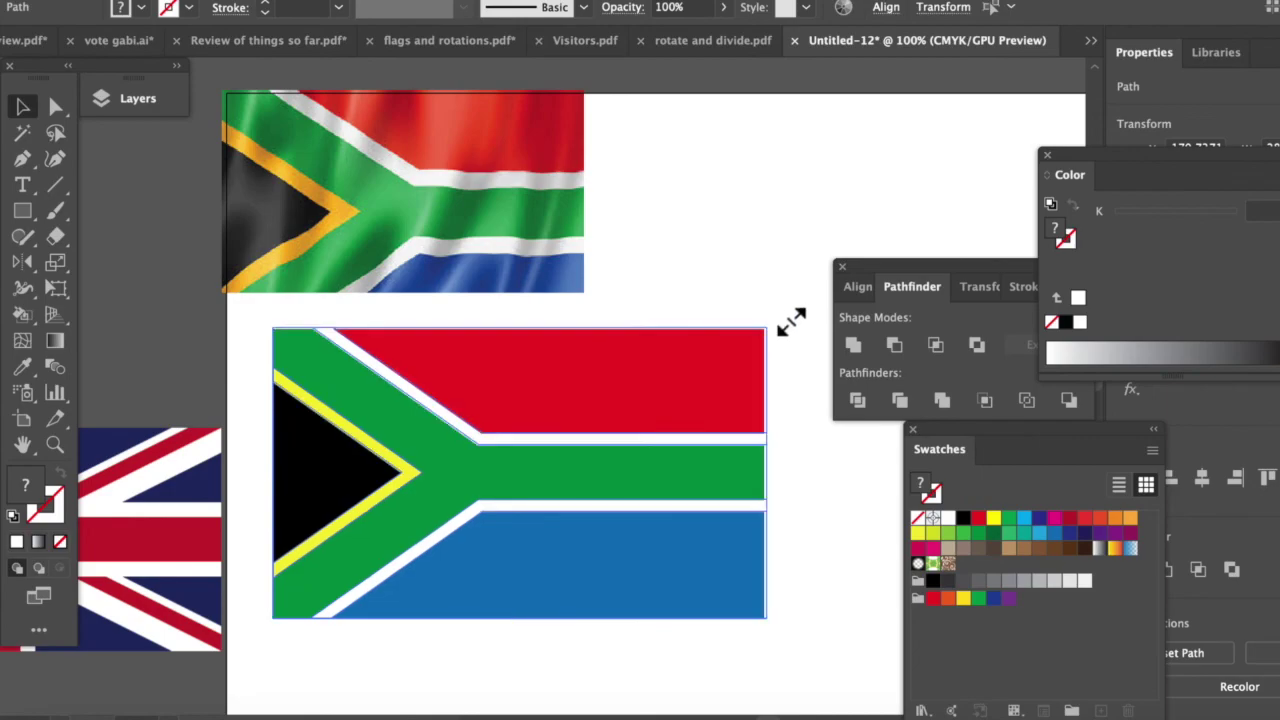
Step: Enlarge the flag from its top-right corner and move it down and to the right
{"action": "left_click_drag", "start_coordinate": [790, 320], "coordinate": [851, 278]}
{"action": "left_click_drag", "start_coordinate": [651, 343], "coordinate": [680, 405]}
{"action": "left_click", "coordinate": [655, 255]}
{"action": "scroll", "coordinate": [674, 400], "scroll_direction": "down", "scroll_amount": 3}
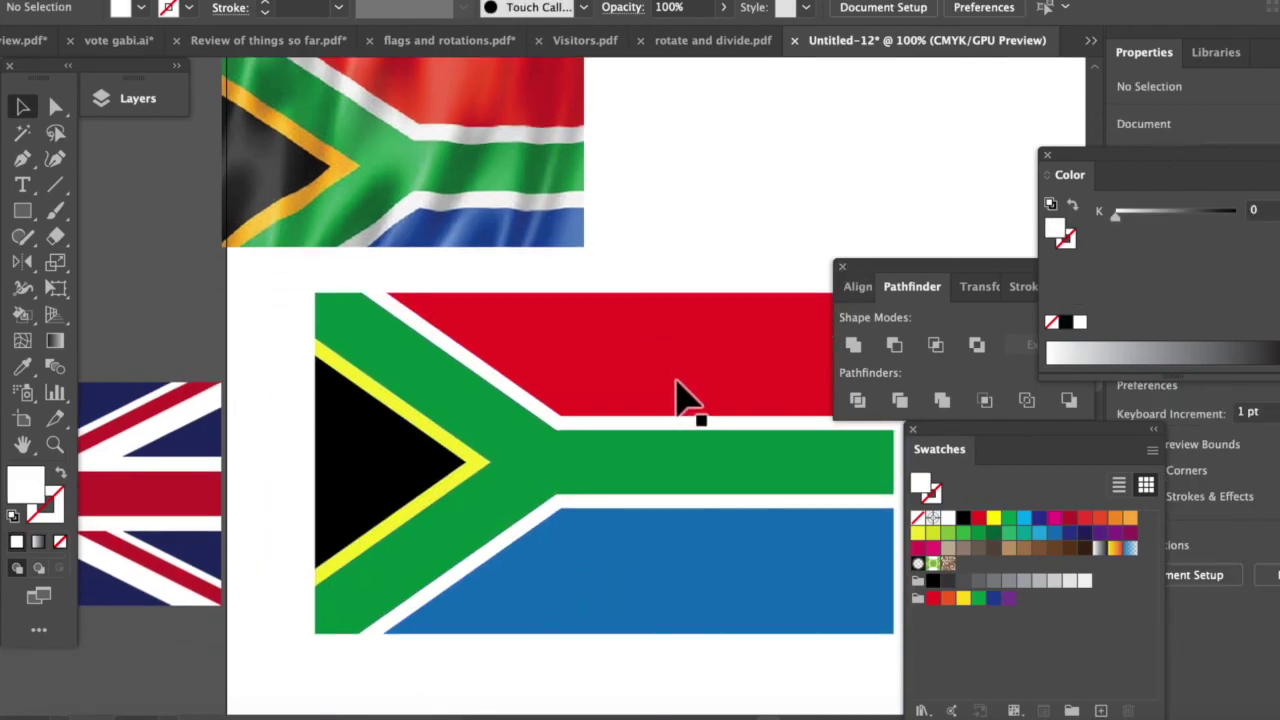